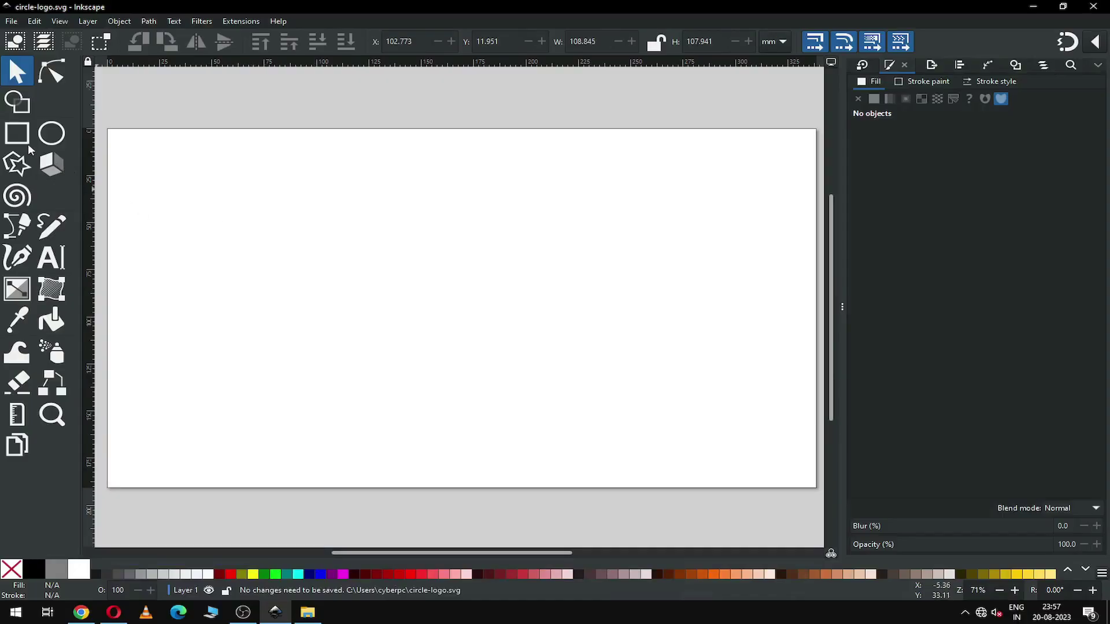
- Draw a pink circle with the Ellipse tool and convert it to a path
{"action": "left_click", "coordinate": [52, 133]}
{"action": "left_click_drag", "start_coordinate": [403, 275], "coordinate": [573, 398]}
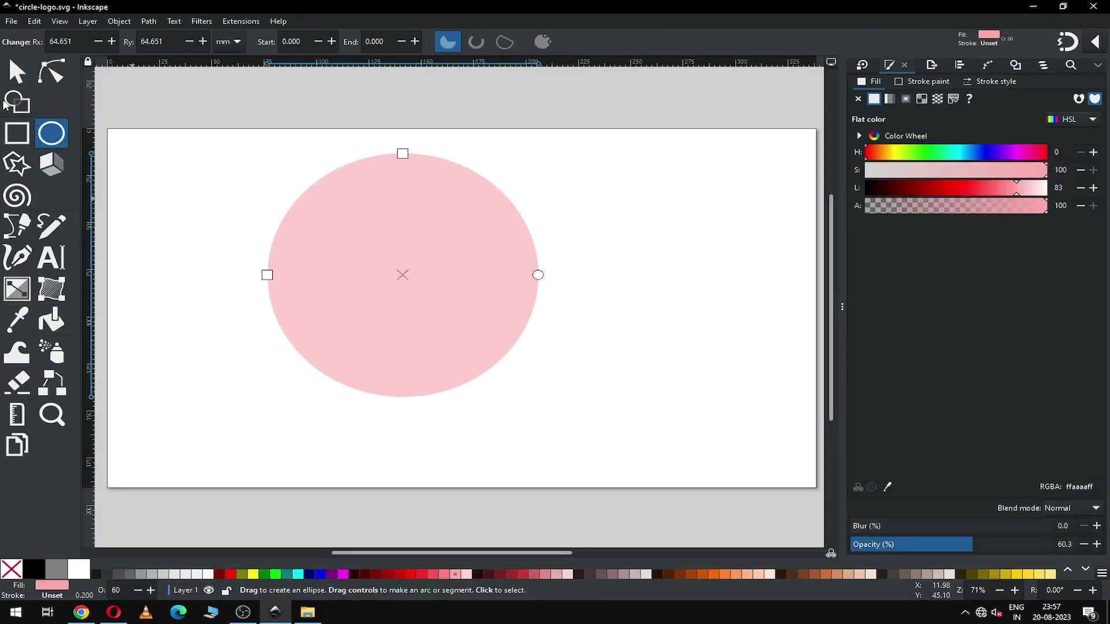
{"action": "left_click", "coordinate": [17, 72]}
{"action": "left_click", "coordinate": [149, 20]}
{"action": "left_click", "coordinate": [173, 35]}
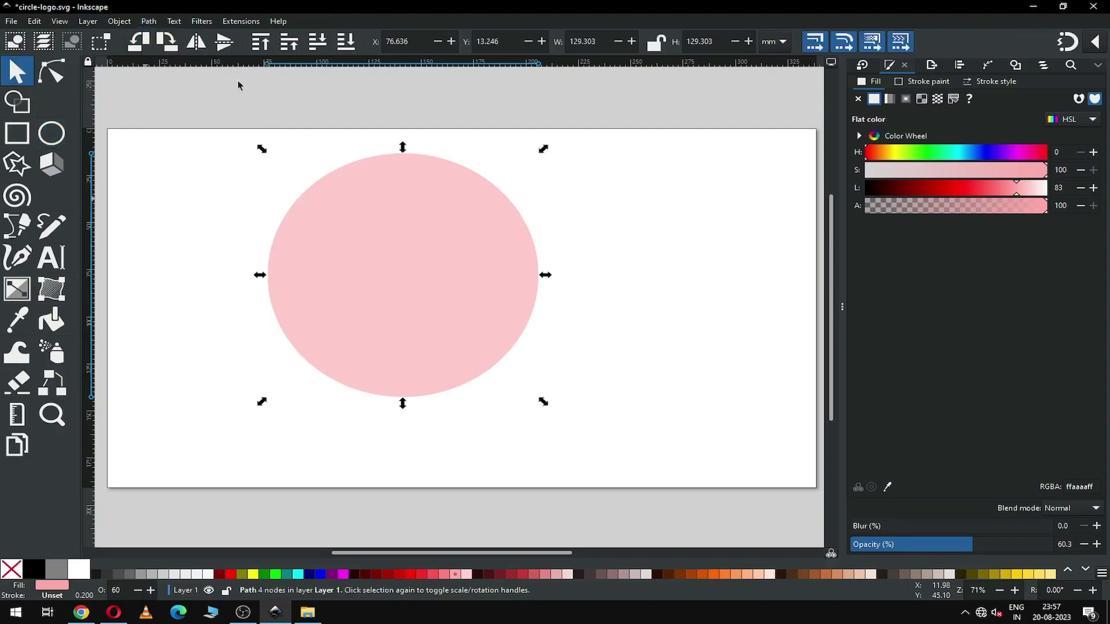
- Duplicate the circle, colour the copy olive, and offset it down and left
{"action": "right_click", "coordinate": [401, 248]}
{"action": "left_click", "coordinate": [446, 298]}
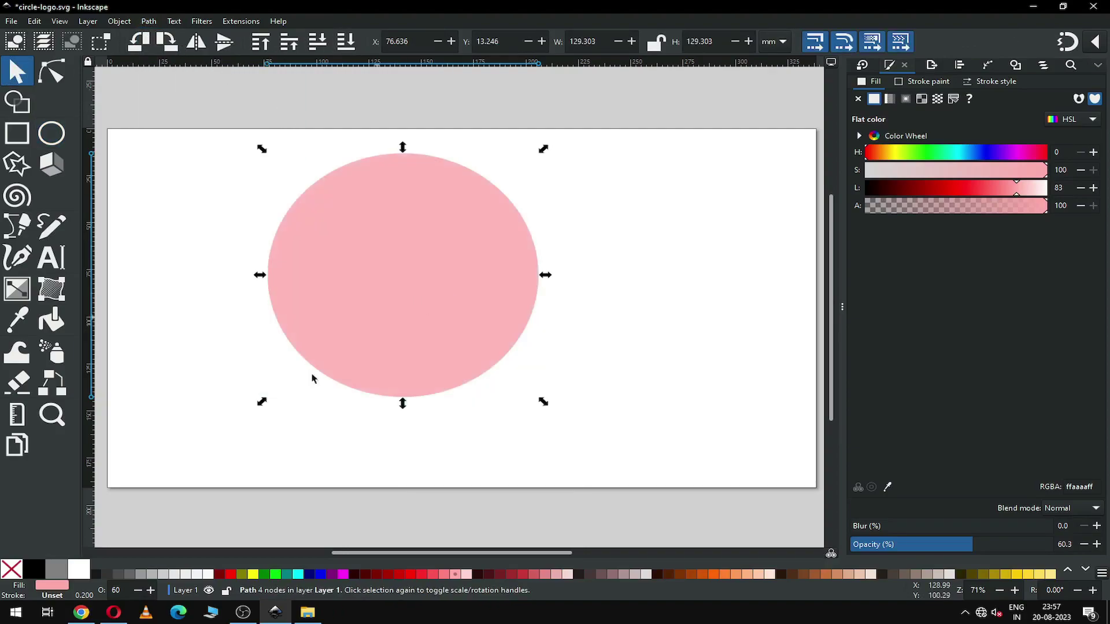
{"action": "left_click", "coordinate": [242, 574]}
{"action": "left_click_drag", "start_coordinate": [433, 252], "coordinate": [400, 286]}
- Subtract the olive circle from the pink one with Path > Difference, leaving a crescent
{"action": "left_click", "coordinate": [478, 223], "text": "shift"}
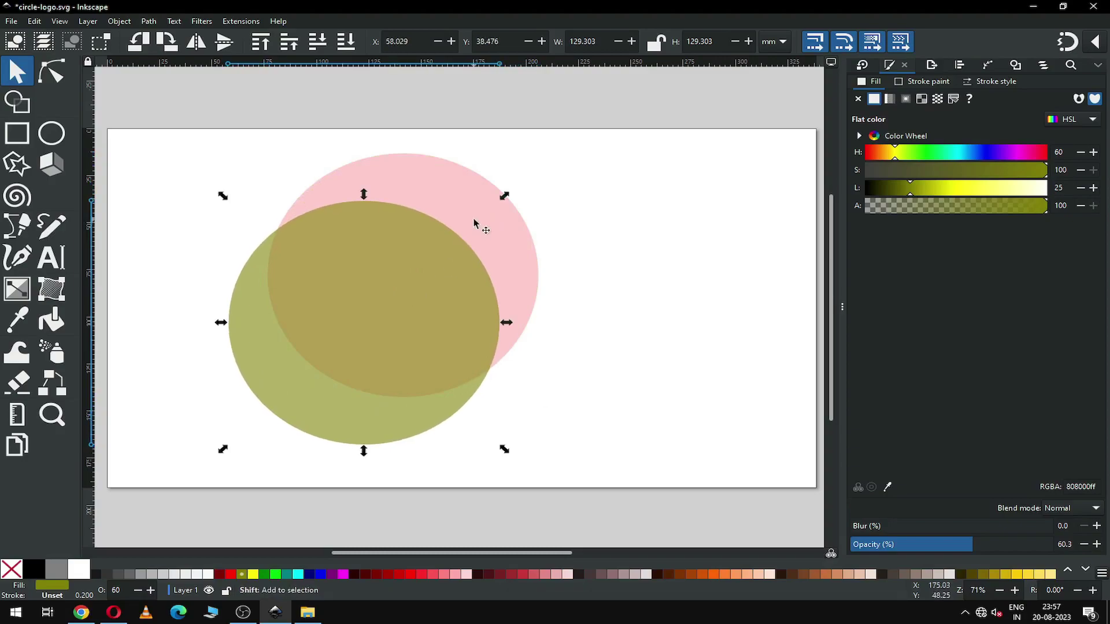
{"action": "left_click", "coordinate": [149, 21]}
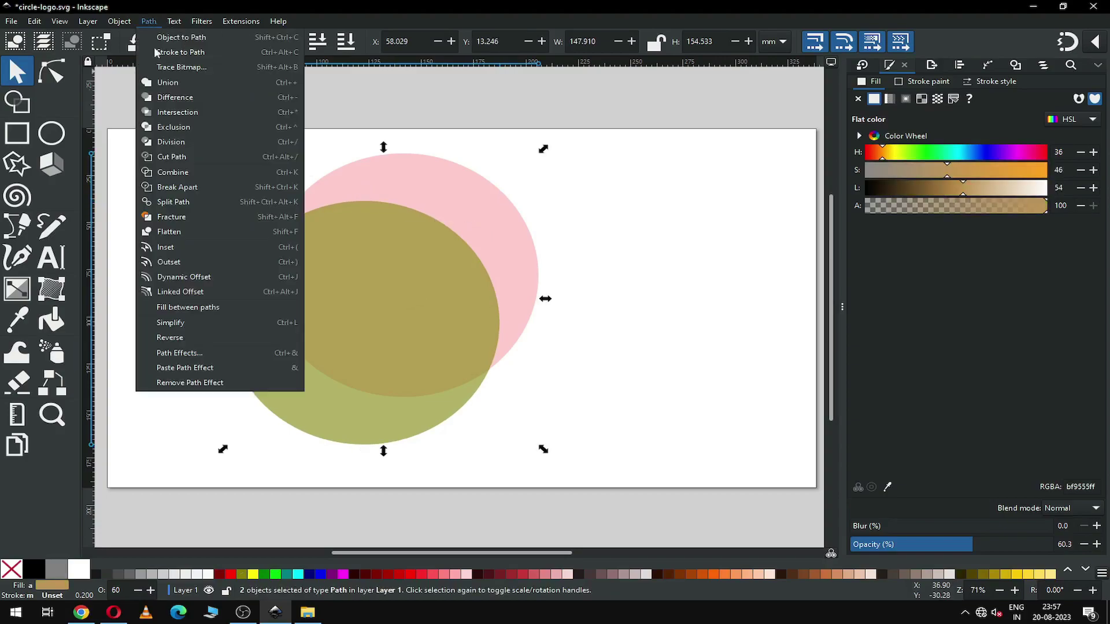
{"action": "left_click", "coordinate": [166, 98]}
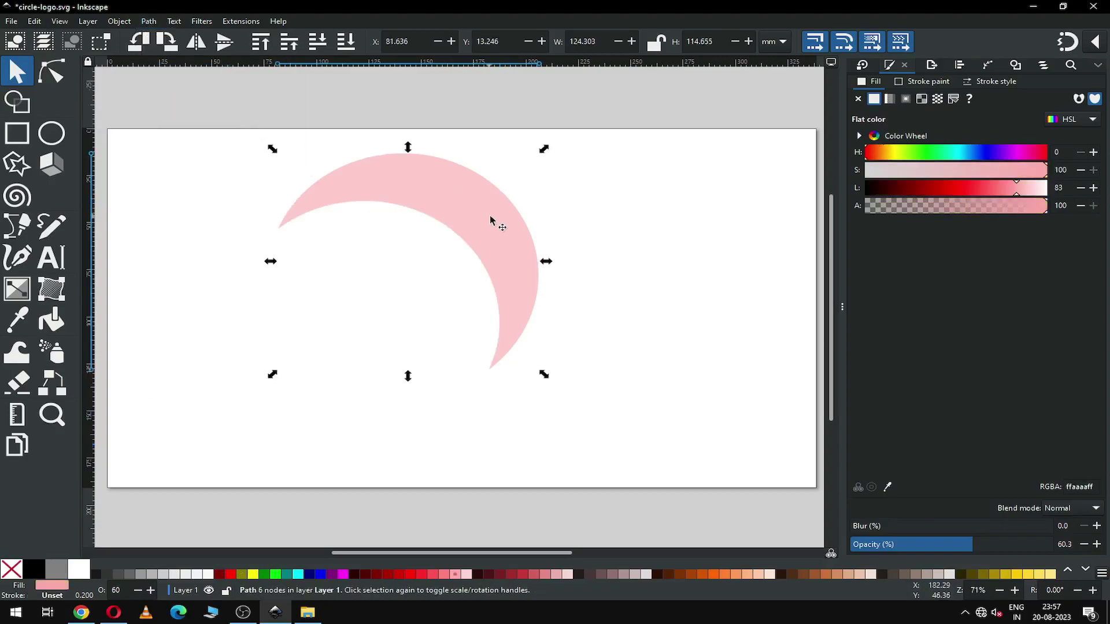
{"action": "left_click", "coordinate": [585, 262]}
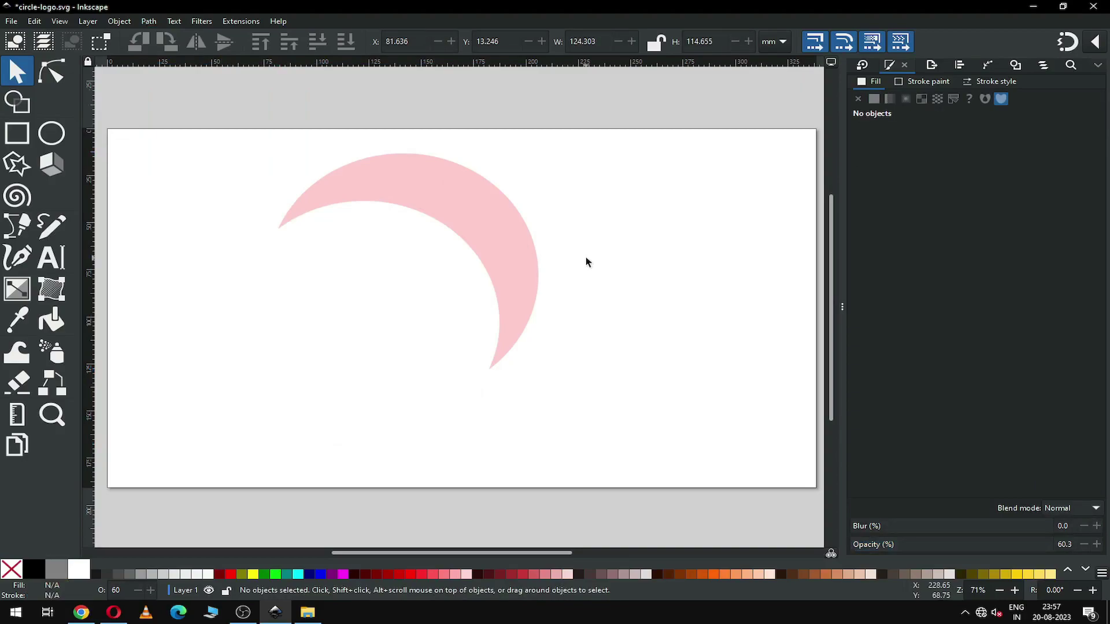
- Duplicate the pink crescent and scale the copy down, positioning it inside the original
{"action": "left_click", "coordinate": [477, 223]}
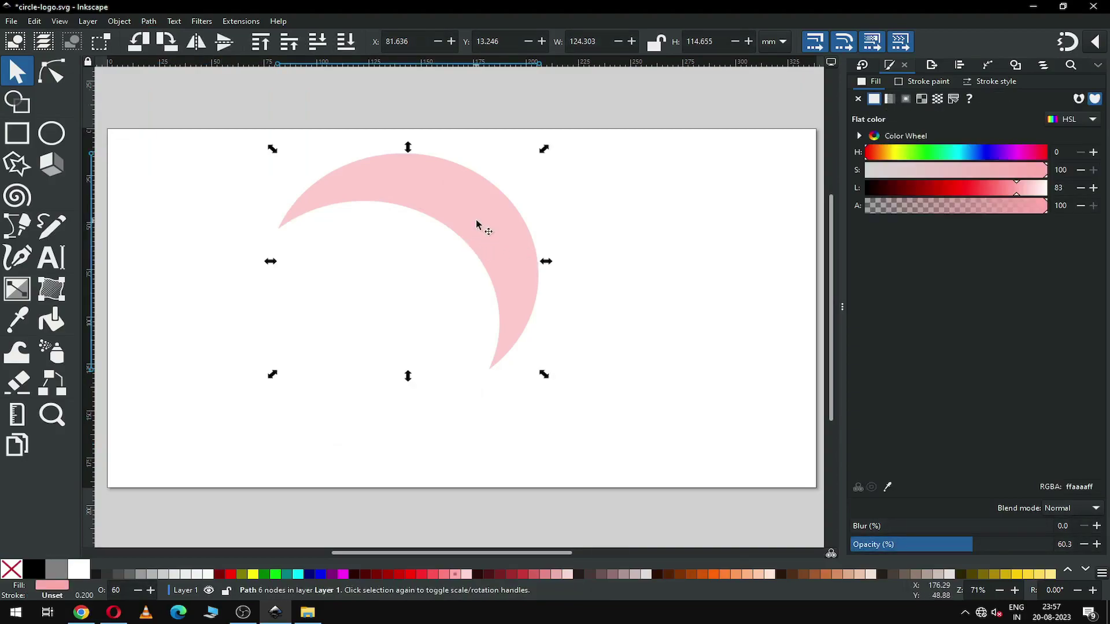
{"action": "right_click", "coordinate": [477, 224]}
{"action": "left_click", "coordinate": [501, 288]}
{"action": "left_click_drag", "start_coordinate": [489, 264], "coordinate": [470, 268]}
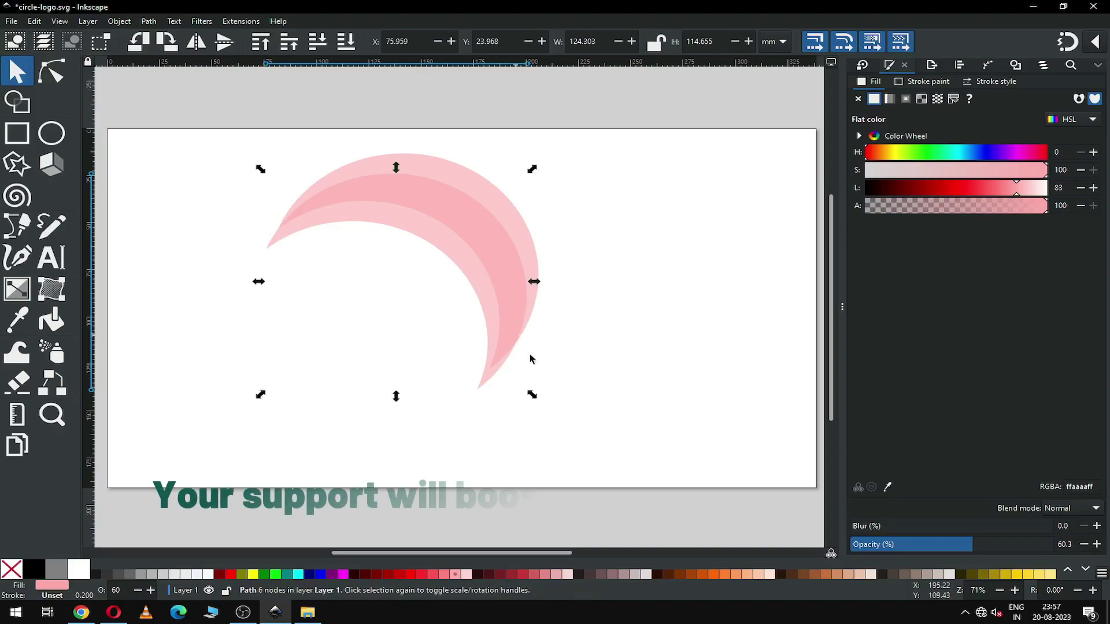
{"action": "left_click_drag", "start_coordinate": [531, 394], "coordinate": [531, 392]}
{"action": "left_click_drag", "start_coordinate": [268, 176], "coordinate": [300, 191]}
{"action": "left_click_drag", "start_coordinate": [437, 229], "coordinate": [446, 210]}
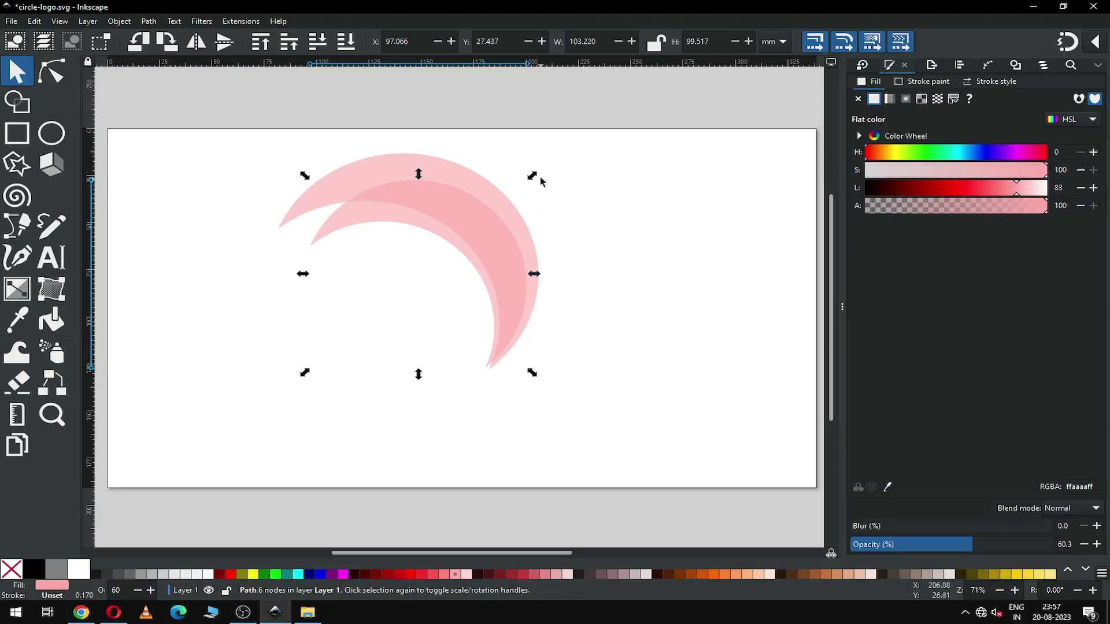
{"action": "left_click_drag", "start_coordinate": [532, 374], "coordinate": [524, 366]}
{"action": "left_click_drag", "start_coordinate": [480, 267], "coordinate": [489, 278]}
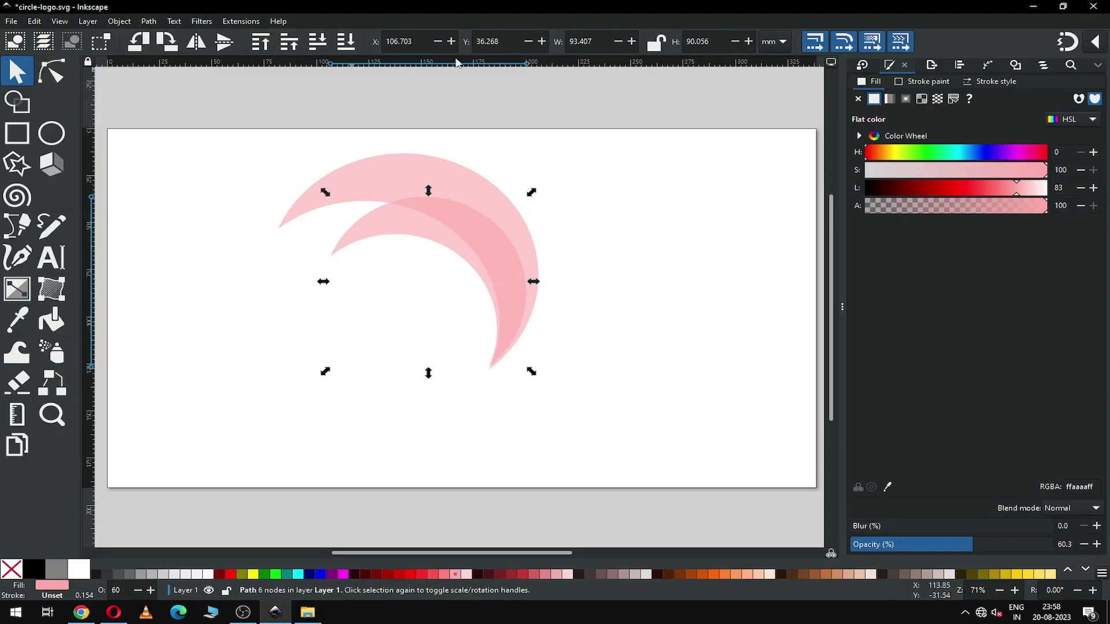
- Turn on snapping and snap the inner crescent onto the outer one
{"action": "left_click", "coordinate": [1093, 43]}
{"action": "left_click", "coordinate": [971, 34]}
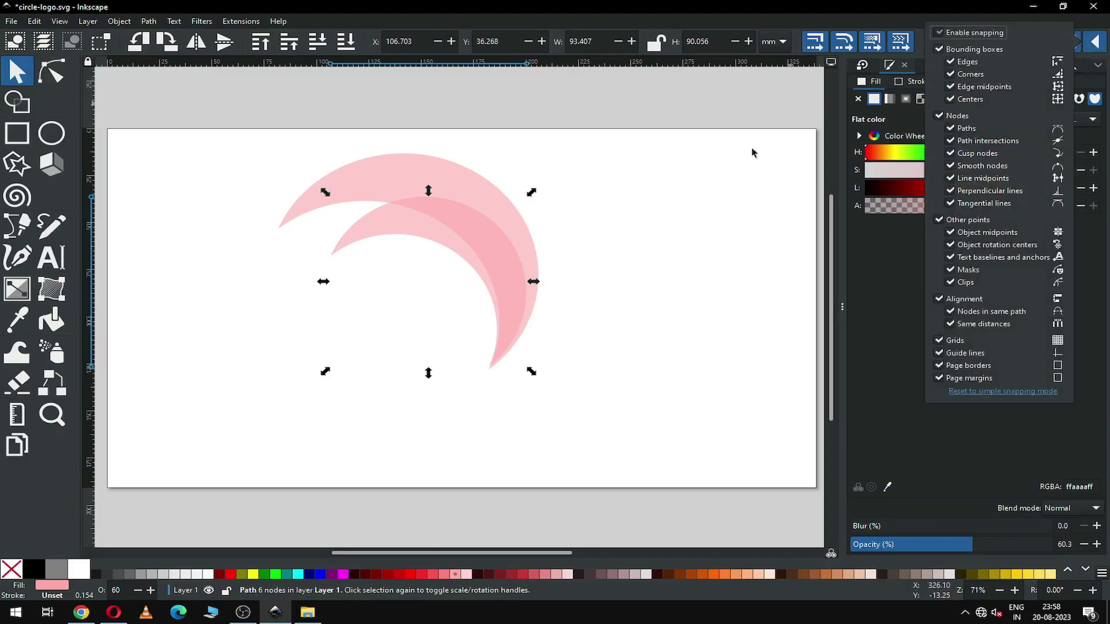
{"action": "left_click", "coordinate": [643, 271]}
{"action": "mouse_move", "coordinate": [415, 230]}
{"action": "left_mouse_down"}
{"action": "mouse_move", "coordinate": [405, 208]}
{"action": "mouse_move", "coordinate": [407, 226]}
{"action": "left_mouse_up"}
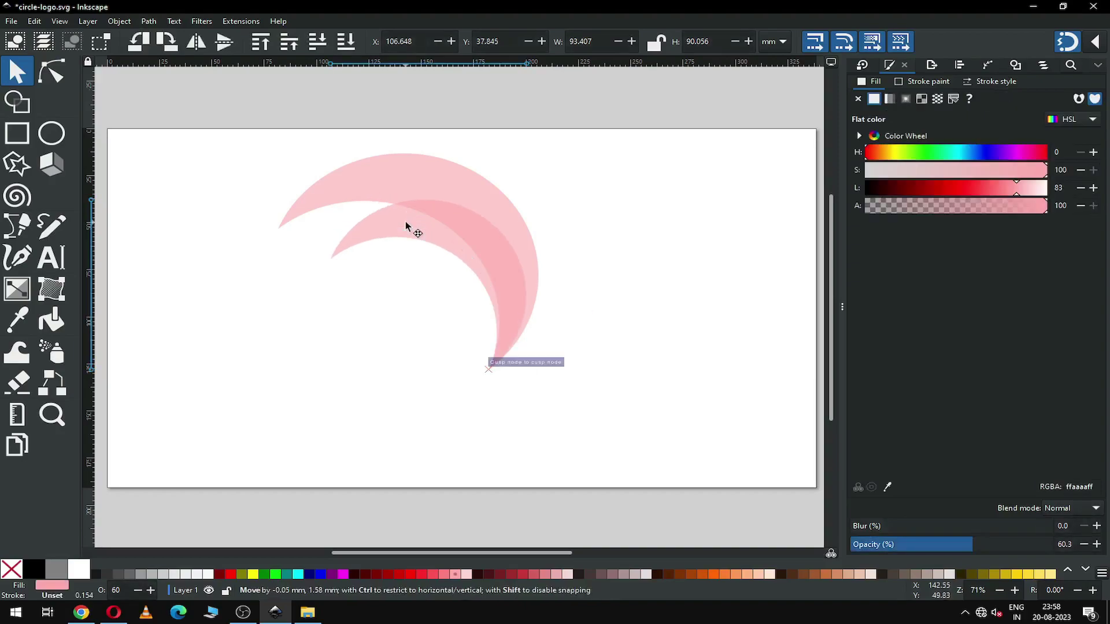
{"action": "left_click", "coordinate": [598, 317]}
- Select both crescents and delete the inner fragment with Shape Builder in Delete mode
{"action": "key", "text": "z"}
{"action": "left_click_drag", "start_coordinate": [341, 185], "coordinate": [607, 394]}
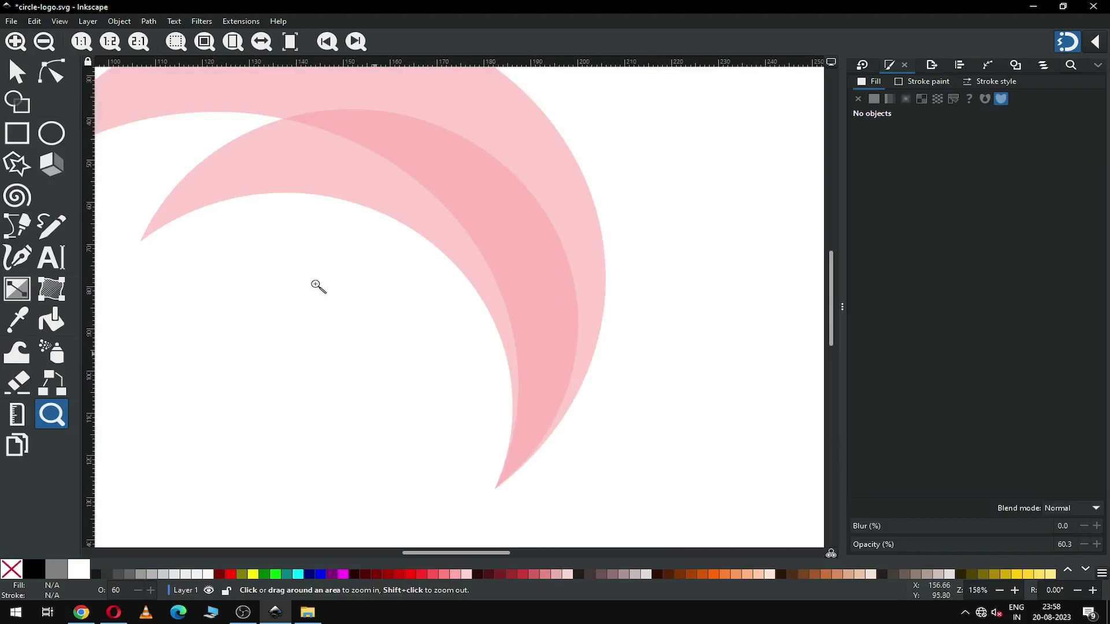
{"action": "left_click", "coordinate": [17, 71]}
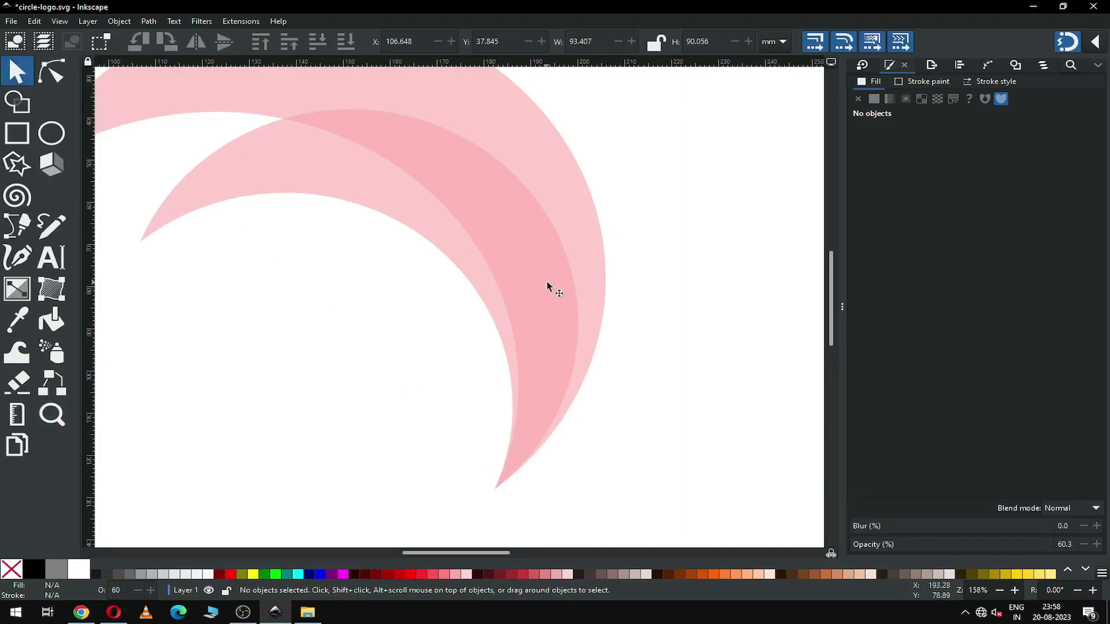
{"action": "key", "text": "minus"}
{"action": "key", "text": "minus"}
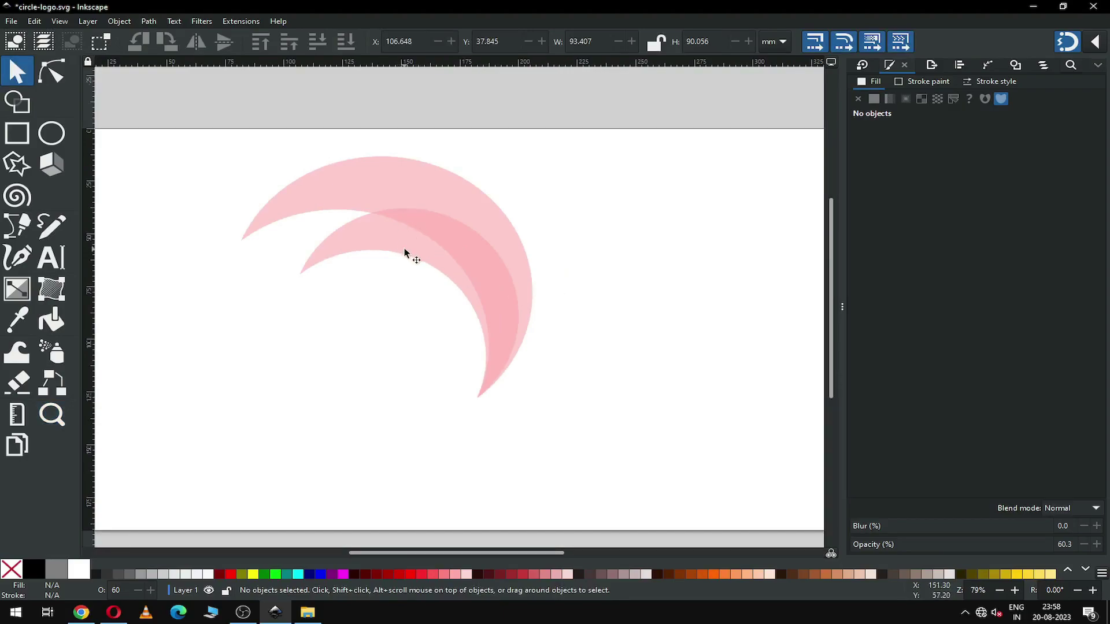
{"action": "left_click_drag", "start_coordinate": [568, 458], "coordinate": [205, 143]}
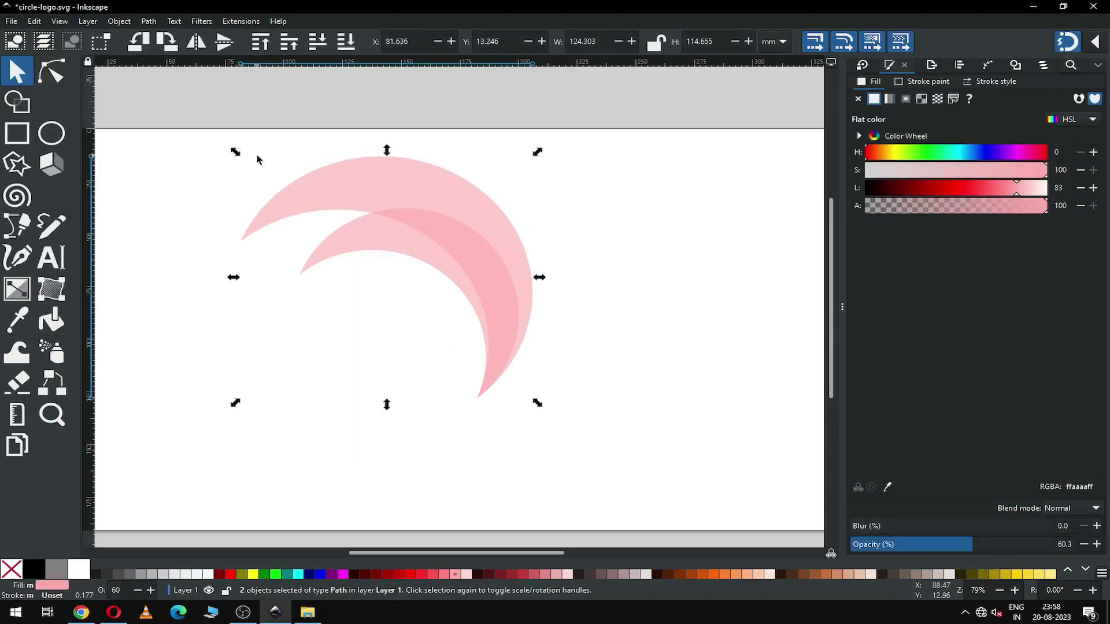
{"action": "left_click", "coordinate": [19, 107]}
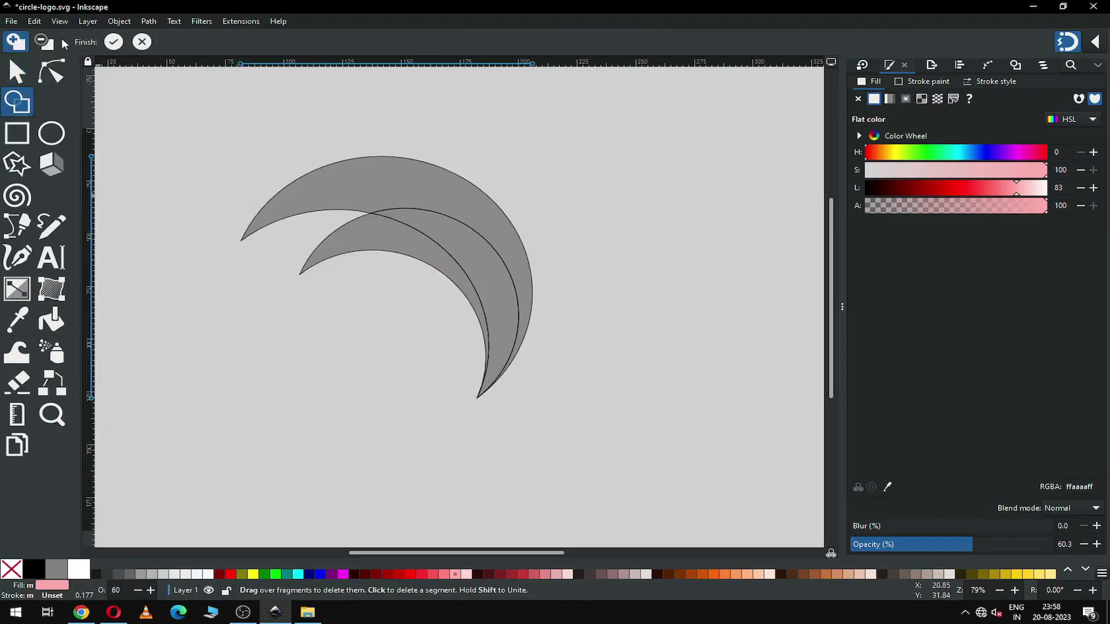
{"action": "left_click", "coordinate": [43, 43]}
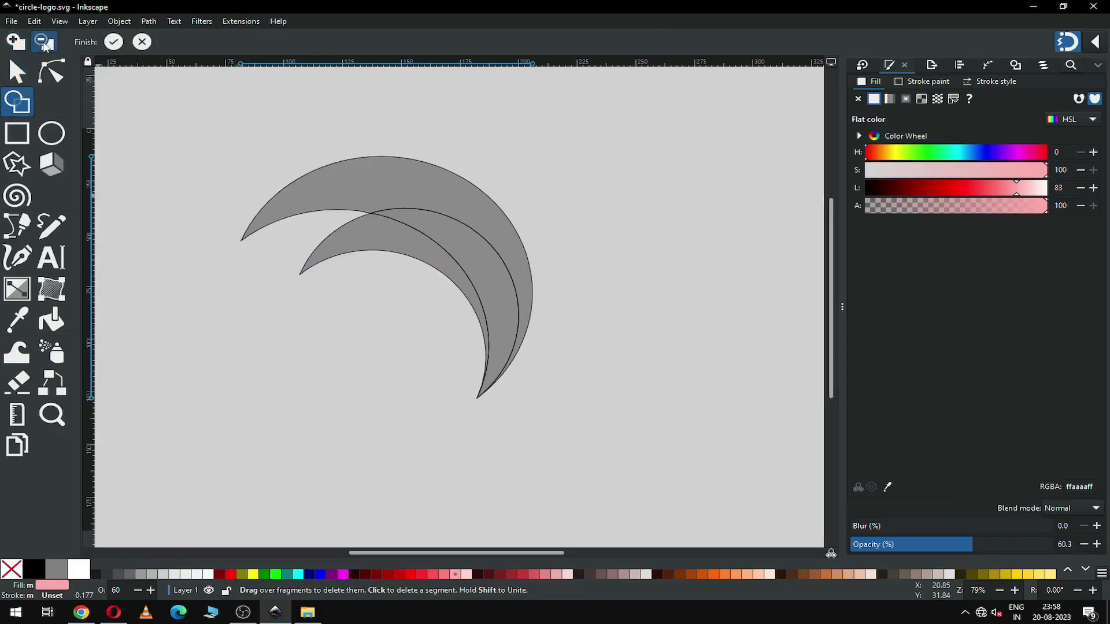
{"action": "left_click", "coordinate": [350, 249]}
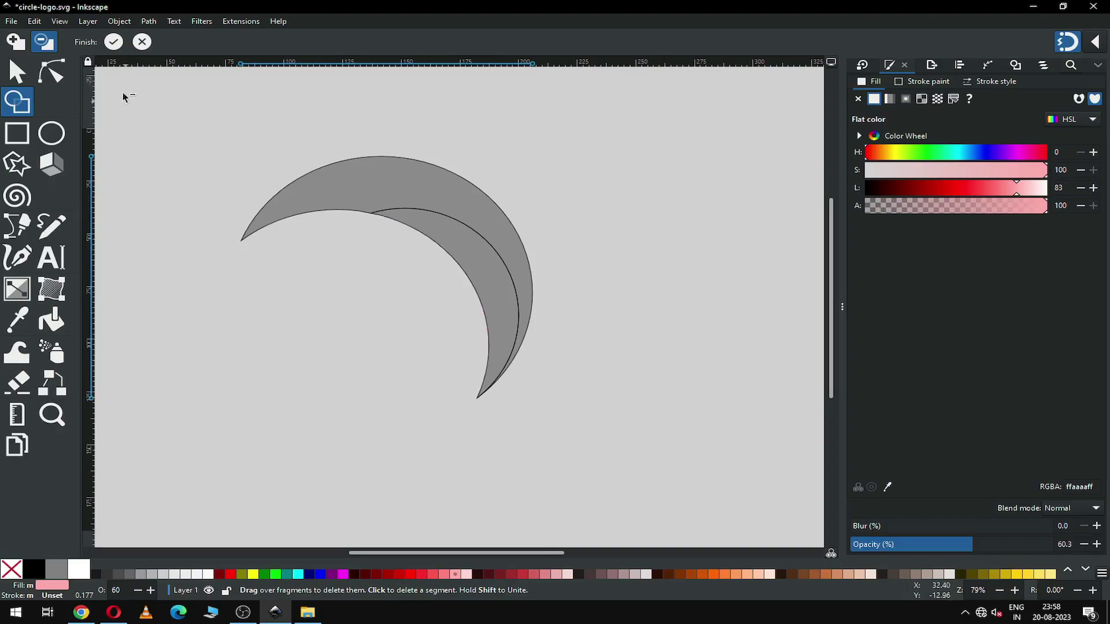
{"action": "left_click", "coordinate": [112, 48]}
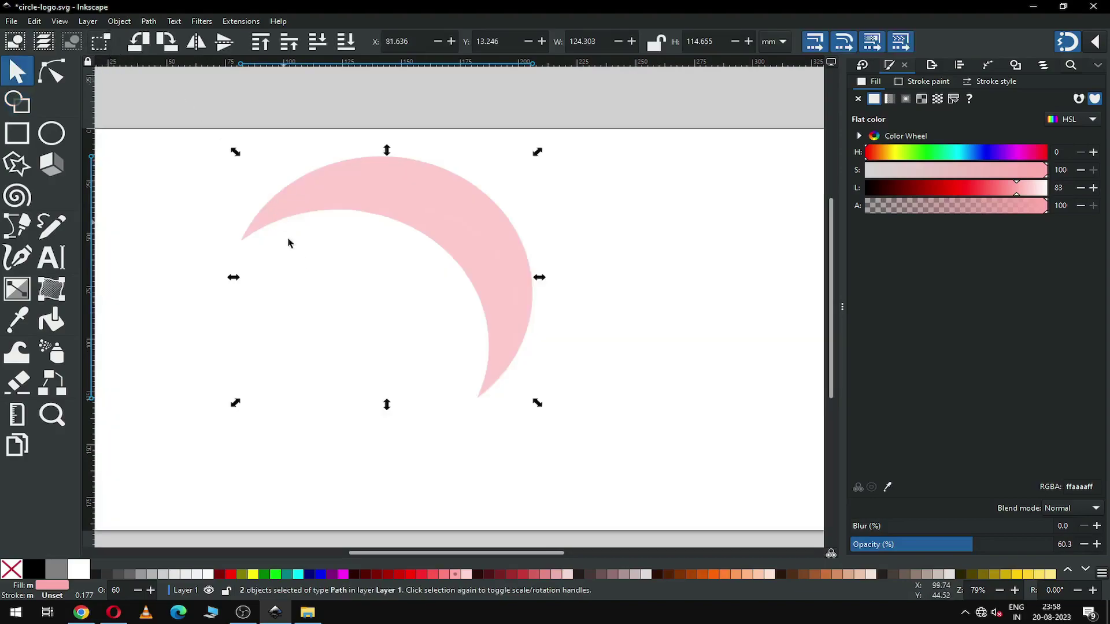
- Fill the right-hand crescent piece with Maroon from the palette
{"action": "left_click", "coordinate": [546, 422]}
{"action": "left_click_drag", "start_coordinate": [546, 422], "coordinate": [299, 137]}
{"action": "left_click", "coordinate": [221, 574]}
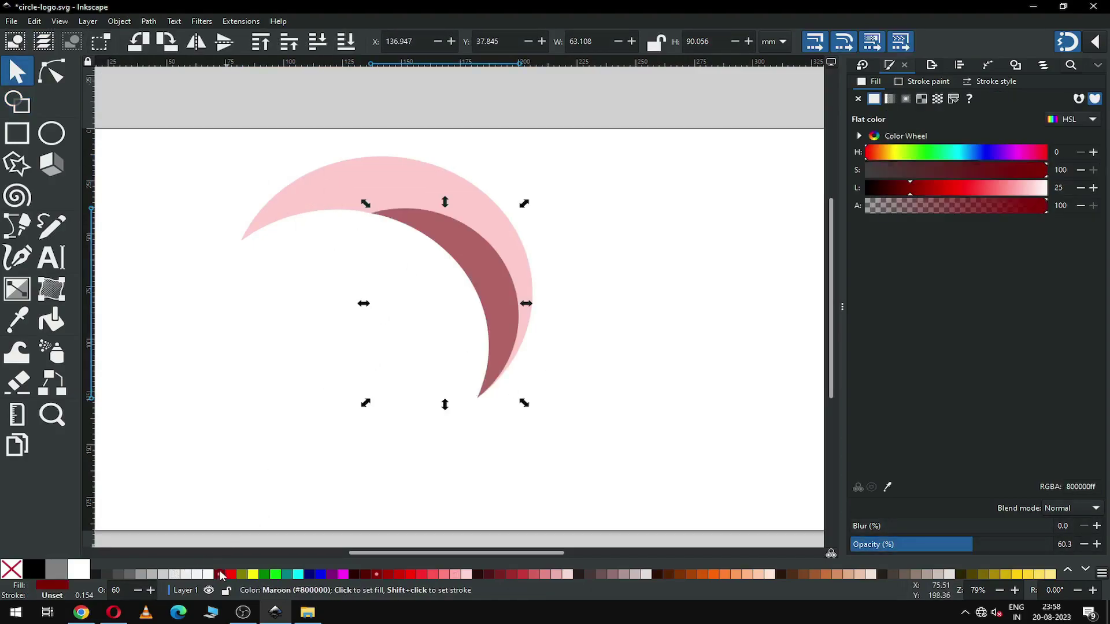
{"action": "left_click", "coordinate": [527, 356]}
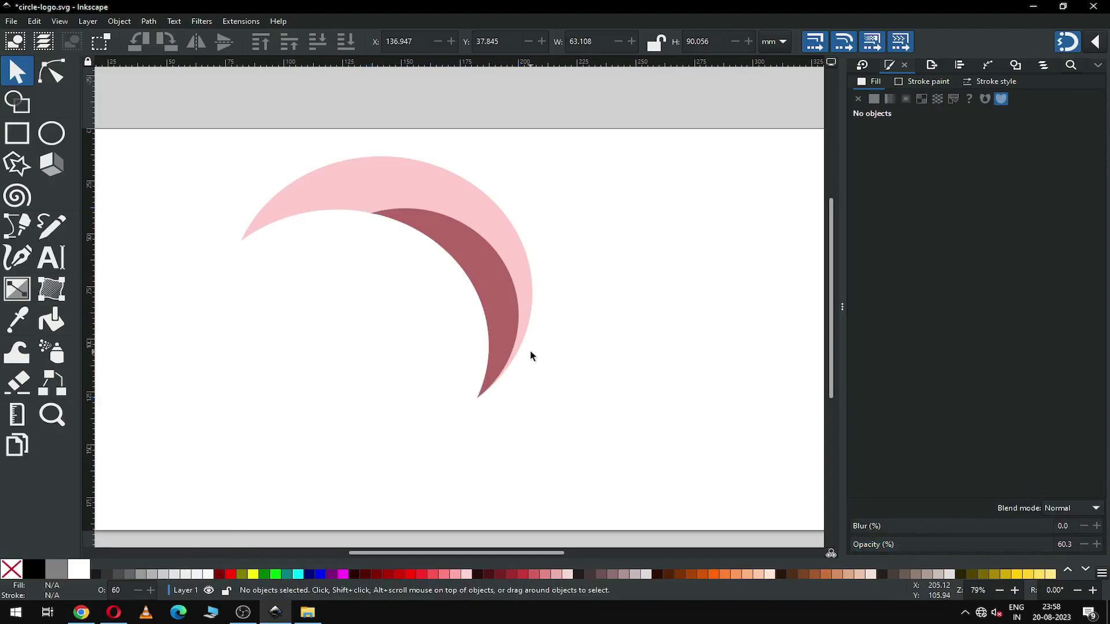
- Zoom in to inspect the maroon-pink junction, then zoom back to the whole crescent
{"action": "key", "text": "z"}
{"action": "left_click_drag", "start_coordinate": [355, 189], "coordinate": [379, 224]}
{"action": "left_click_drag", "start_coordinate": [470, 356], "coordinate": [540, 417]}
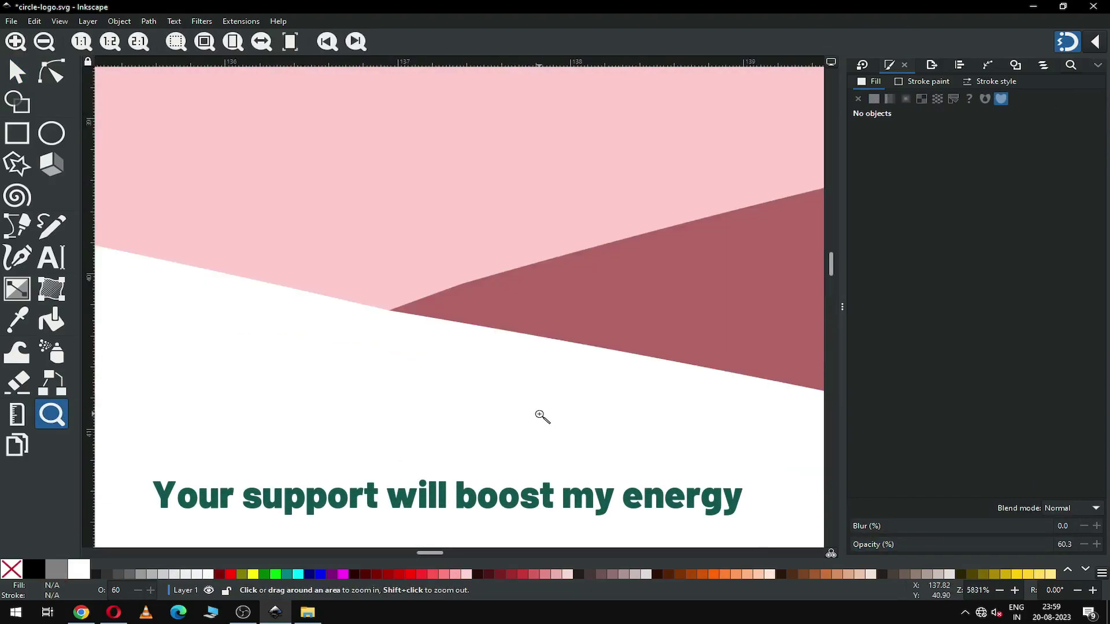
{"action": "scroll", "coordinate": [542, 416], "scroll_direction": "down", "scroll_amount": 14}
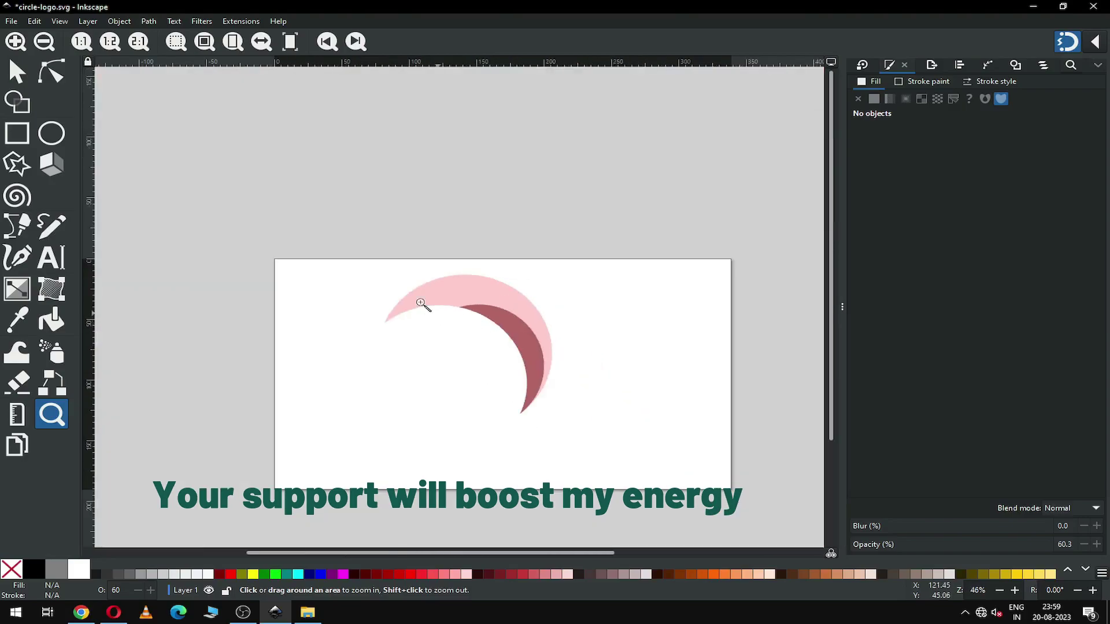
{"action": "left_click_drag", "start_coordinate": [377, 266], "coordinate": [601, 454]}
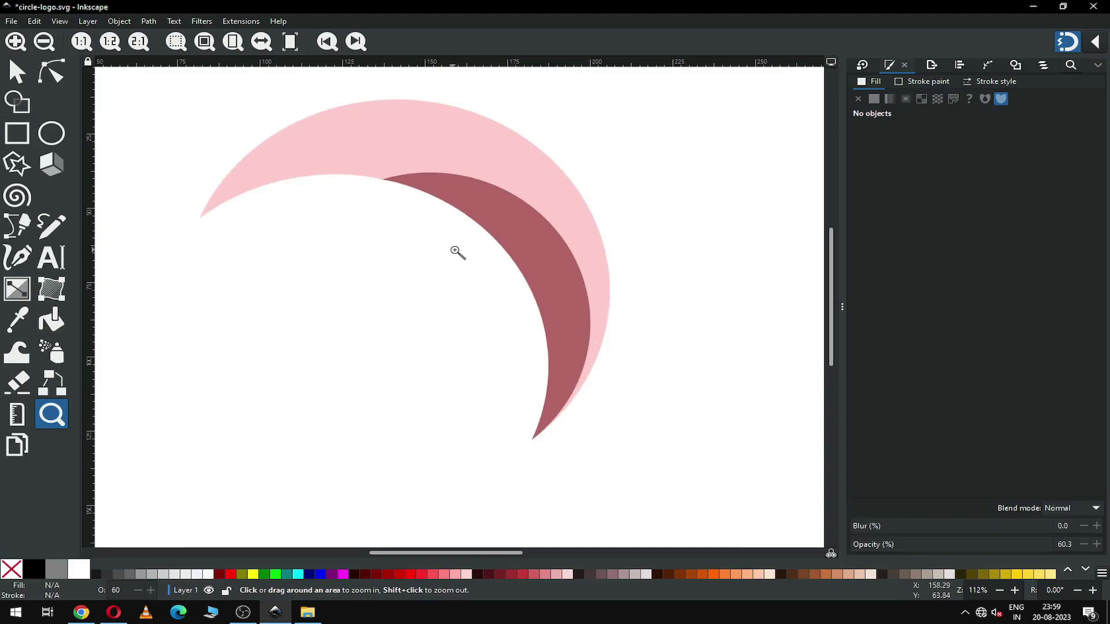
- Duplicate the maroon piece and give the copy a dark grey fill
{"action": "left_click", "coordinate": [17, 72]}
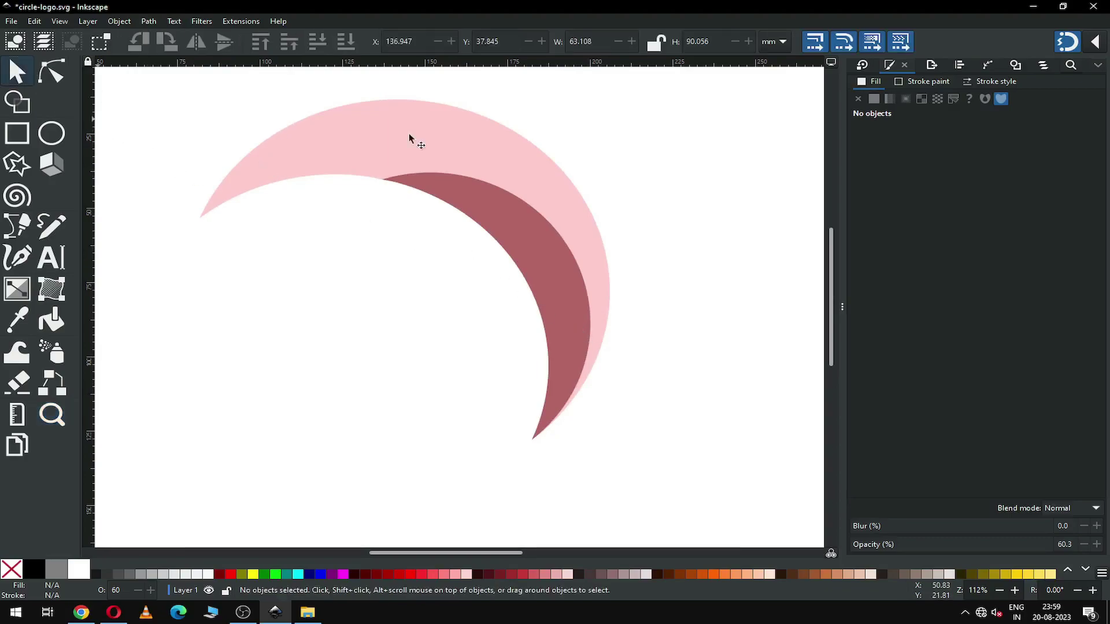
{"action": "left_click", "coordinate": [543, 234]}
{"action": "right_click", "coordinate": [537, 233]}
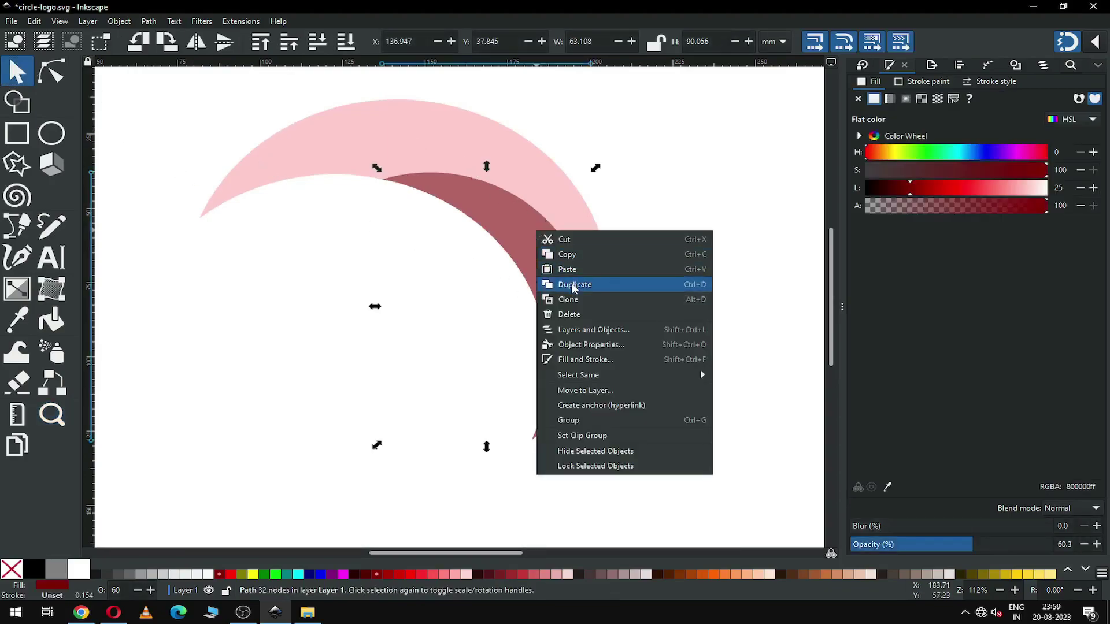
{"action": "left_click", "coordinate": [556, 284]}
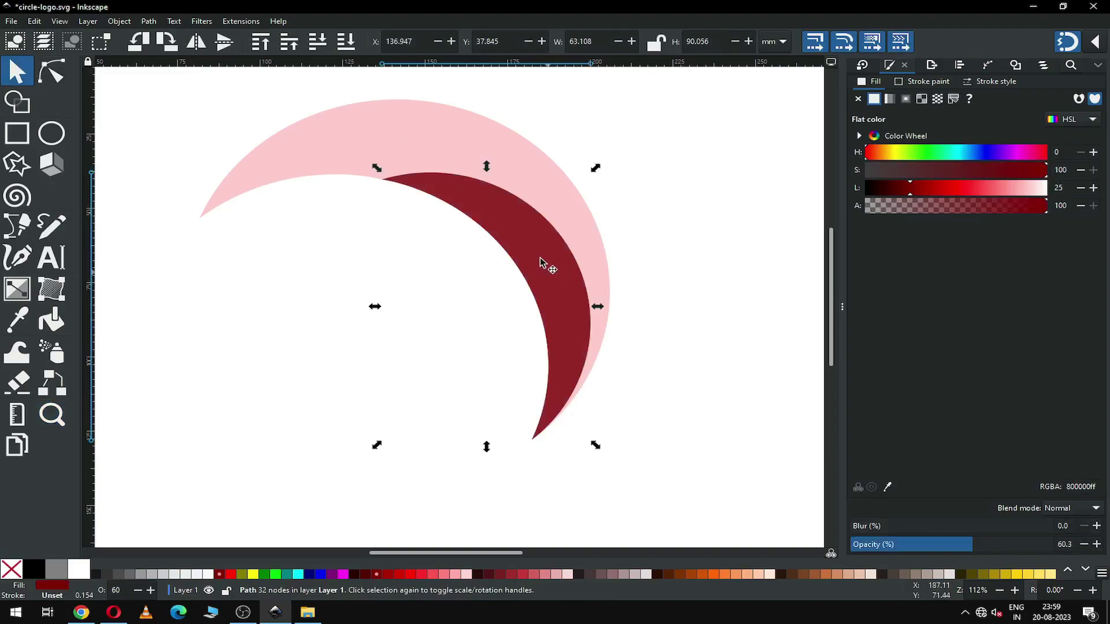
{"action": "left_click", "coordinate": [96, 574]}
- Nudge the dark copy slightly right and down, then add the pink crescent to the selection
{"action": "left_click_drag", "start_coordinate": [549, 272], "coordinate": [556, 260]}
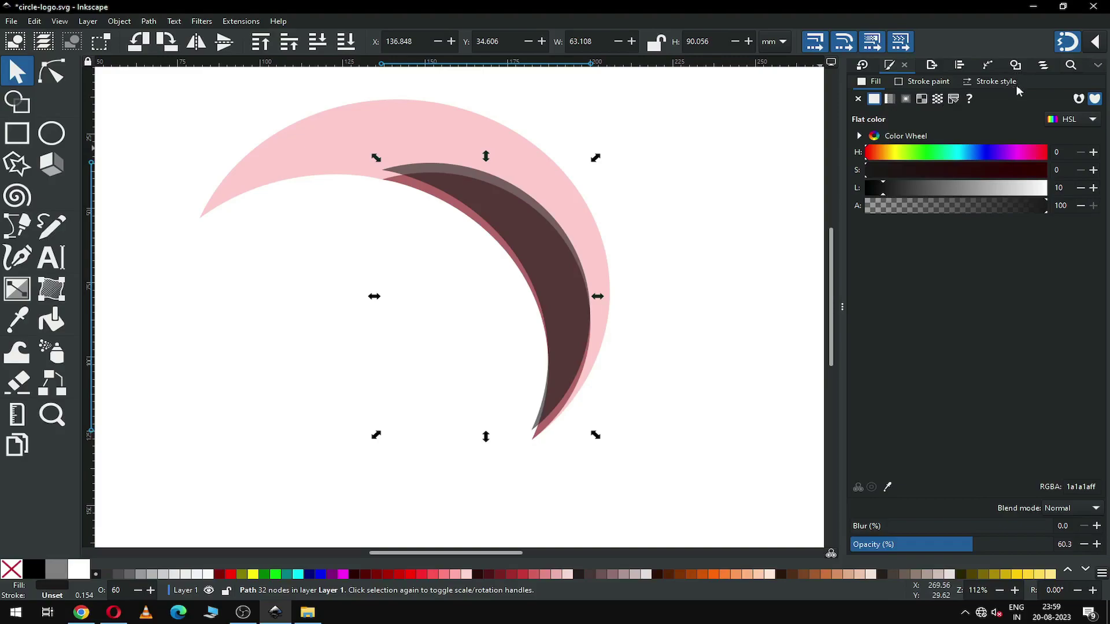
{"action": "left_click", "coordinate": [1096, 44]}
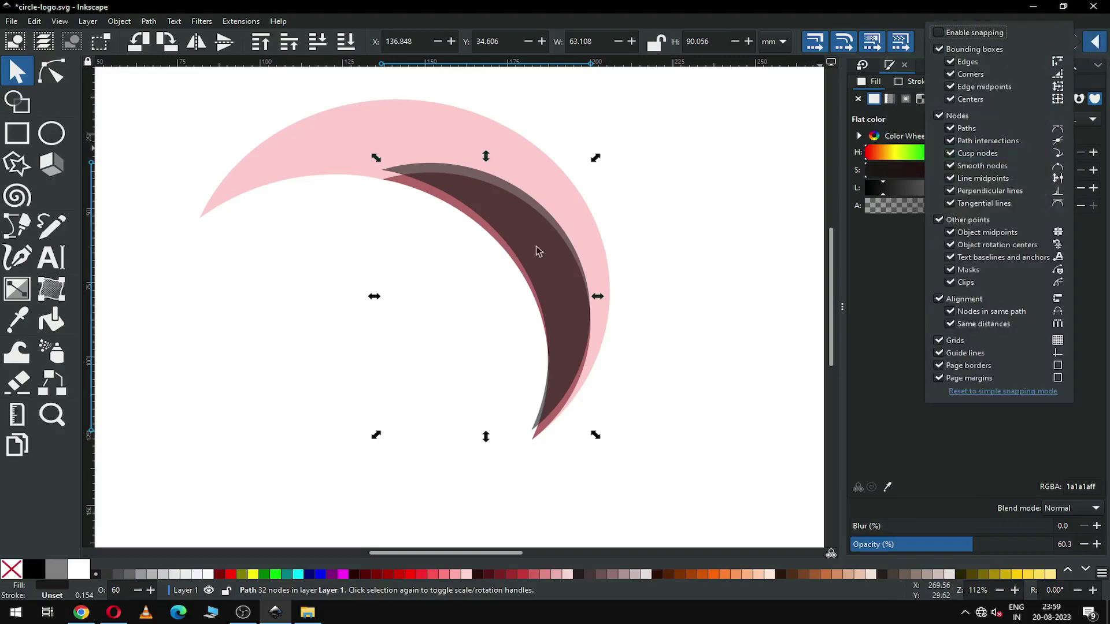
{"action": "left_click", "coordinate": [656, 220]}
{"action": "left_click_drag", "start_coordinate": [459, 175], "coordinate": [467, 176]}
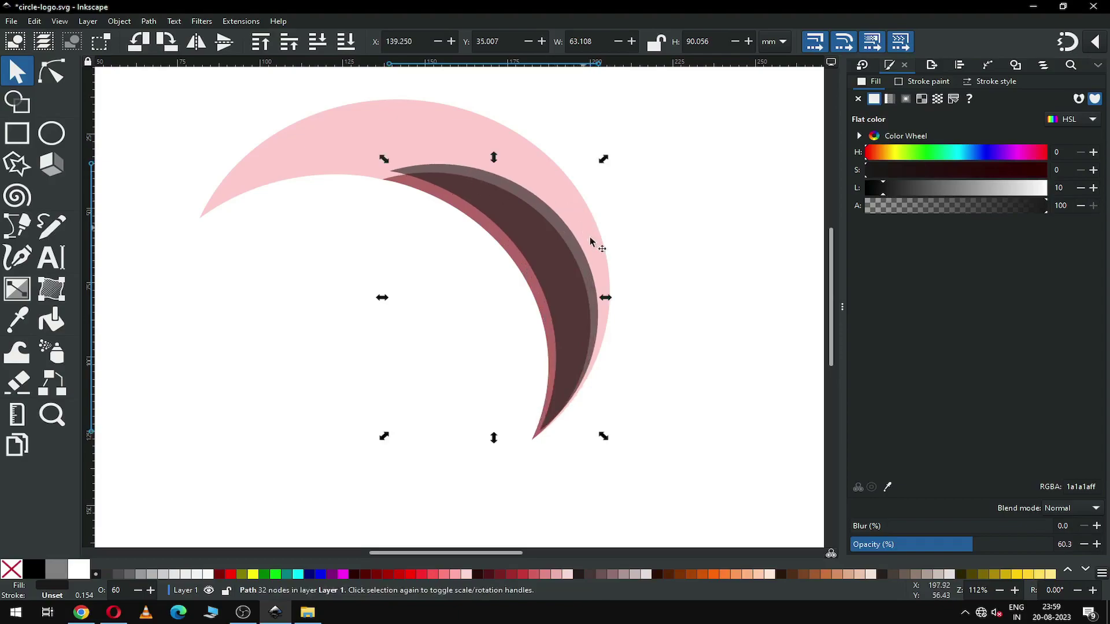
{"action": "left_click", "coordinate": [420, 136], "text": "shift"}
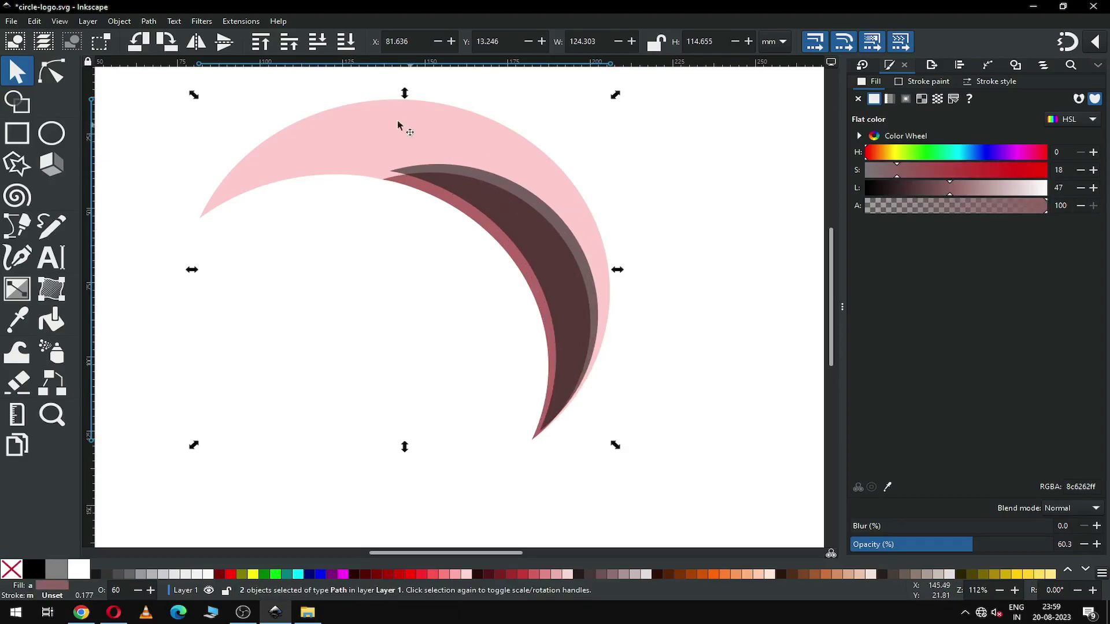
- Lower the selected crescents one step with Object > Lower
{"action": "left_click", "coordinate": [132, 25]}
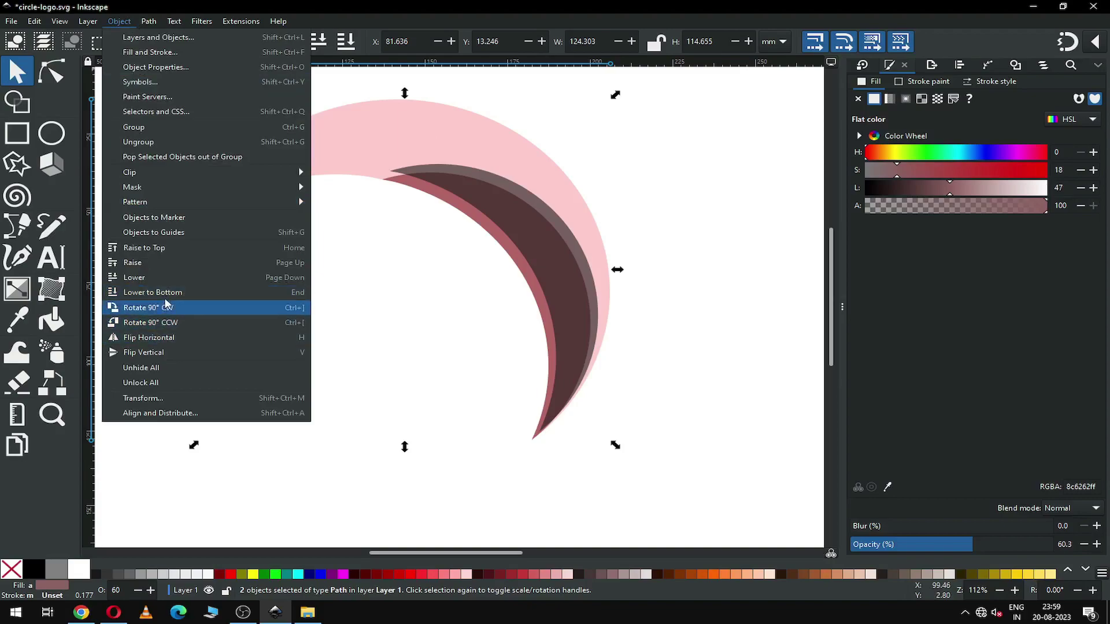
{"action": "left_click", "coordinate": [237, 291]}
{"action": "key", "text": "Escape"}
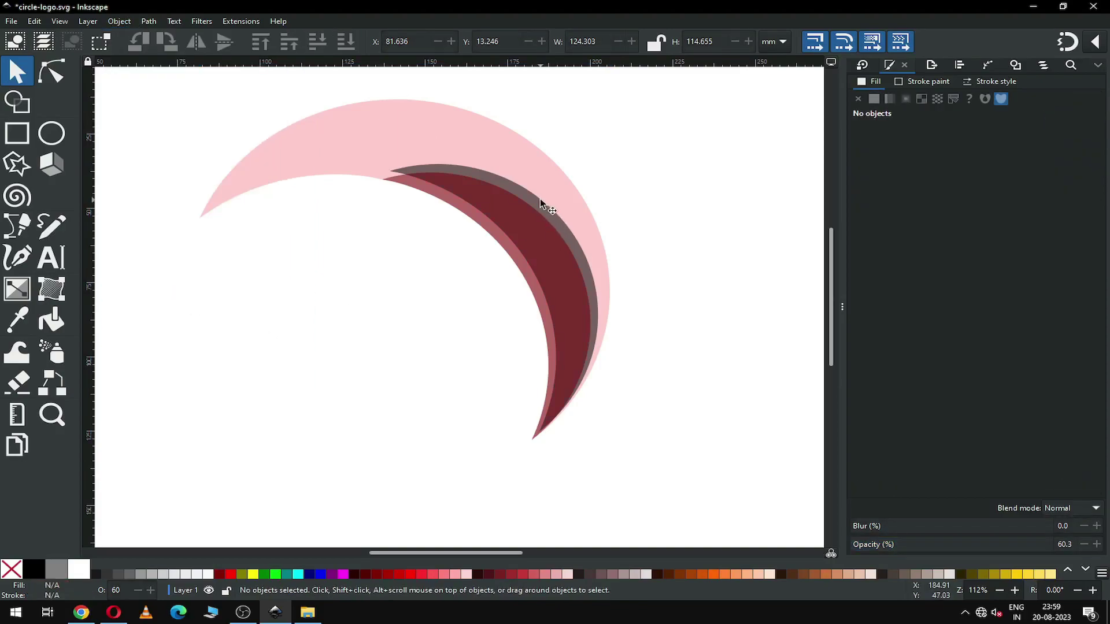
- Shrink the dark crescent inward from all four sides to about 59.906 × 85.854 mm
{"action": "left_click", "coordinate": [541, 202]}
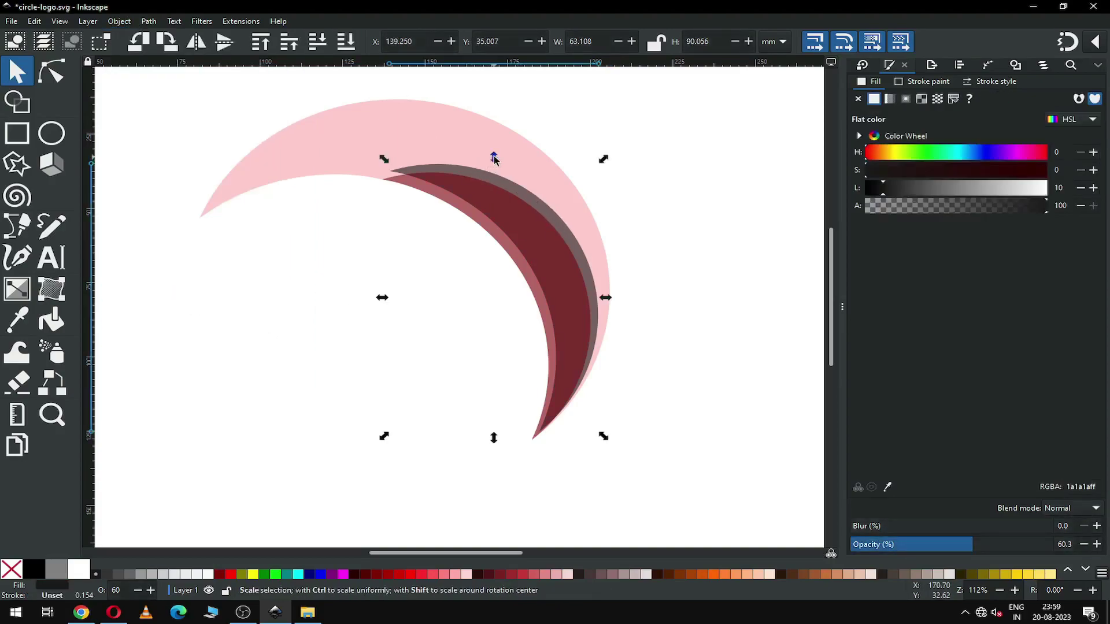
{"action": "left_click_drag", "start_coordinate": [493, 157], "coordinate": [494, 168]}
{"action": "left_click_drag", "start_coordinate": [383, 303], "coordinate": [393, 304]}
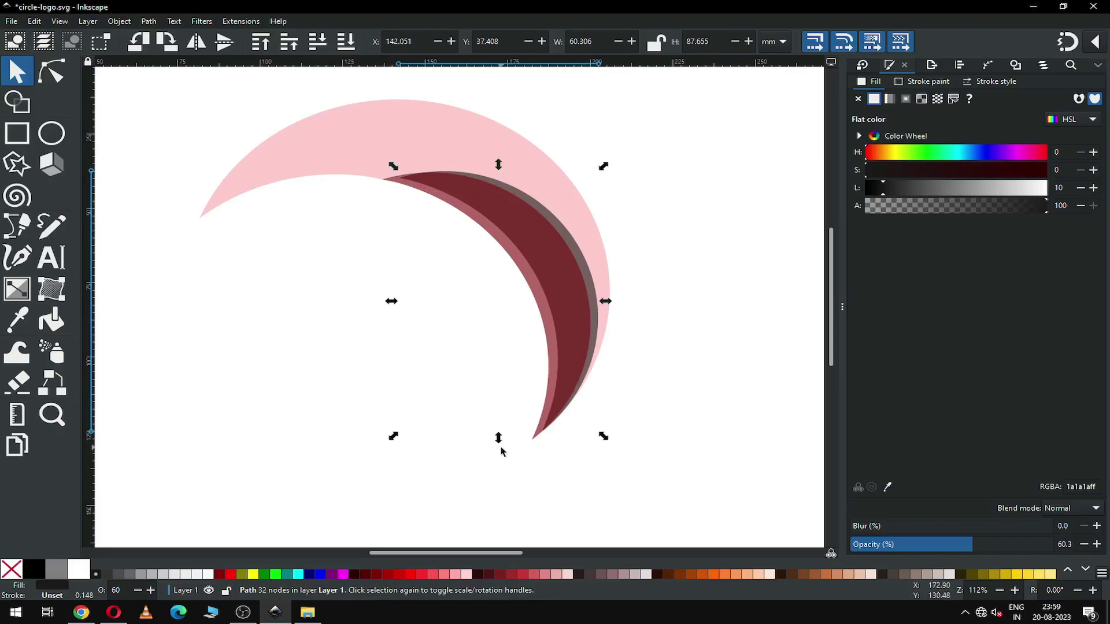
{"action": "left_click_drag", "start_coordinate": [500, 443], "coordinate": [498, 436]}
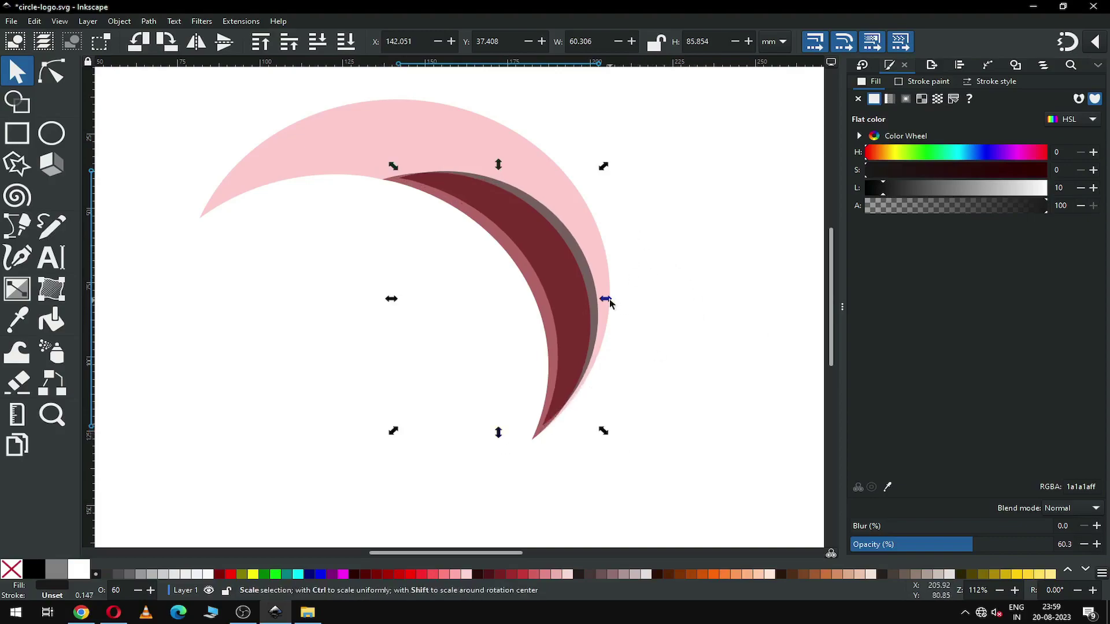
{"action": "left_click_drag", "start_coordinate": [610, 299], "coordinate": [608, 299]}
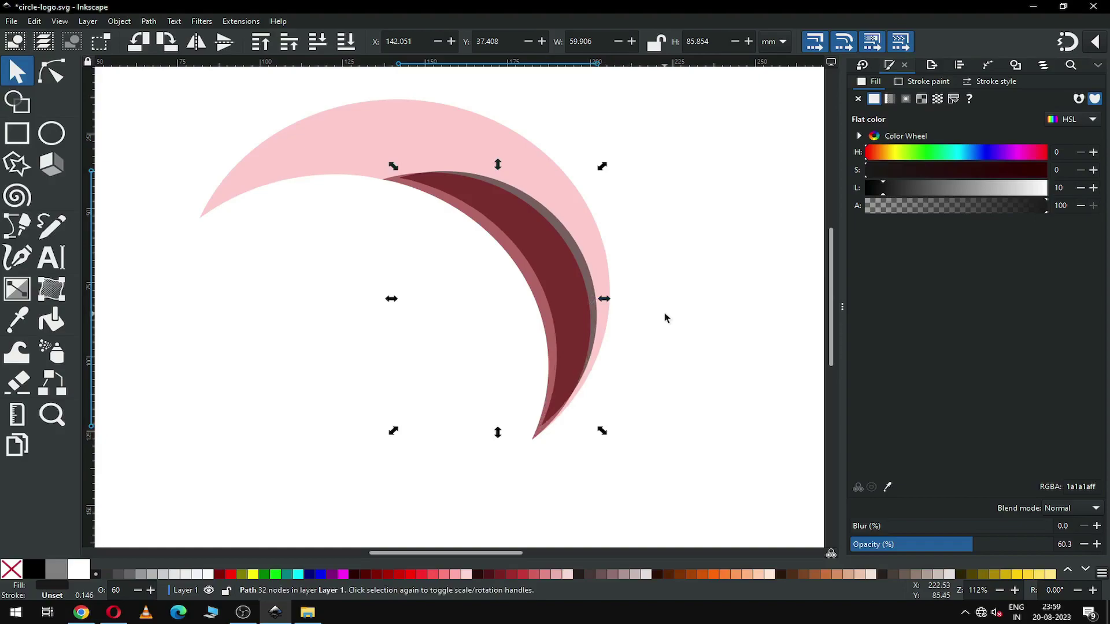
{"action": "key", "text": "Escape"}
{"action": "key", "text": "z"}
{"action": "left_click_drag", "start_coordinate": [340, 136], "coordinate": [649, 299]}
- Duplicate the dark red arc and select it together with the grey band
{"action": "key", "text": "s"}
{"action": "left_click", "coordinate": [515, 352]}
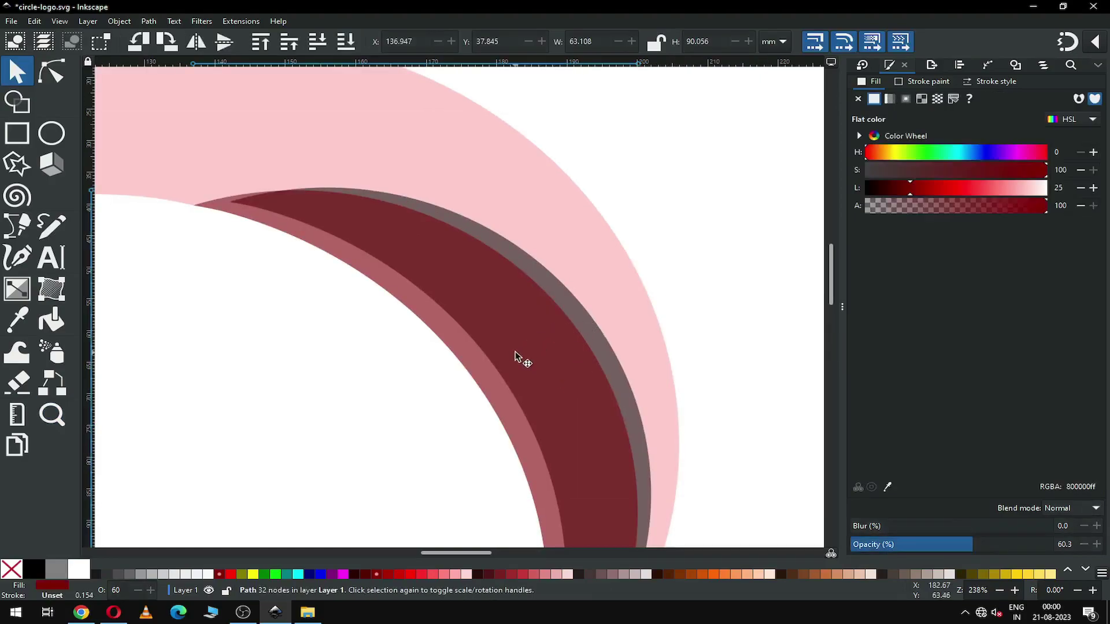
{"action": "right_click", "coordinate": [515, 353]}
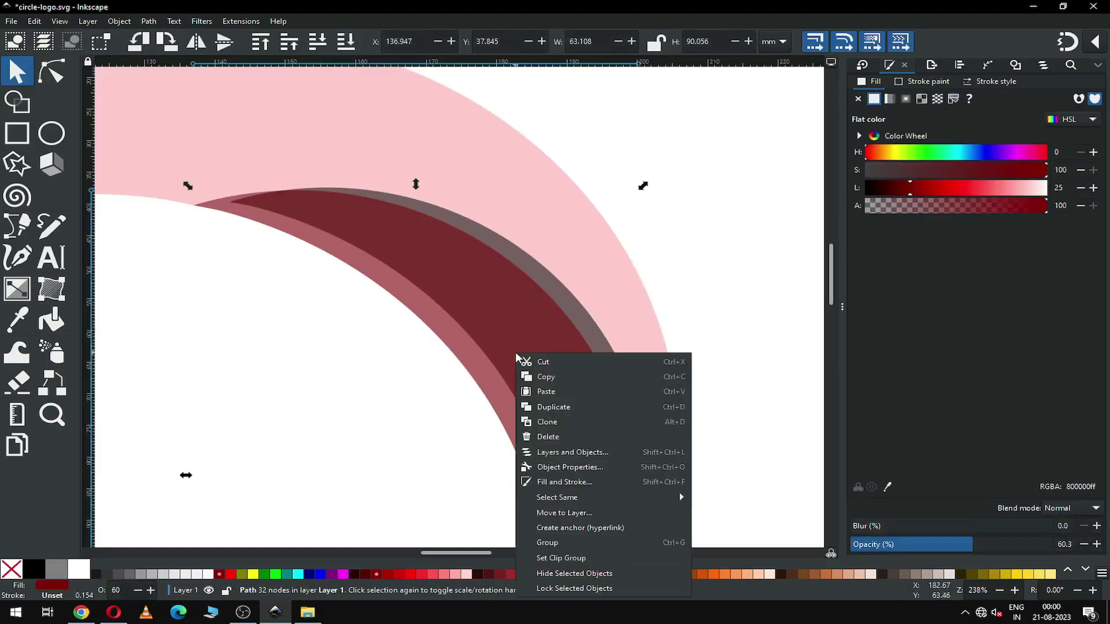
{"action": "left_click", "coordinate": [537, 408]}
{"action": "left_click", "coordinate": [572, 308], "text": "shift"}
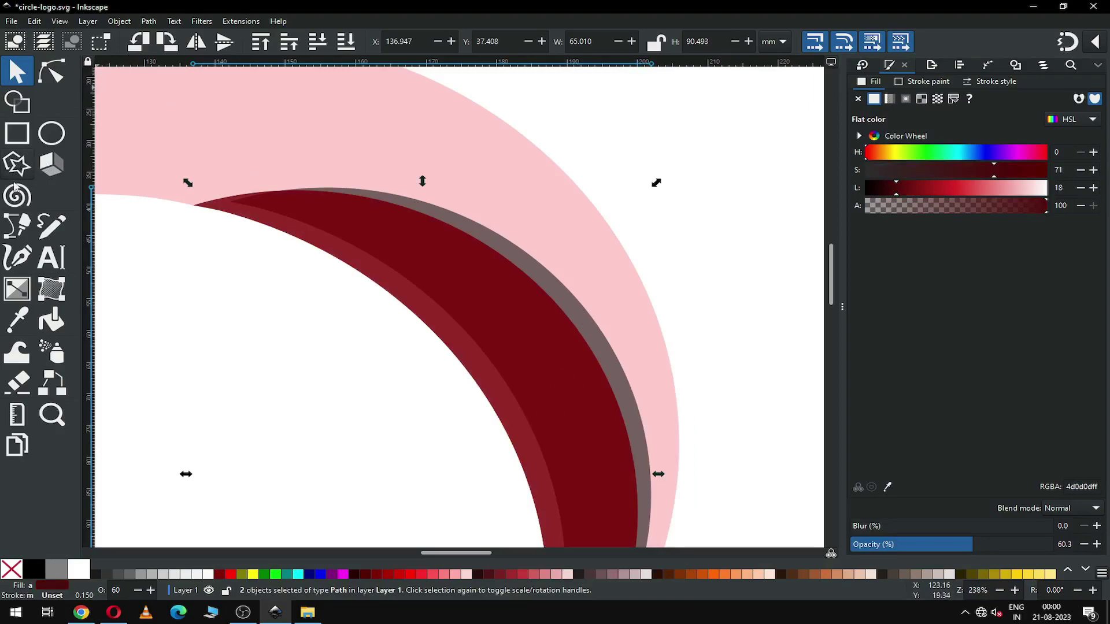
- Use Shape Builder to delete the inner and wide fragments, leaving a thin grey sliver
{"action": "left_click", "coordinate": [26, 105]}
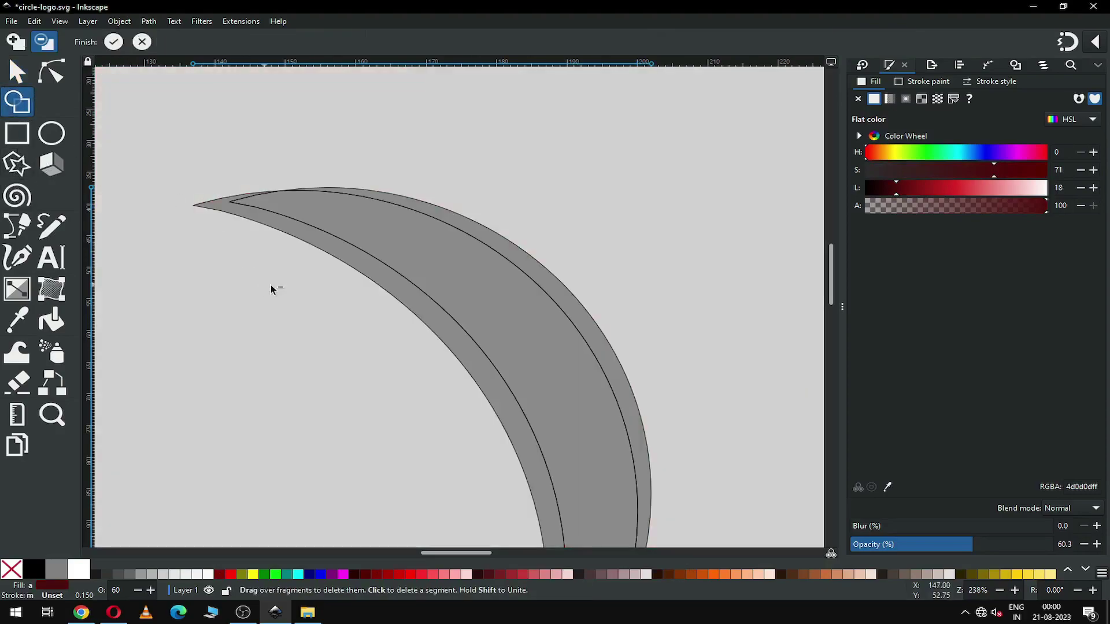
{"action": "left_click", "coordinate": [376, 278]}
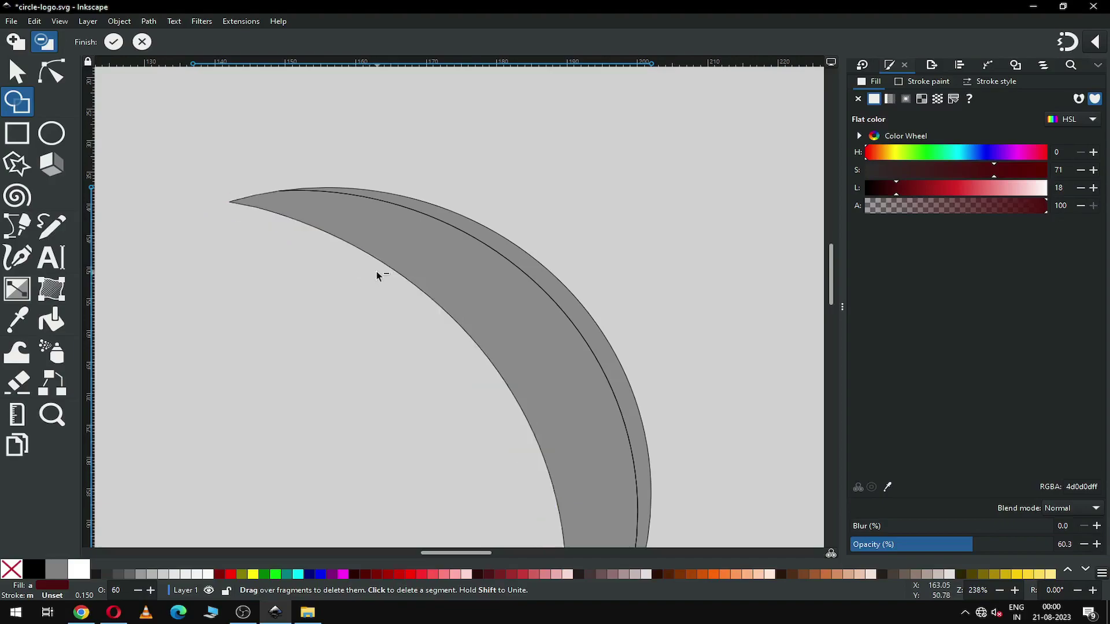
{"action": "scroll", "coordinate": [376, 283], "scroll_direction": "down", "scroll_amount": 2}
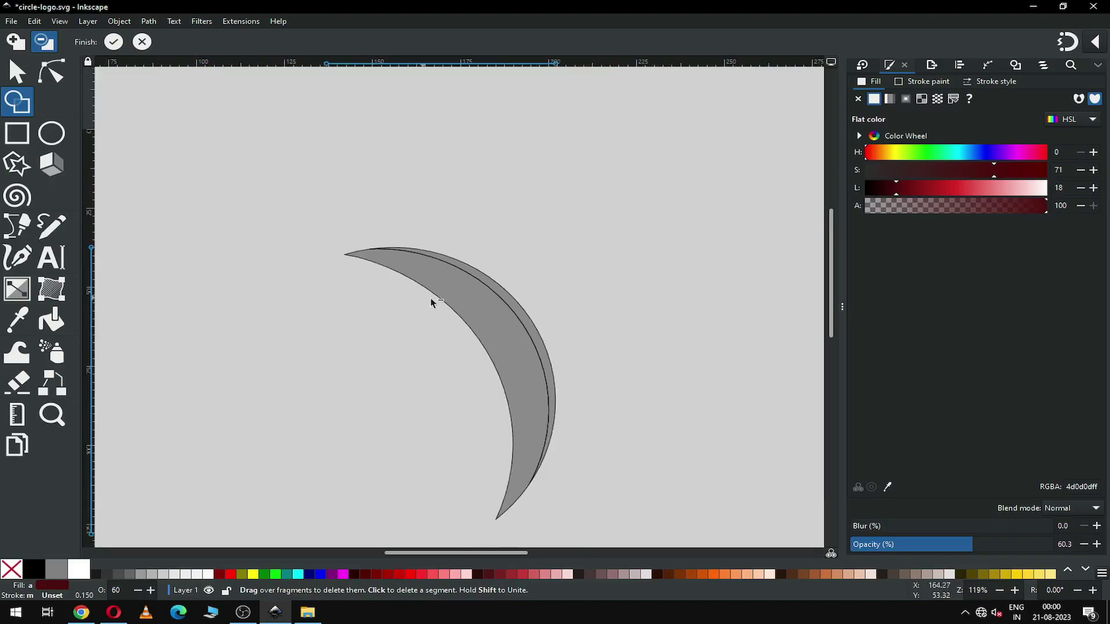
{"action": "left_click", "coordinate": [448, 300]}
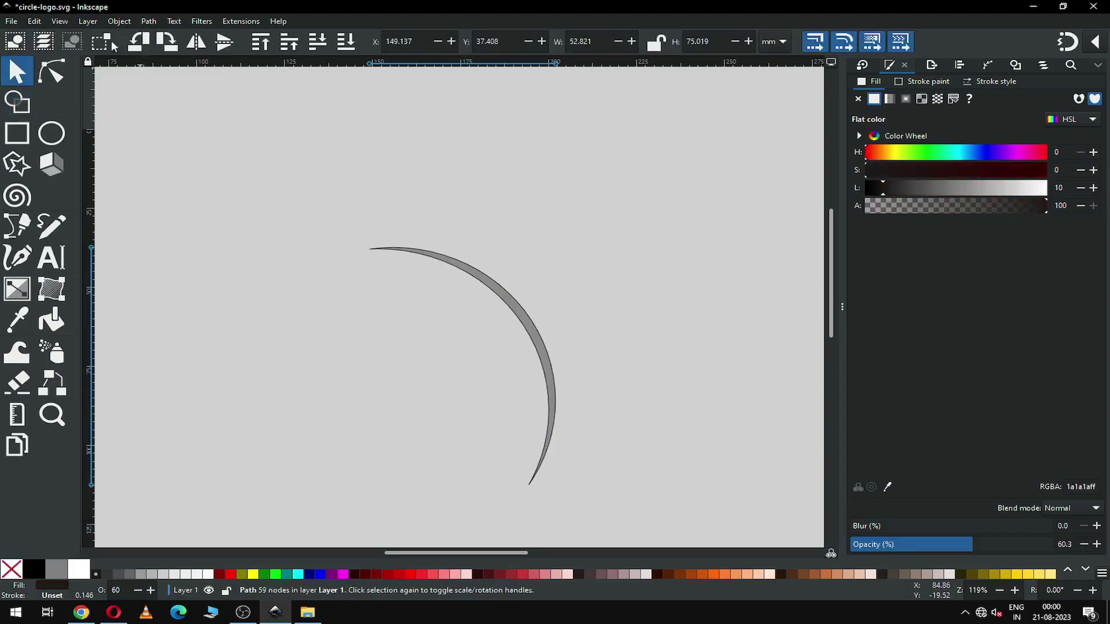
- Commit the Shape Builder result and open the thin sliver path for node editing
{"action": "left_click", "coordinate": [113, 42]}
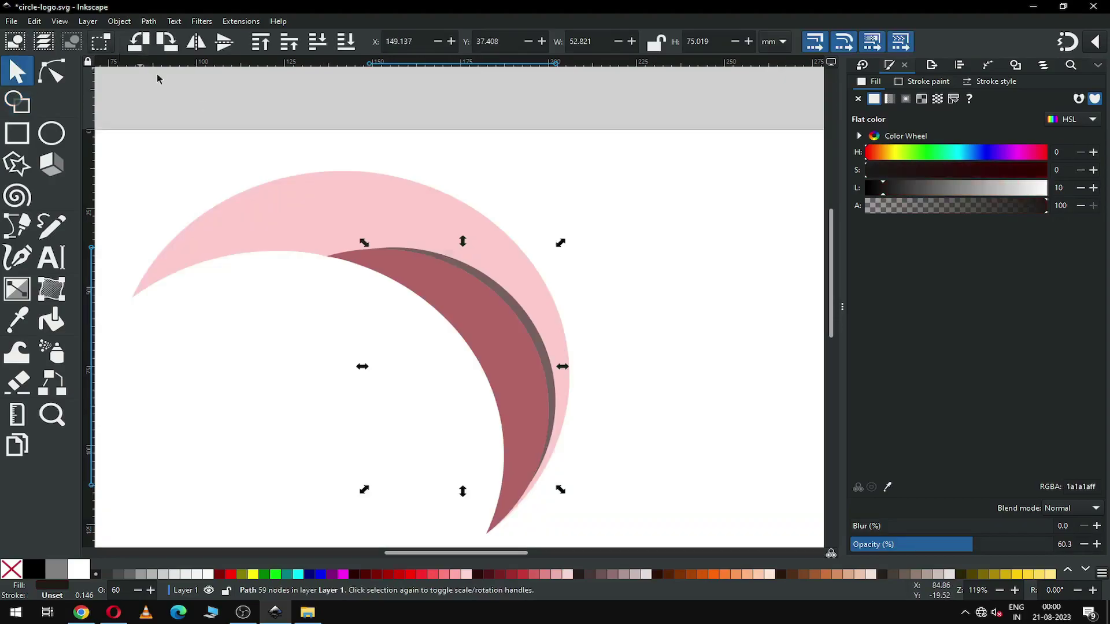
{"action": "left_click", "coordinate": [668, 356]}
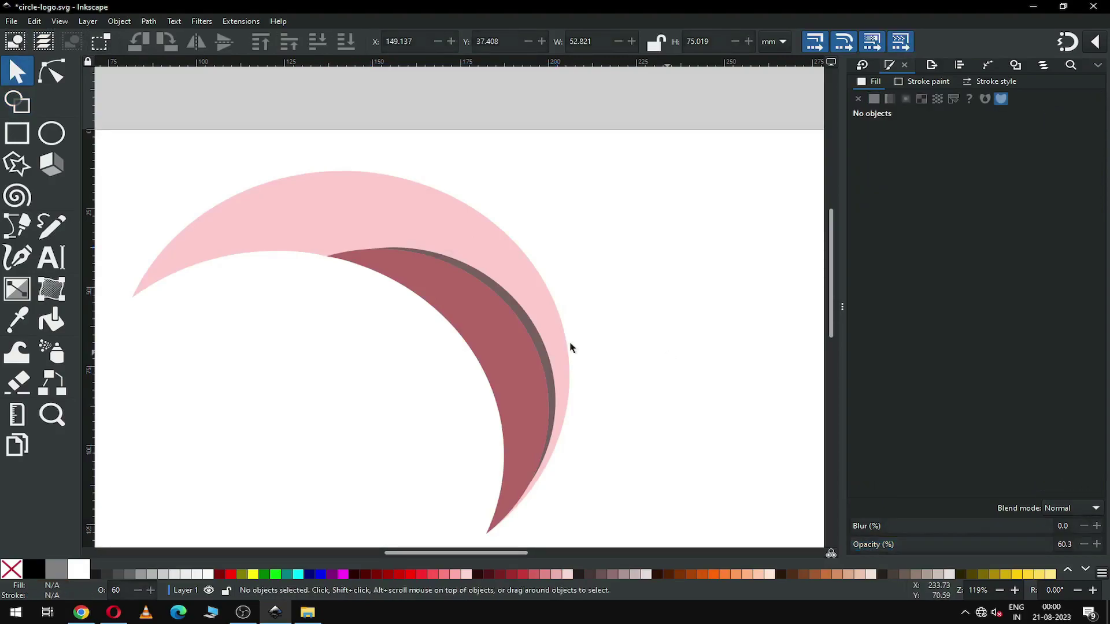
{"action": "left_click", "coordinate": [528, 319]}
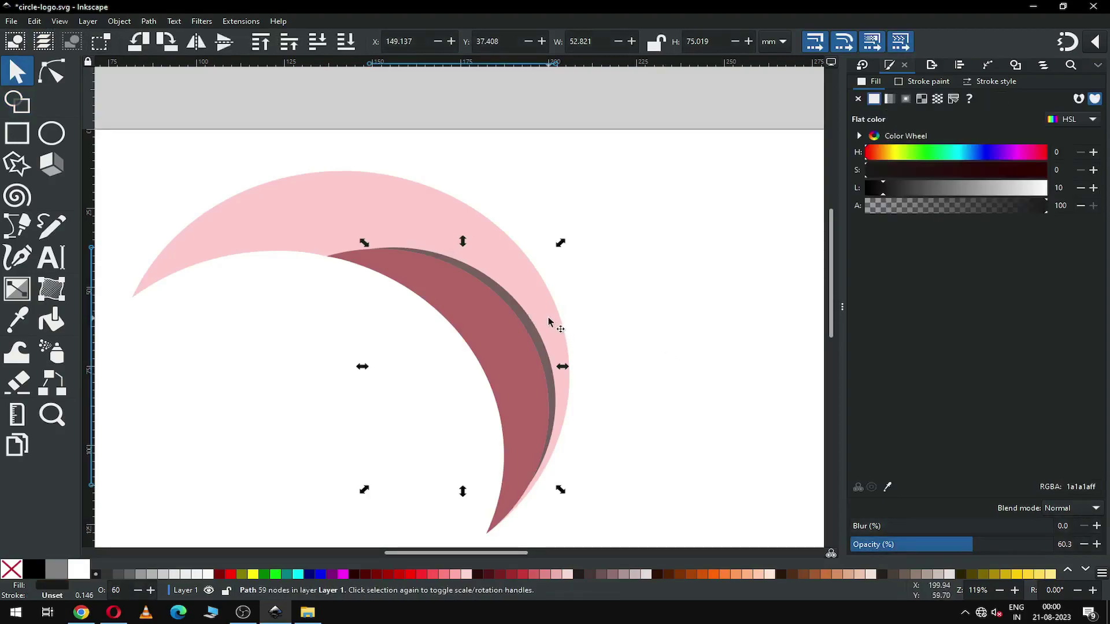
{"action": "left_click", "coordinate": [45, 73]}
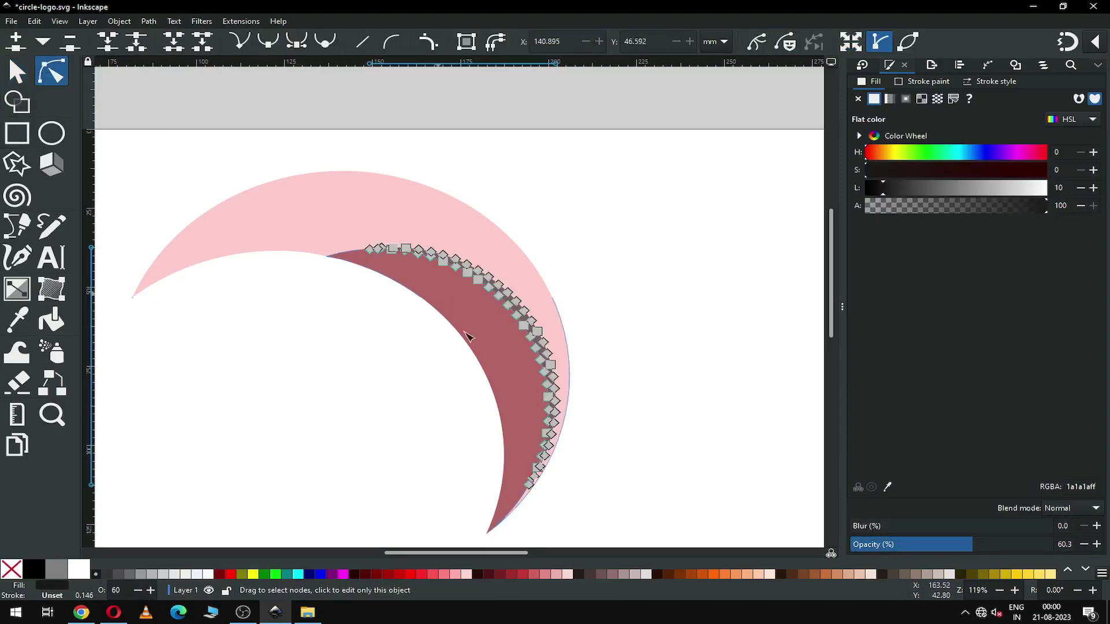
{"action": "key", "text": "z"}
{"action": "left_click_drag", "start_coordinate": [322, 212], "coordinate": [607, 511]}
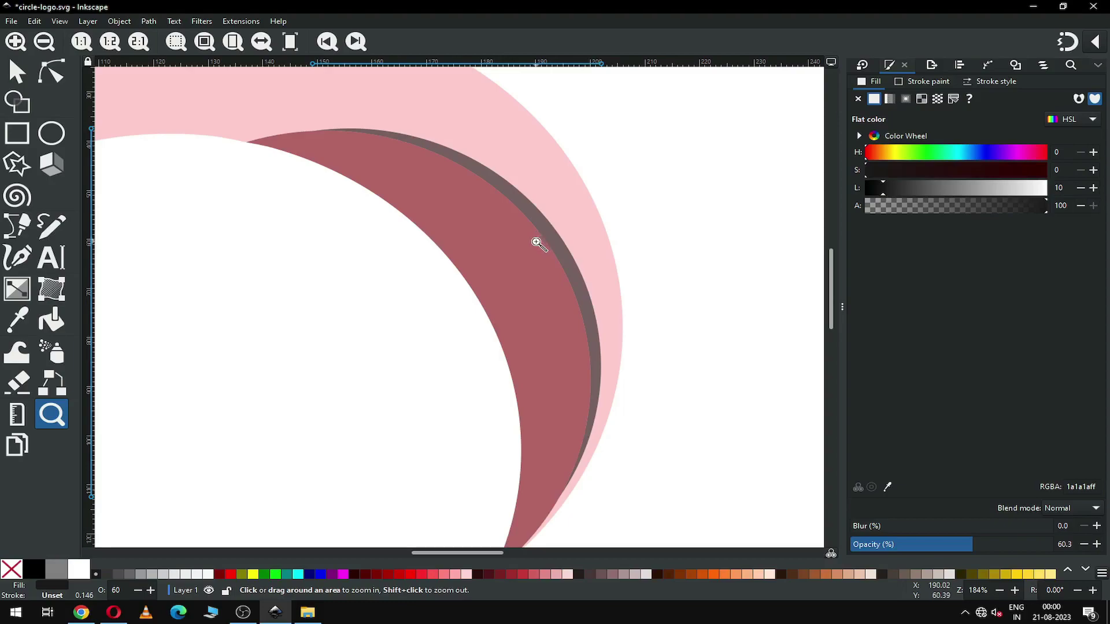
{"action": "left_click", "coordinate": [52, 73]}
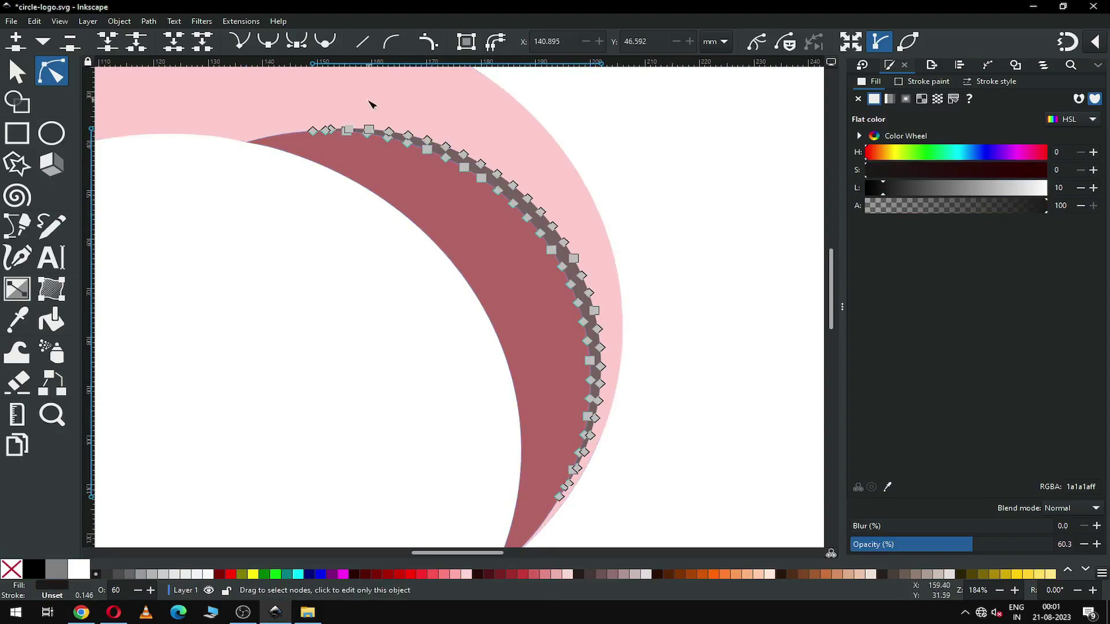
- Delete the 48 middle nodes of the sliver and reshape the curve's handles
{"action": "left_click_drag", "start_coordinate": [365, 103], "coordinate": [665, 465]}
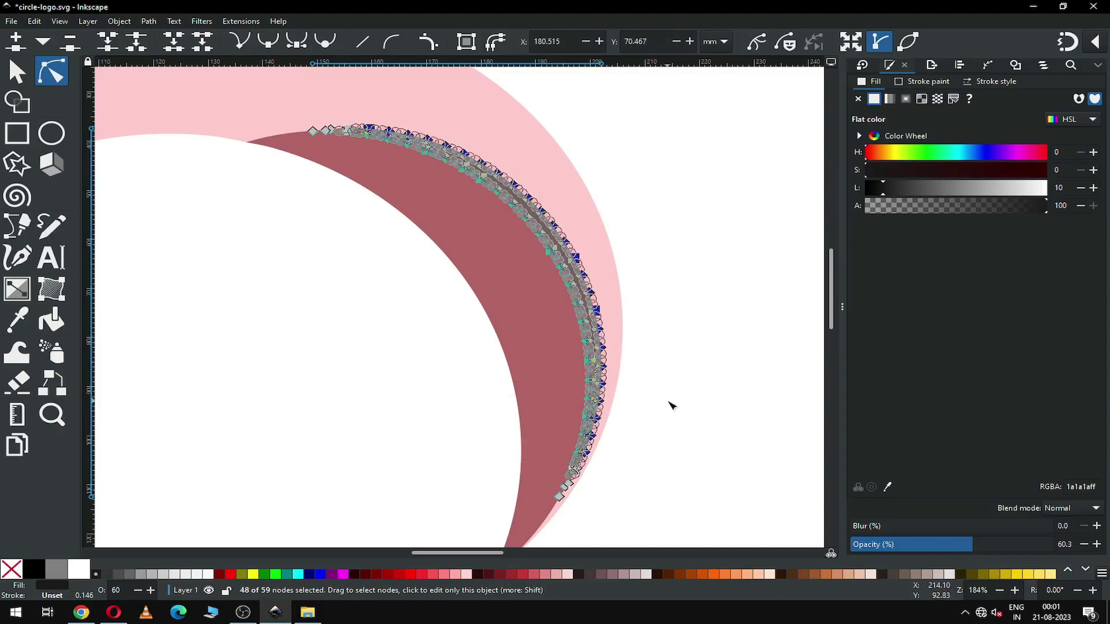
{"action": "key", "text": "Delete"}
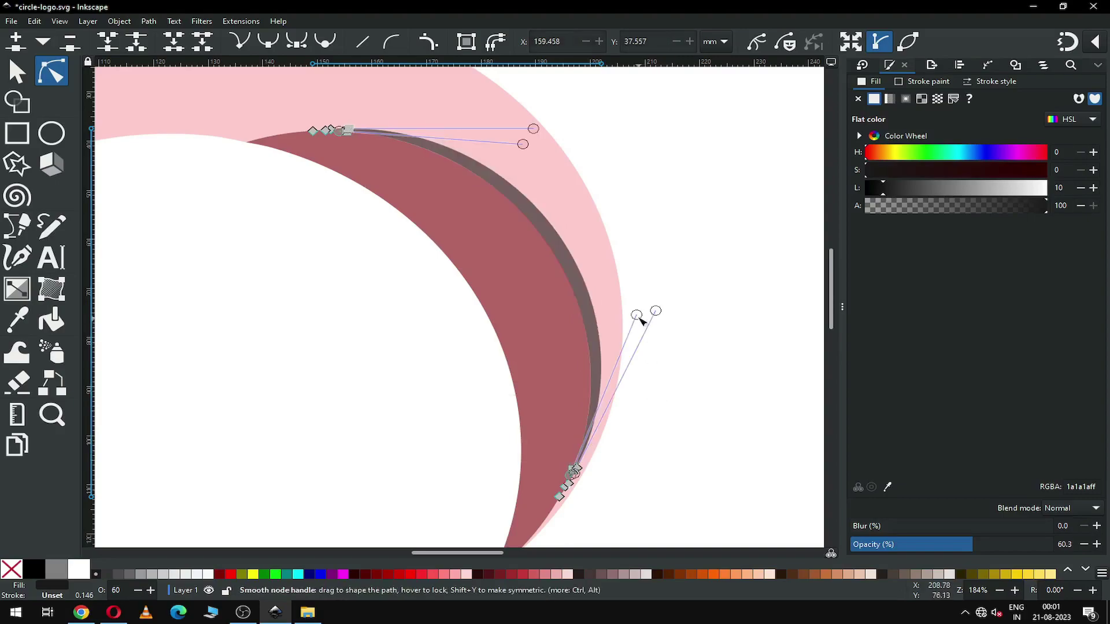
{"action": "left_click_drag", "start_coordinate": [630, 314], "coordinate": [626, 313]}
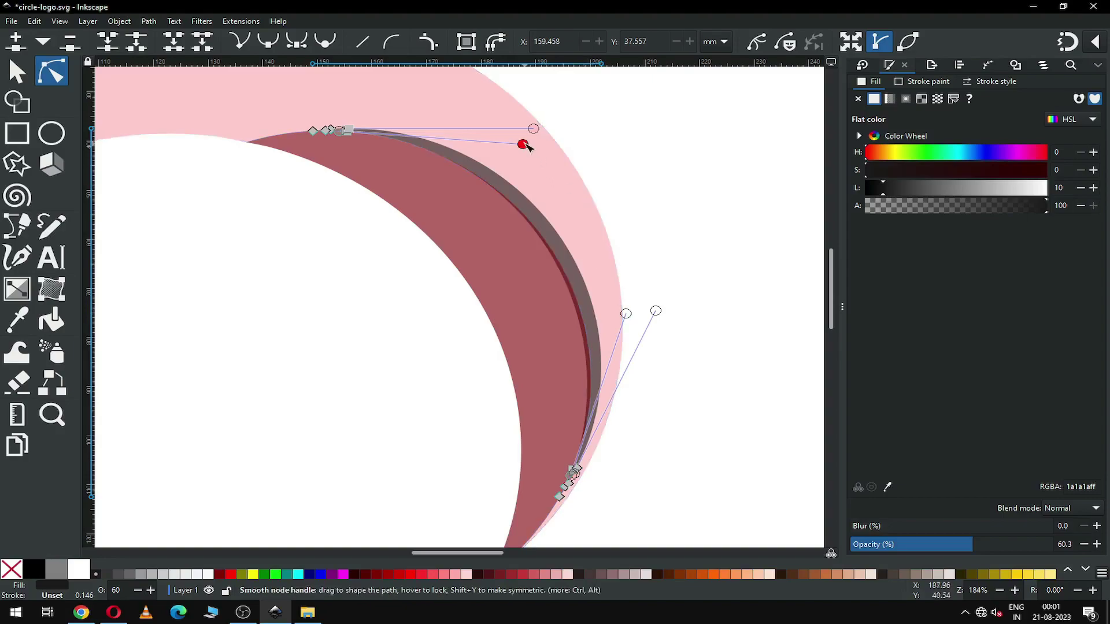
{"action": "left_click_drag", "start_coordinate": [525, 145], "coordinate": [524, 149]}
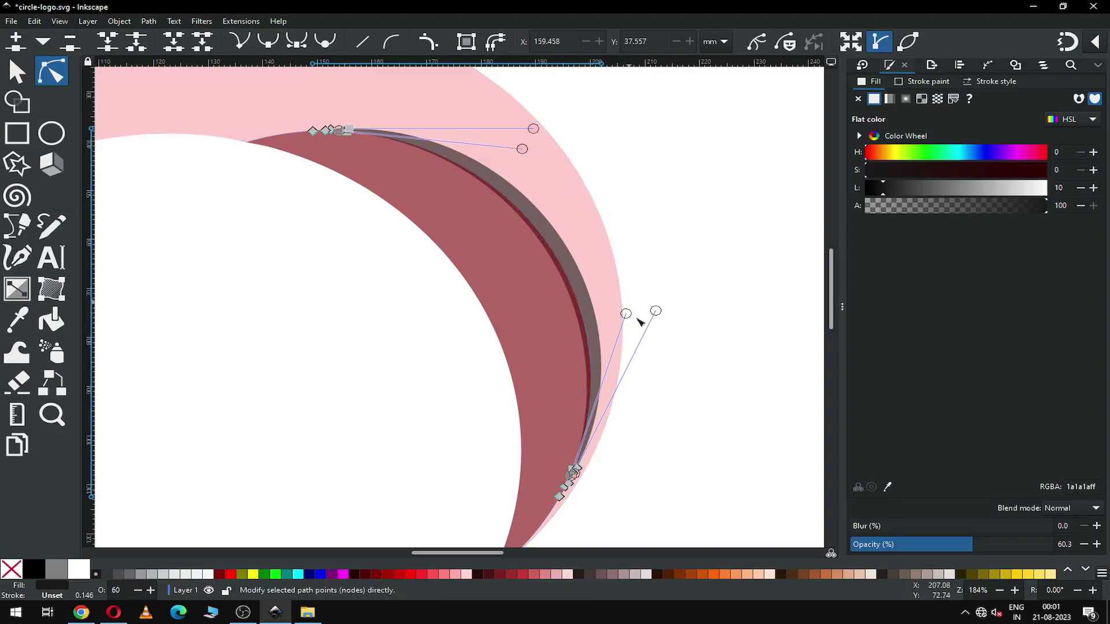
- Remove the clustered extra nodes at the lower and upper ends of the path
{"action": "left_click_drag", "start_coordinate": [531, 433], "coordinate": [616, 493]}
{"action": "key", "text": "Delete"}
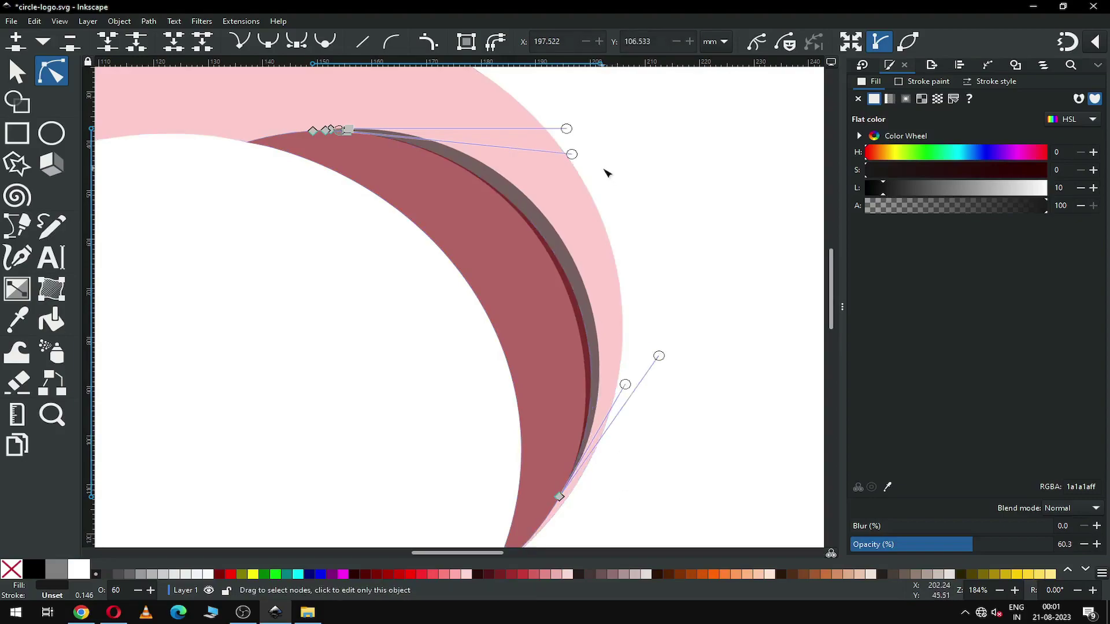
{"action": "left_click_drag", "start_coordinate": [335, 113], "coordinate": [374, 162]}
{"action": "key", "text": "z"}
{"action": "left_click_drag", "start_coordinate": [282, 108], "coordinate": [635, 290]}
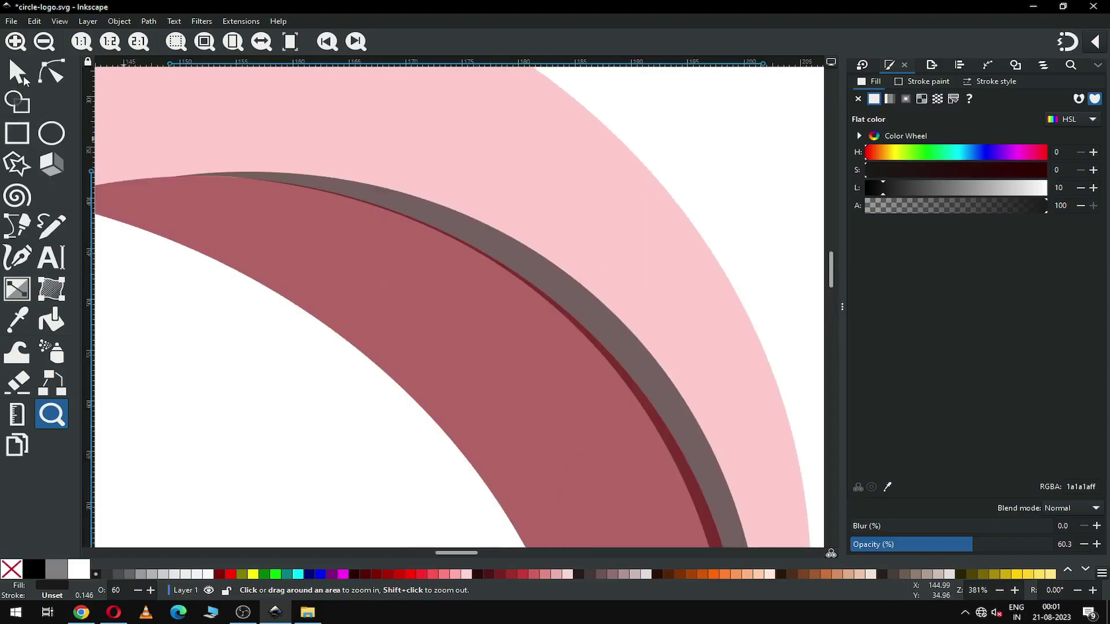
{"action": "left_click", "coordinate": [42, 77]}
{"action": "left_click_drag", "start_coordinate": [226, 160], "coordinate": [275, 198]}
{"action": "key", "text": "Delete"}
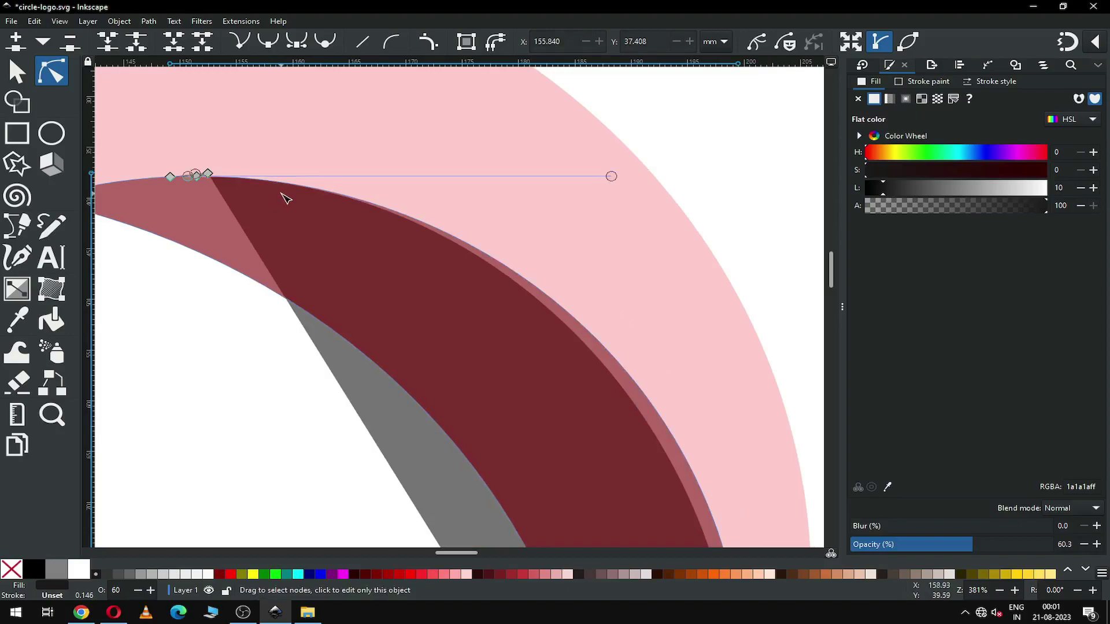
- Bend the dark band's straight edge so it curves along the pink arc
{"action": "key", "text": "minus"}
{"action": "key", "text": "minus"}
{"action": "key", "text": "minus"}
{"action": "key", "text": "minus"}
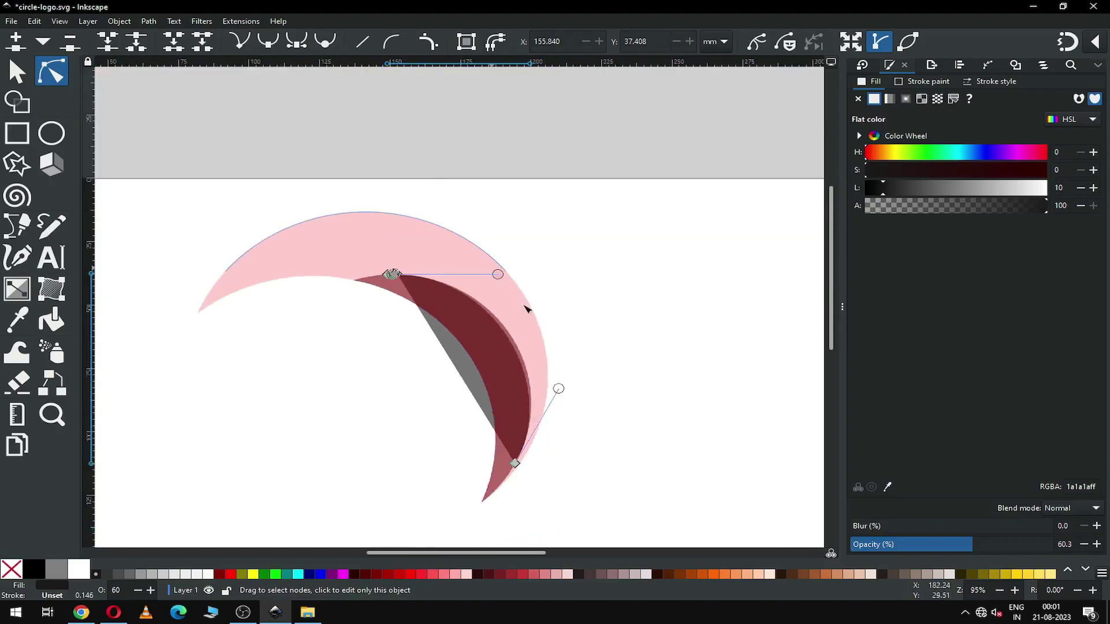
{"action": "left_click_drag", "start_coordinate": [559, 391], "coordinate": [571, 361]}
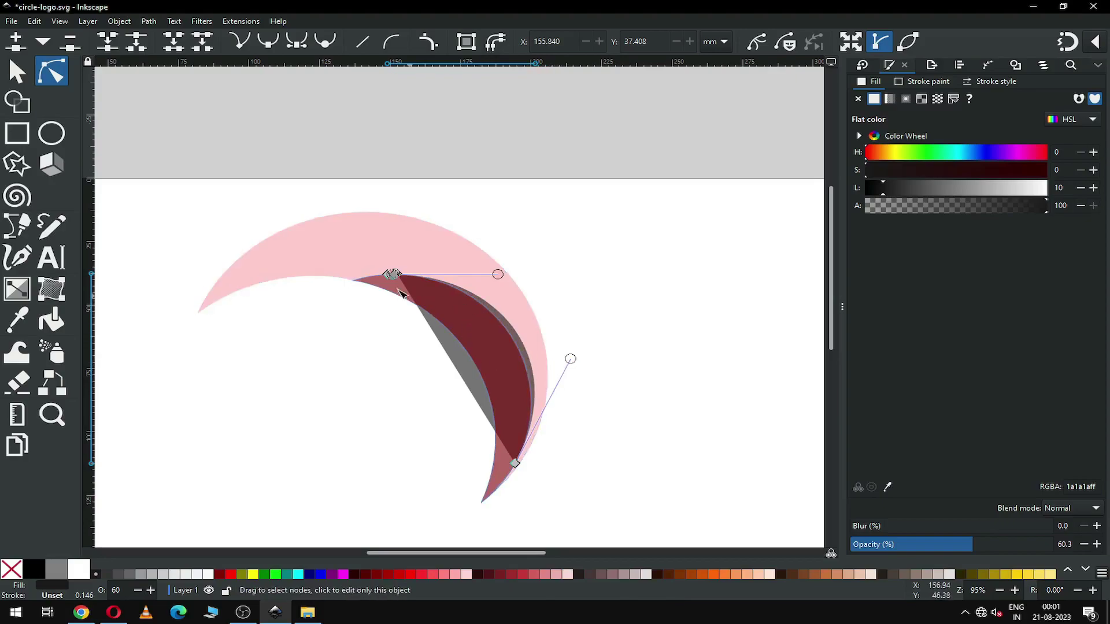
{"action": "left_click_drag", "start_coordinate": [464, 377], "coordinate": [509, 354]}
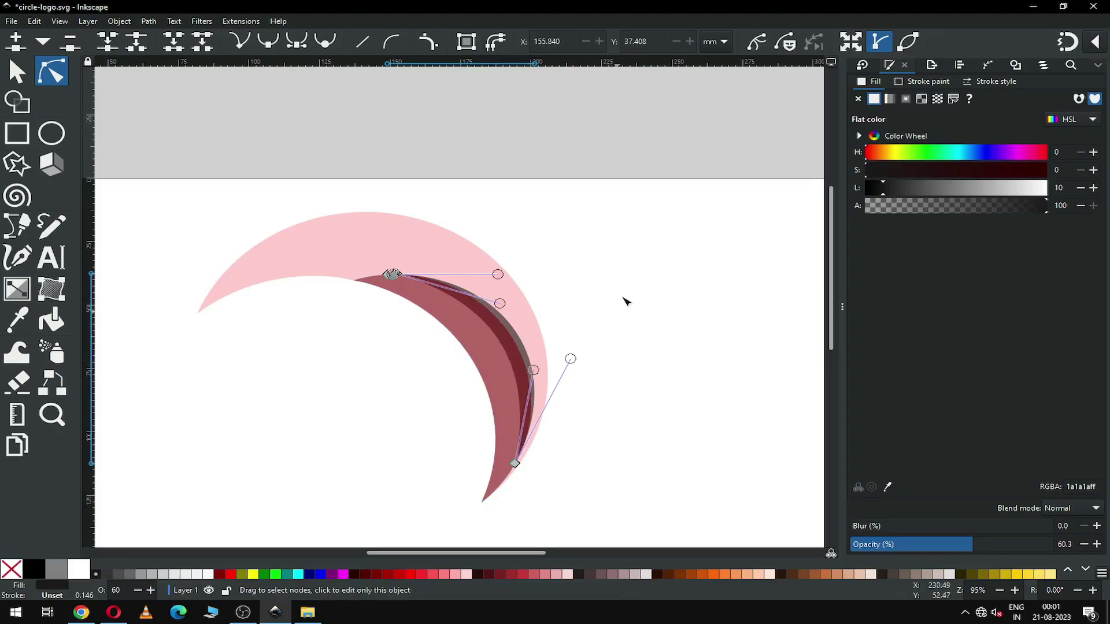
{"action": "left_click", "coordinate": [649, 339]}
- Smooth the thin grey edge path by nudging its top node and adjusting its curves
{"action": "key", "text": "z"}
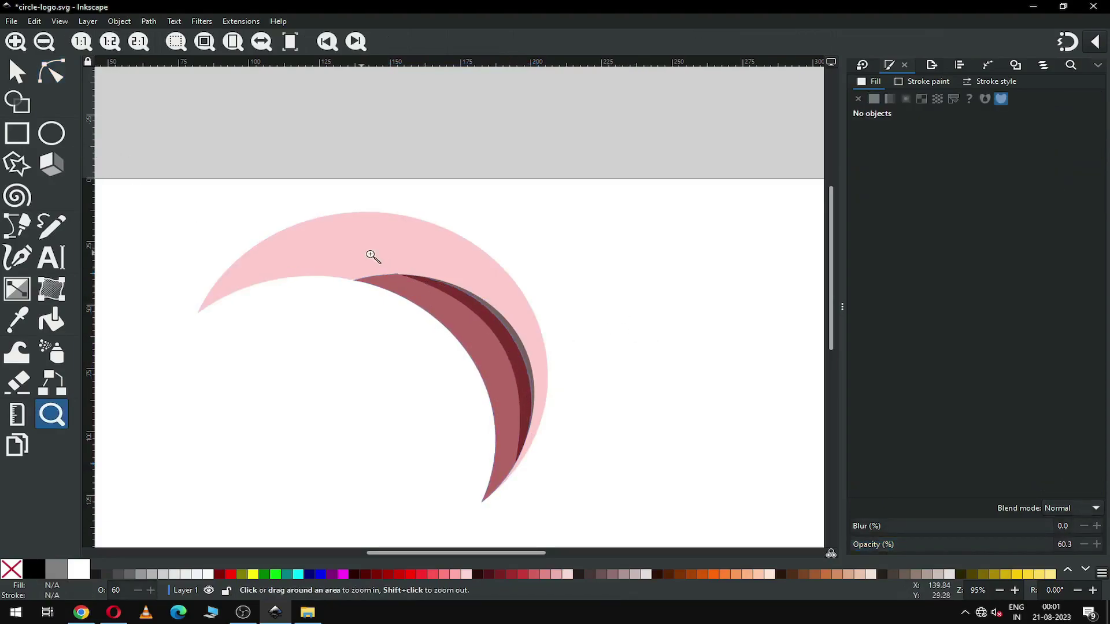
{"action": "left_click_drag", "start_coordinate": [371, 249], "coordinate": [478, 302]}
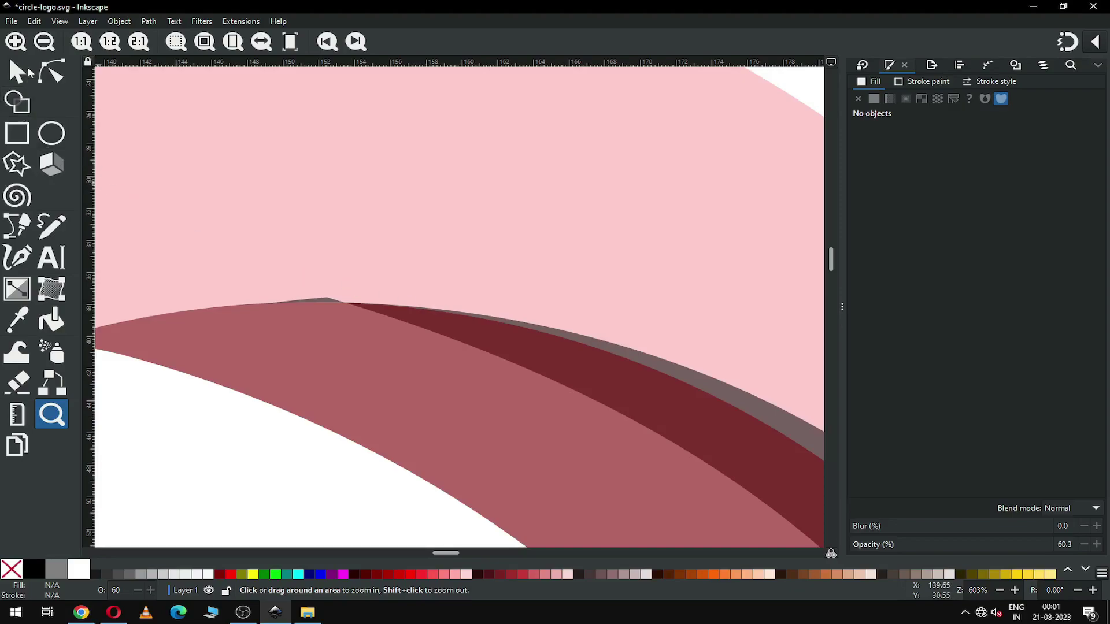
{"action": "left_click", "coordinate": [50, 73]}
{"action": "left_click", "coordinate": [575, 340]}
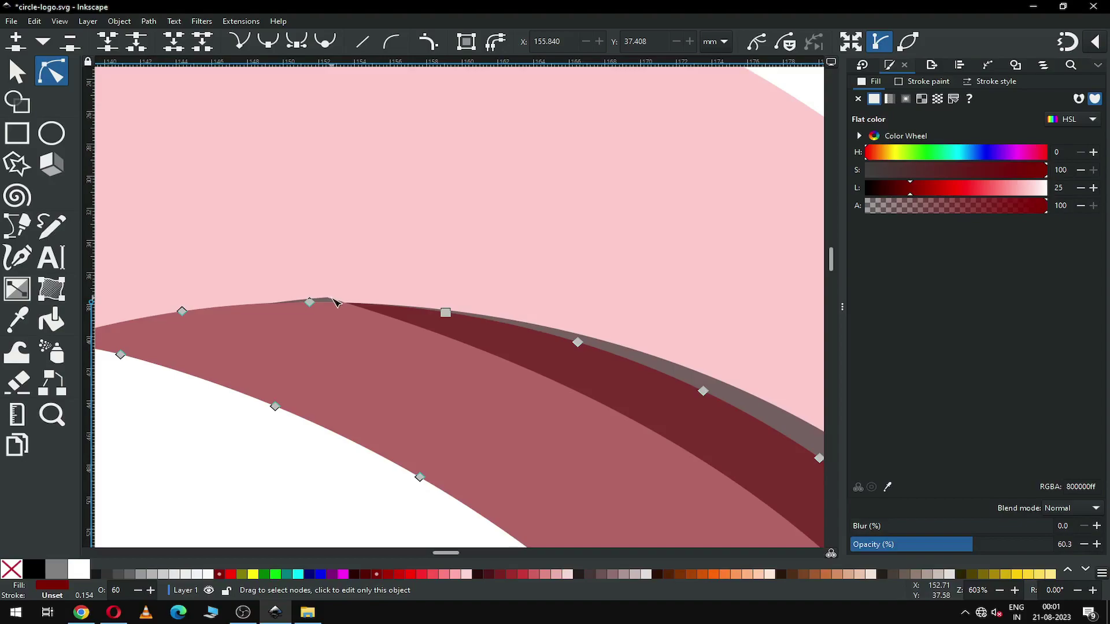
{"action": "left_click", "coordinate": [637, 357]}
{"action": "left_click_drag", "start_coordinate": [329, 300], "coordinate": [331, 311]}
{"action": "scroll", "coordinate": [456, 299], "scroll_direction": "down", "scroll_amount": 1}
{"action": "scroll", "coordinate": [457, 300], "scroll_direction": "down", "scroll_amount": 4}
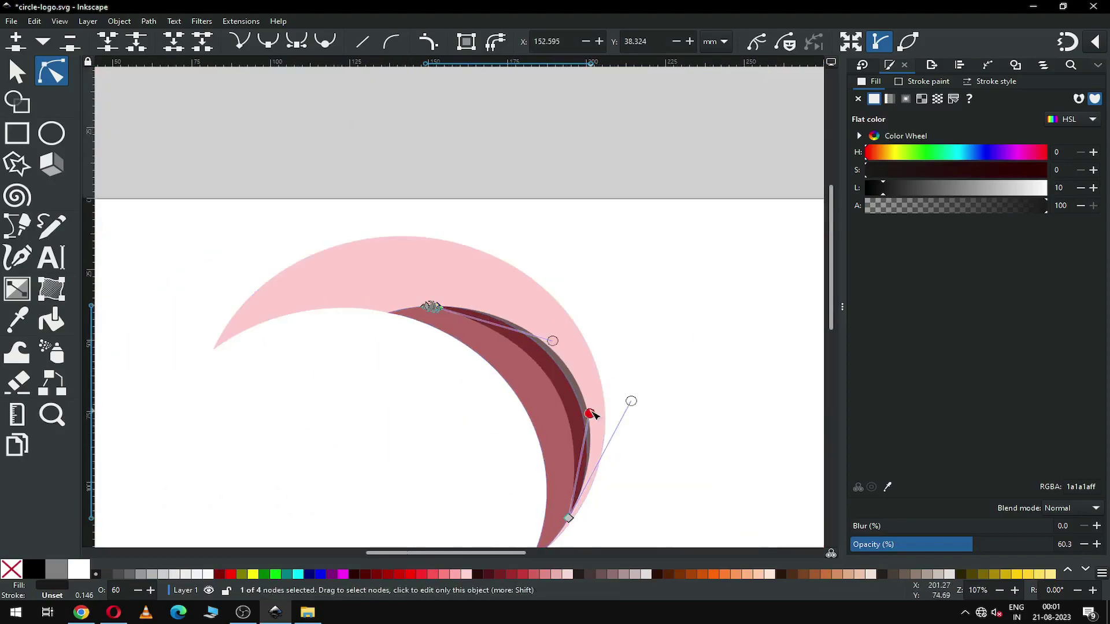
{"action": "left_click_drag", "start_coordinate": [590, 413], "coordinate": [627, 411]}
{"action": "left_click_drag", "start_coordinate": [556, 343], "coordinate": [552, 343]}
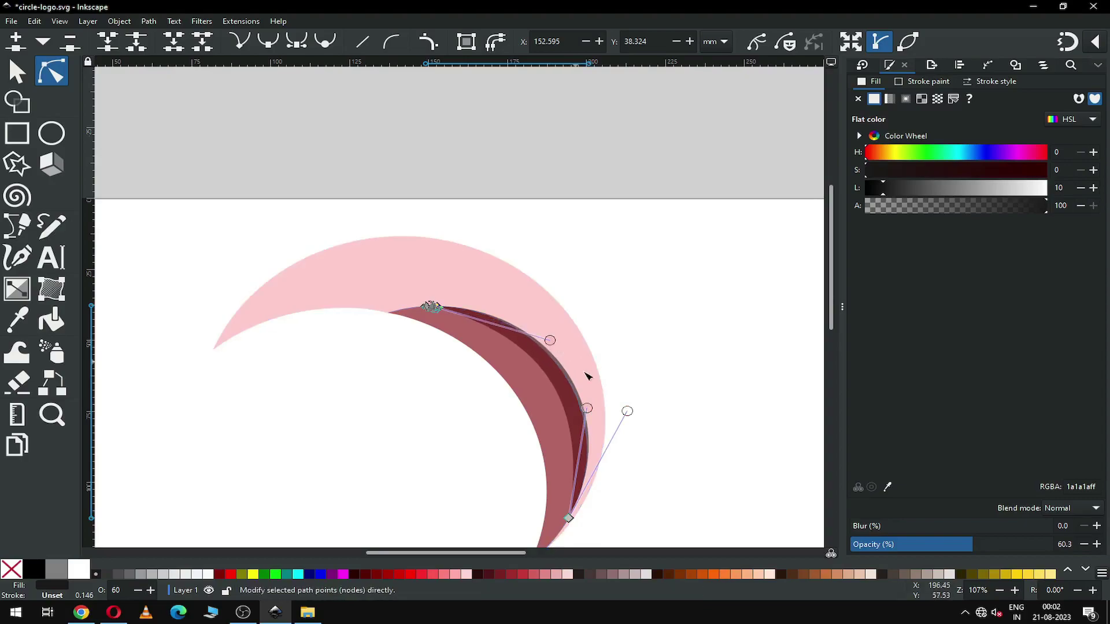
- Tweak the dark arc's top curve so it tapers smoothly along the pink arc
{"action": "key", "text": "z"}
{"action": "left_click_drag", "start_coordinate": [388, 274], "coordinate": [634, 417]}
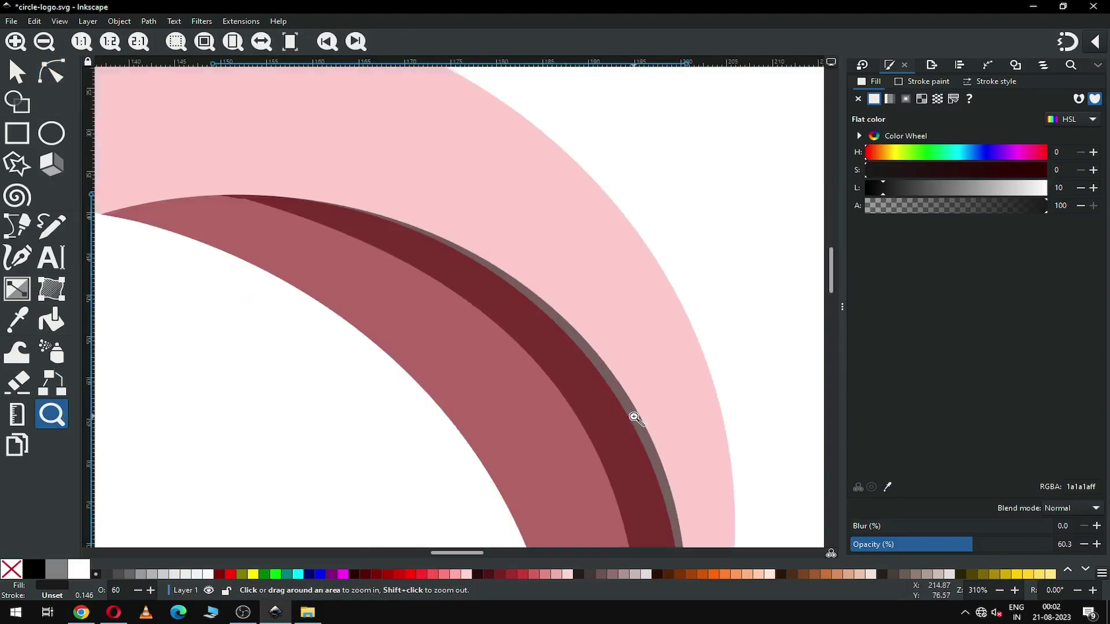
{"action": "left_click", "coordinate": [51, 71]}
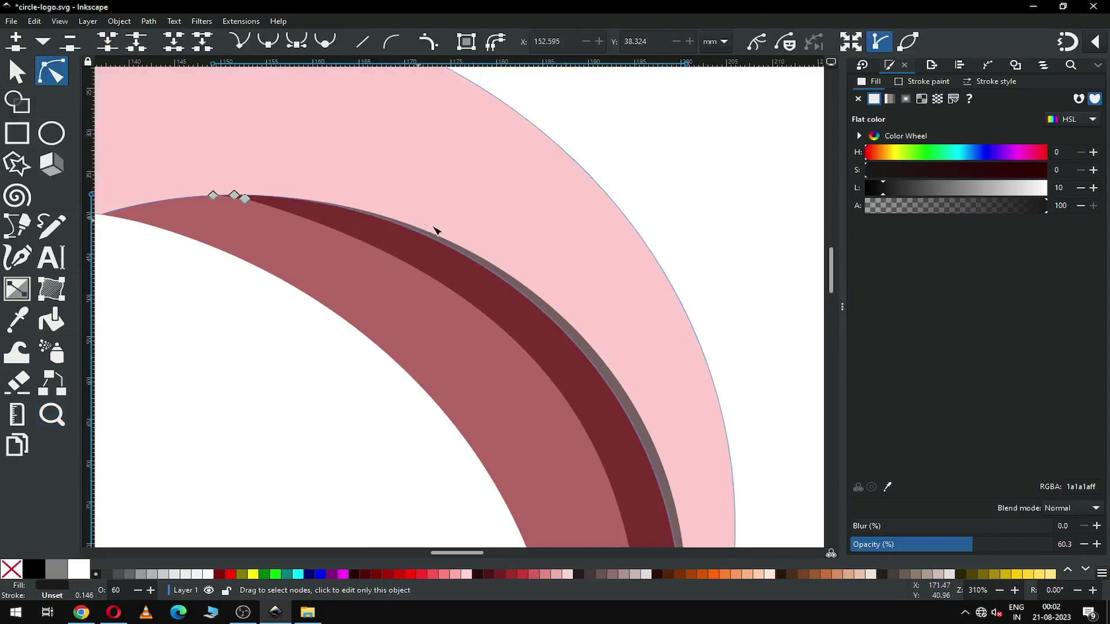
{"action": "left_click", "coordinate": [465, 254]}
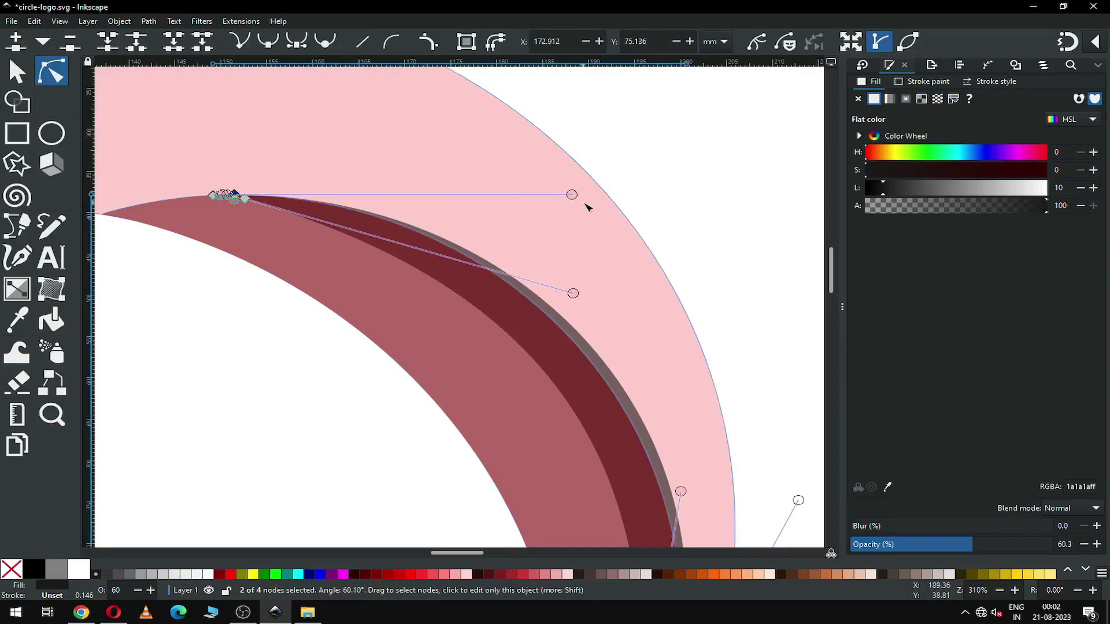
{"action": "left_click_drag", "start_coordinate": [573, 195], "coordinate": [568, 190]}
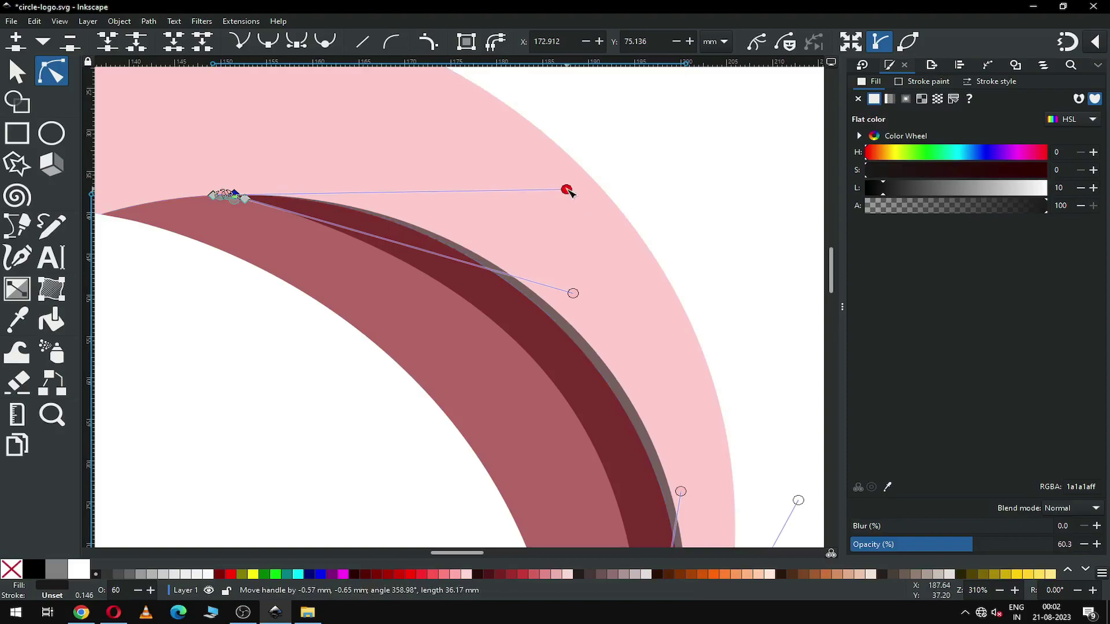
{"action": "key", "text": "Escape"}
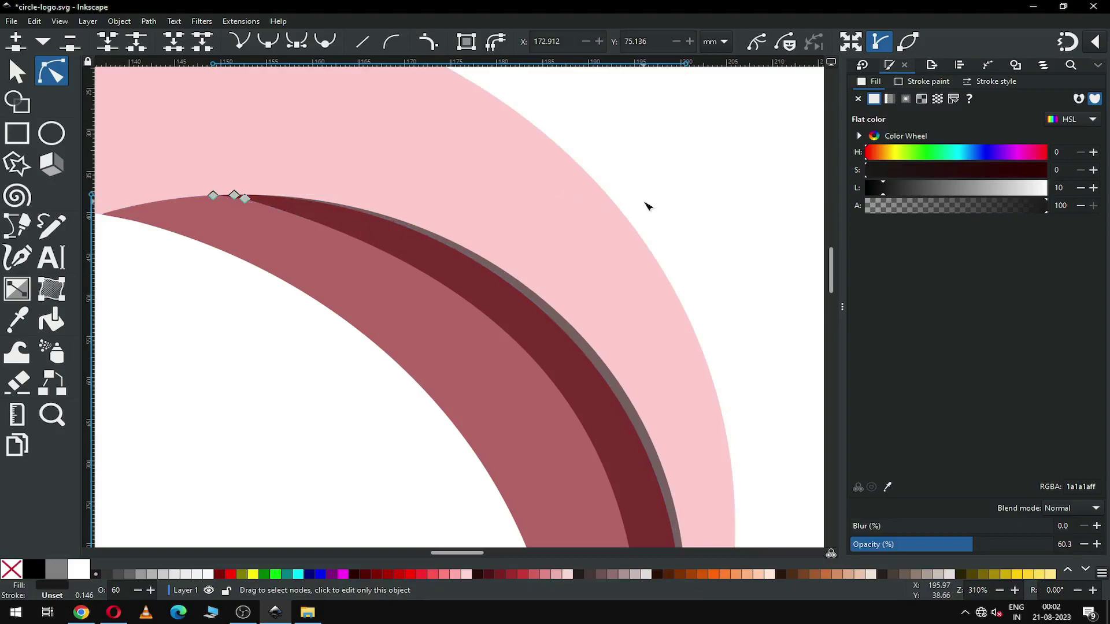
{"action": "key", "text": "minus"}
{"action": "key", "text": "minus"}
{"action": "key", "text": "minus"}
{"action": "key", "text": "minus"}
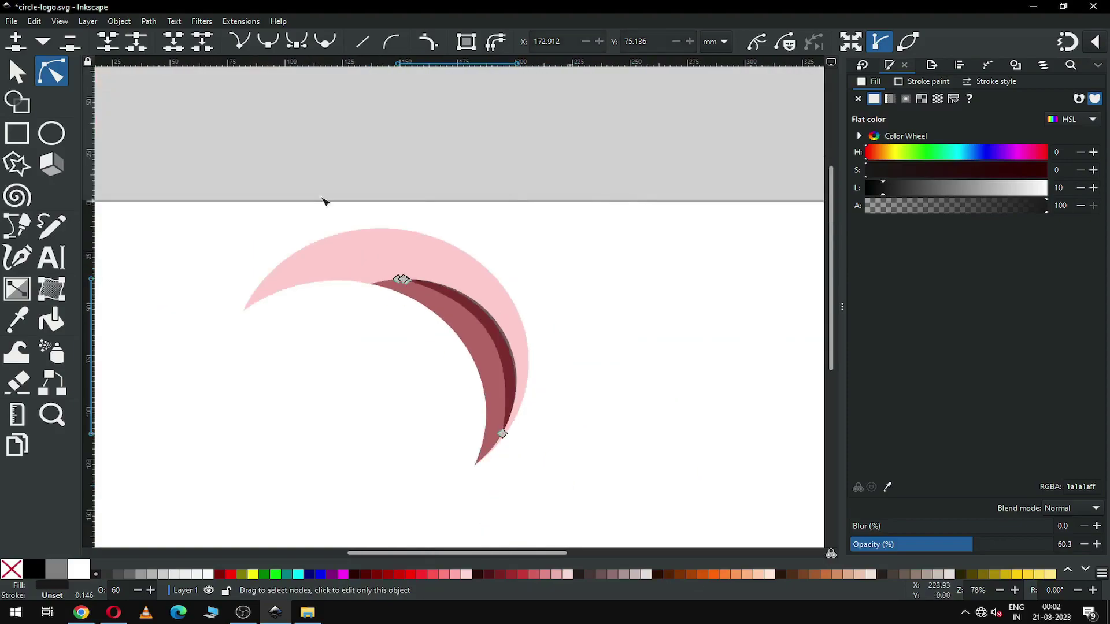
{"action": "left_click", "coordinate": [15, 74]}
{"action": "left_click", "coordinate": [287, 250]}
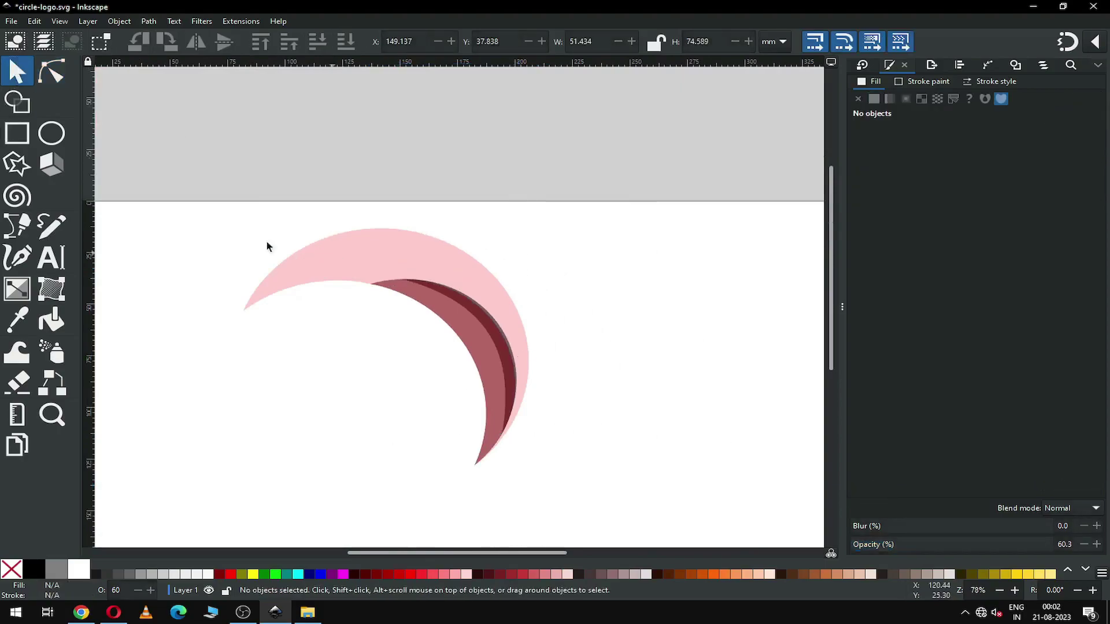
- Set all three crescent pieces to 100% opacity and save circle-logo.svg
{"action": "left_click_drag", "start_coordinate": [233, 200], "coordinate": [600, 489]}
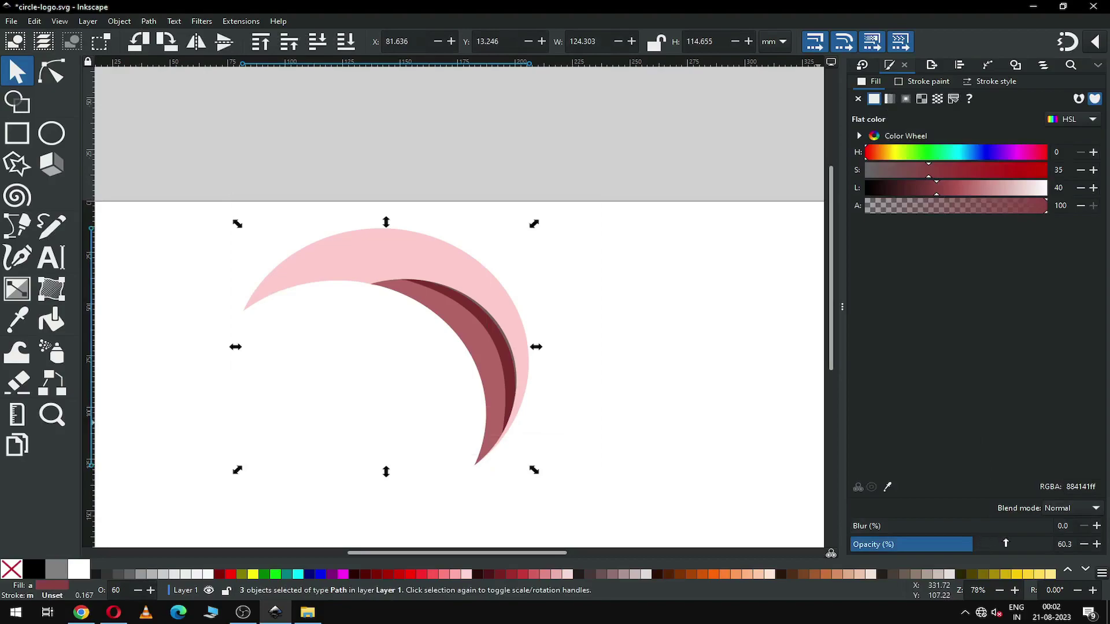
{"action": "left_click_drag", "start_coordinate": [984, 545], "coordinate": [1106, 545]}
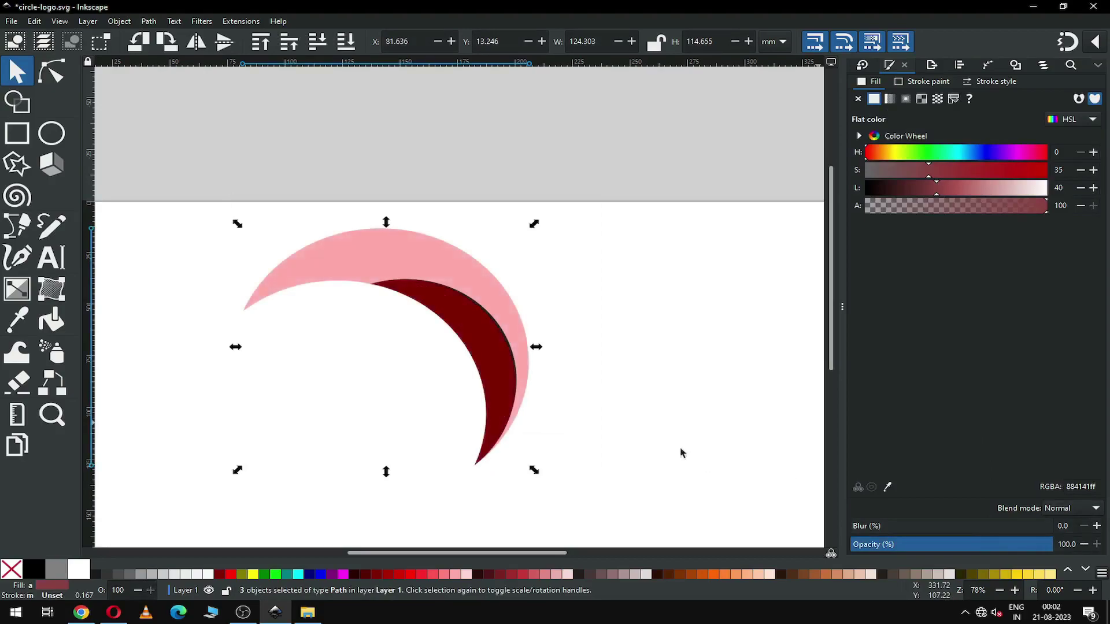
{"action": "left_click", "coordinate": [616, 349]}
{"action": "key", "text": "ctrl+s"}
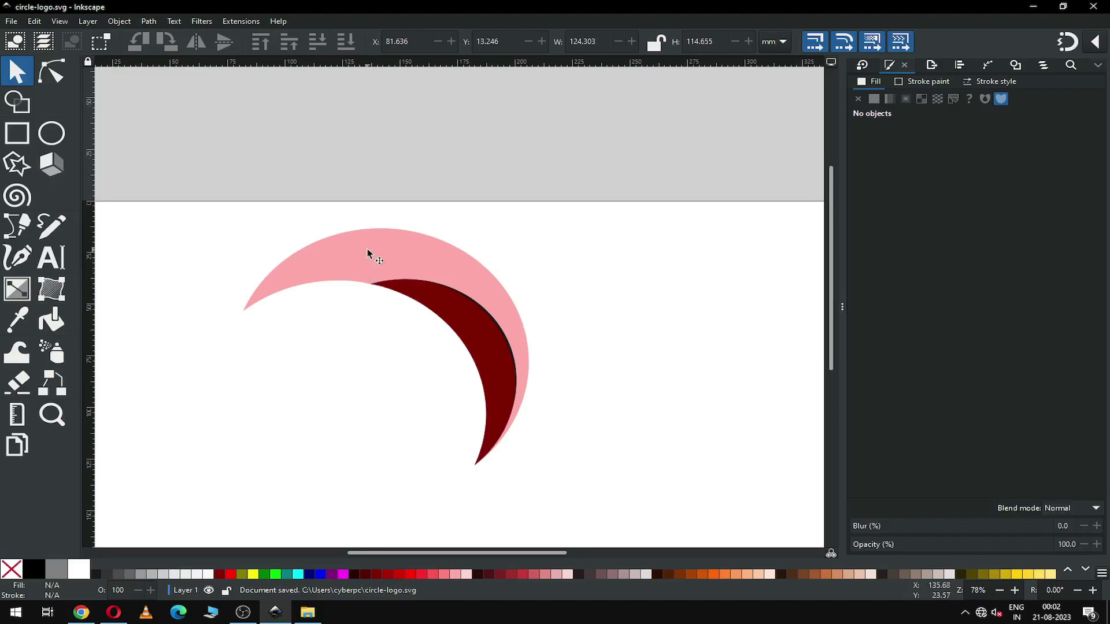
{"action": "left_click", "coordinate": [373, 252]}
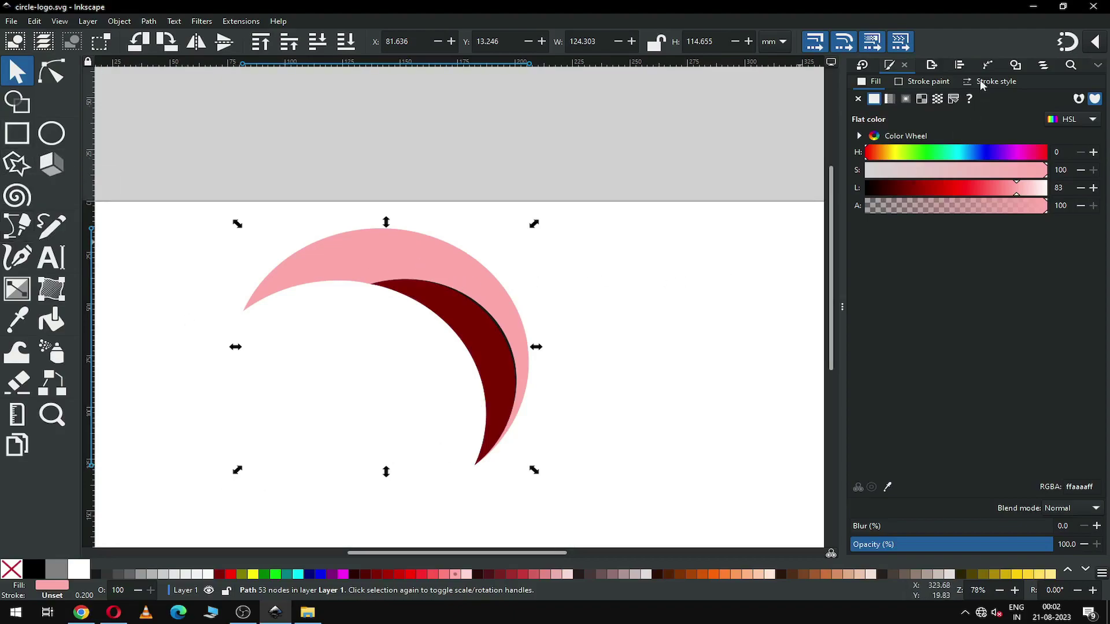
- Give the large crescent a linear gradient from light grey at upper left to pink at lower right
{"action": "left_click", "coordinate": [891, 98]}
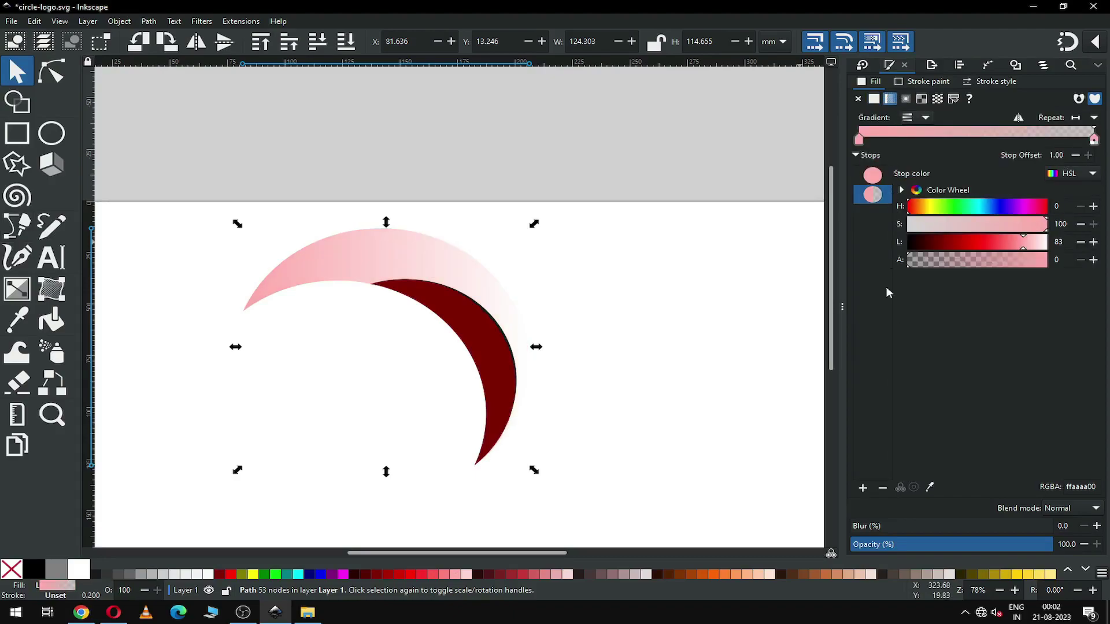
{"action": "left_click", "coordinate": [16, 288]}
{"action": "left_click_drag", "start_coordinate": [243, 347], "coordinate": [301, 258]}
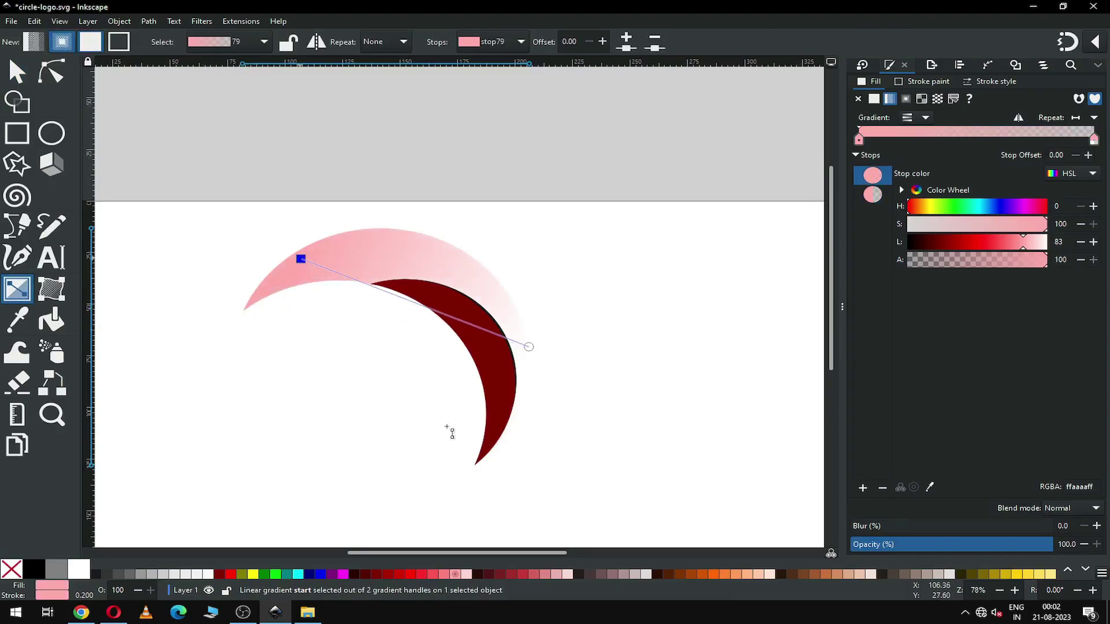
{"action": "left_click", "coordinate": [162, 574]}
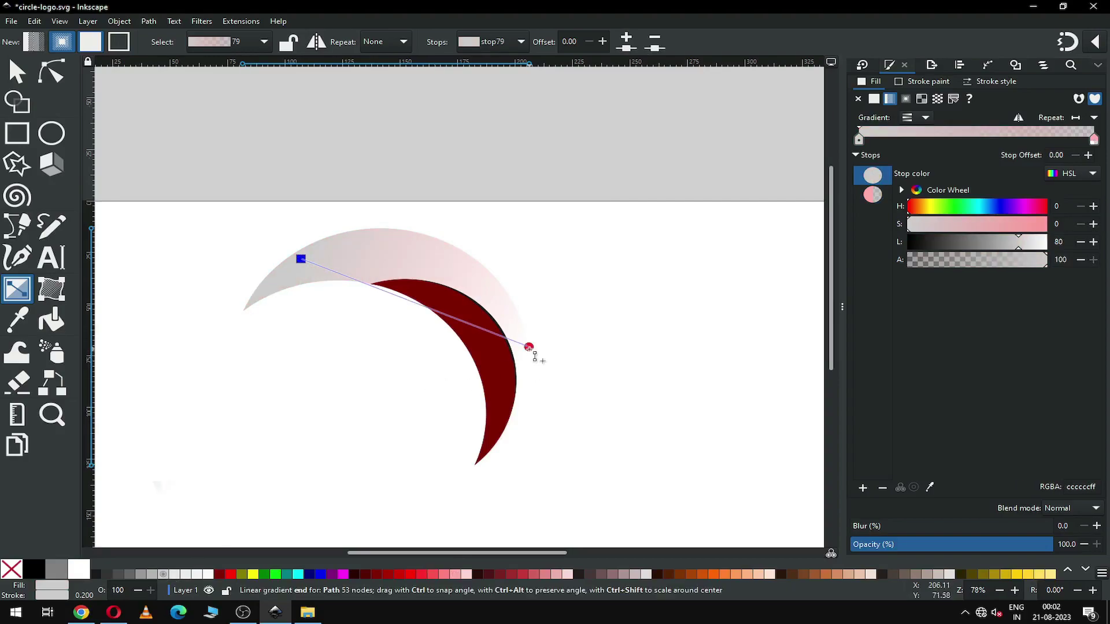
{"action": "left_click", "coordinate": [529, 347]}
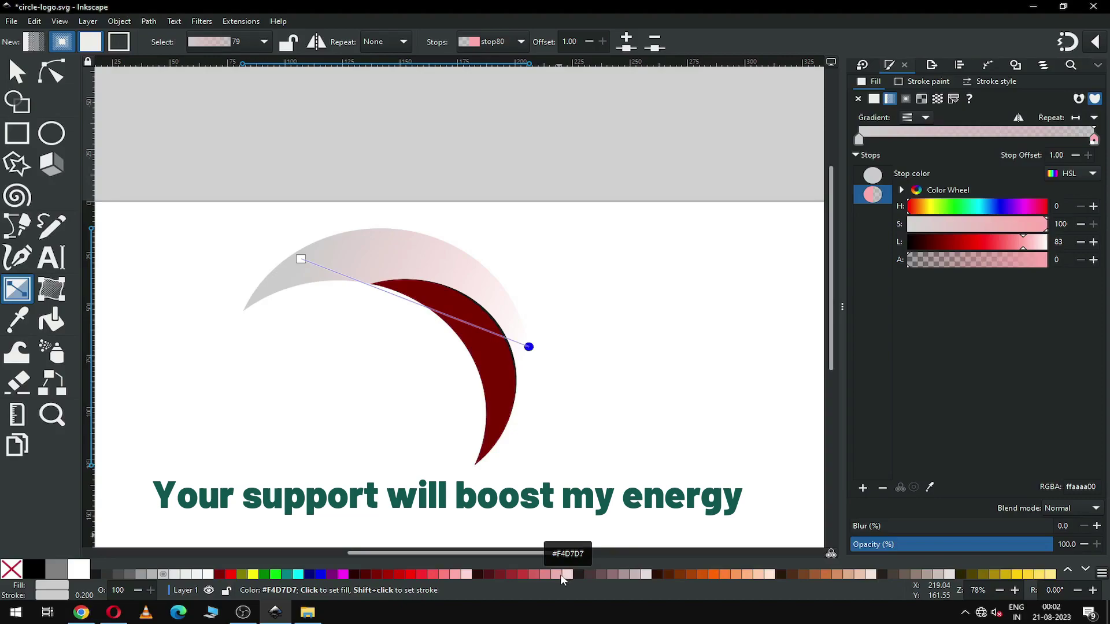
{"action": "left_click", "coordinate": [558, 574]}
{"action": "left_click_drag", "start_coordinate": [530, 346], "coordinate": [522, 411]}
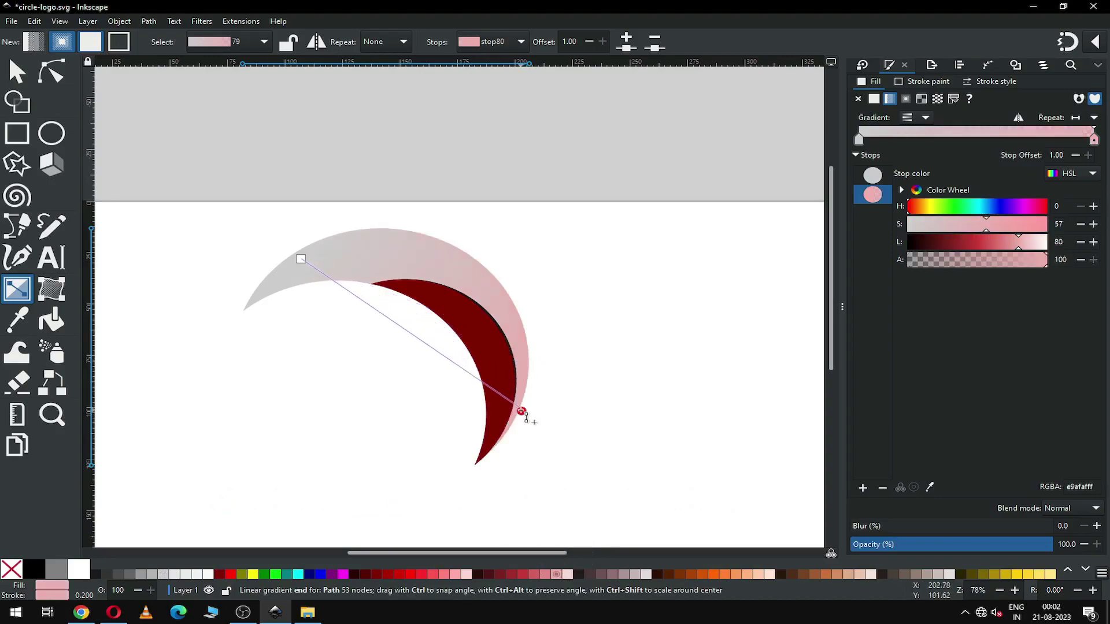
- Add a light pink middle stop to the crescent's gradient
{"action": "double_click", "coordinate": [457, 367]}
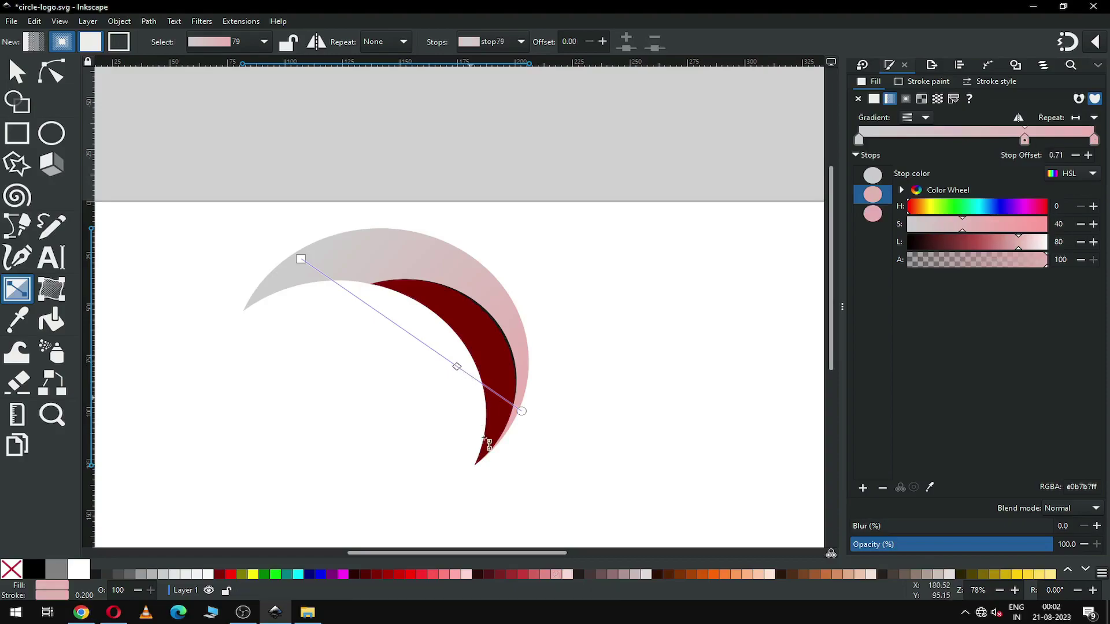
{"action": "left_click", "coordinate": [569, 574]}
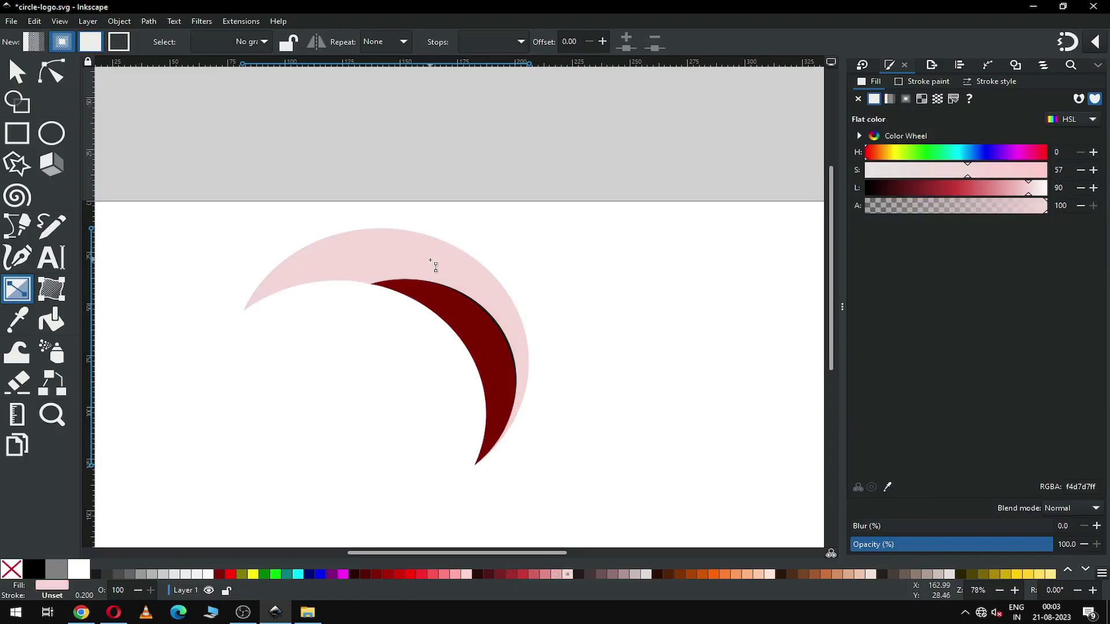
{"action": "key", "text": "ctrl+z"}
{"action": "left_click", "coordinate": [456, 367]}
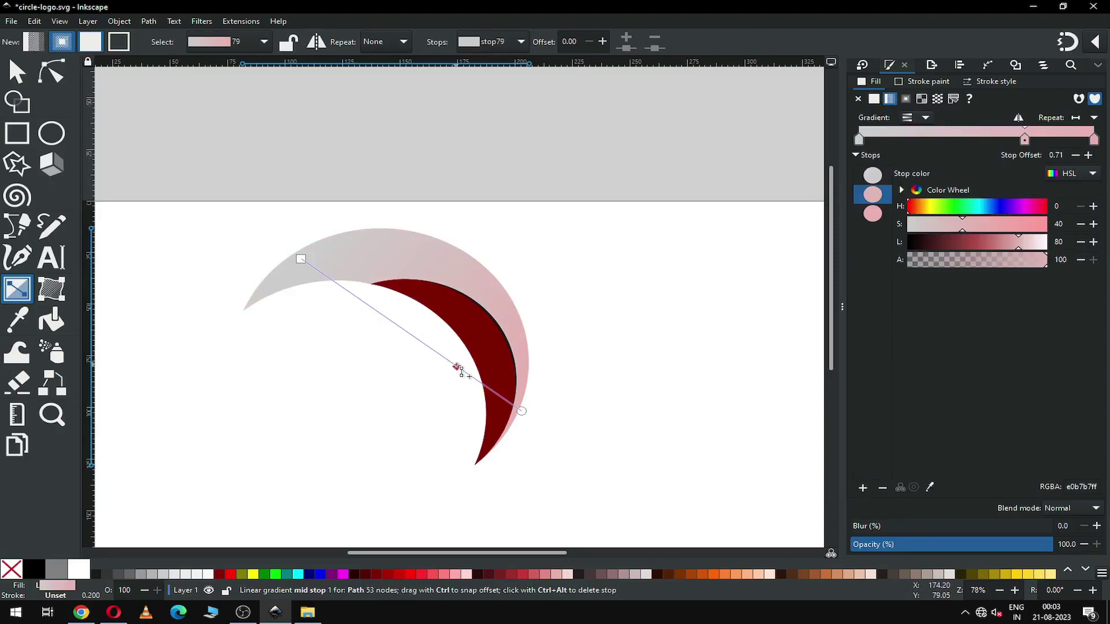
{"action": "left_click", "coordinate": [569, 574]}
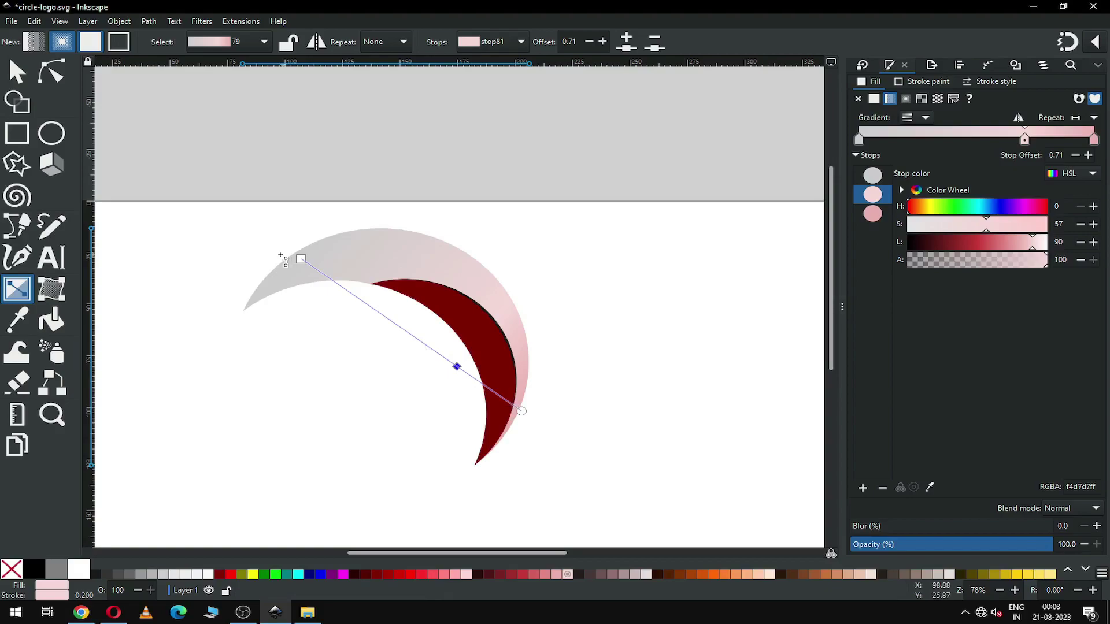
- Add a stop near the gradient start and darken the first grey stop
{"action": "left_click", "coordinate": [17, 70]}
{"action": "left_click", "coordinate": [864, 139]}
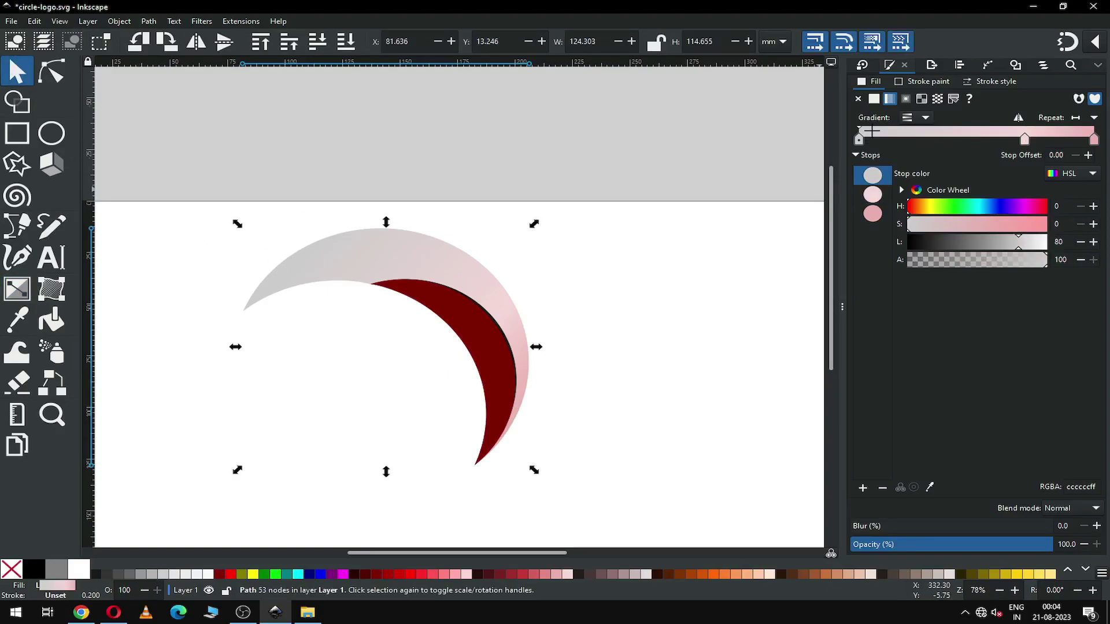
{"action": "double_click", "coordinate": [871, 132]}
{"action": "left_click", "coordinate": [858, 140]}
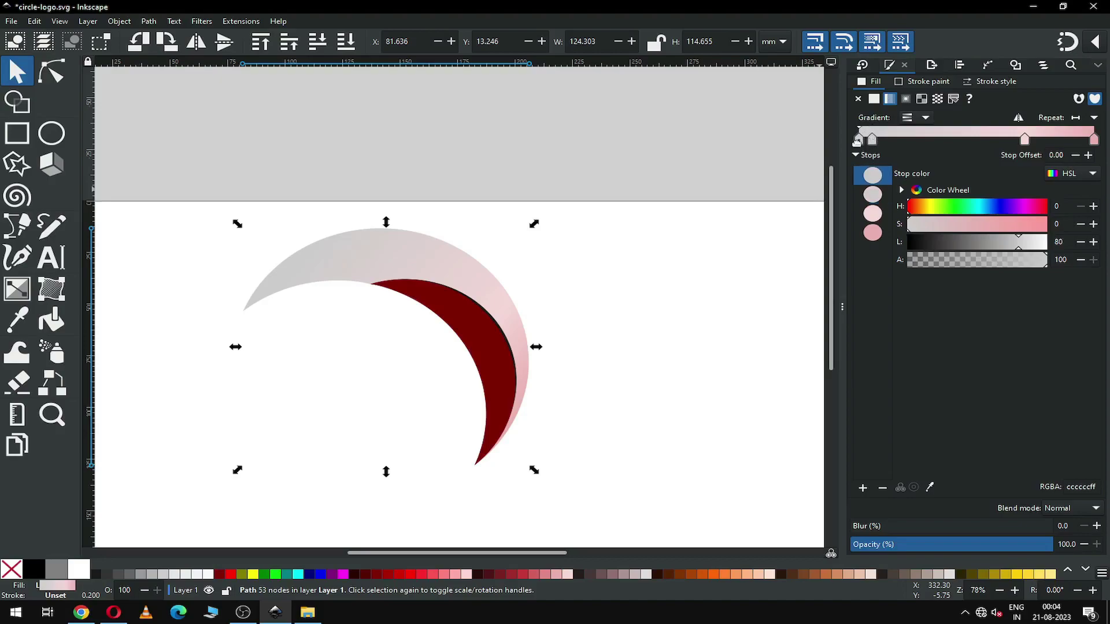
{"action": "left_click_drag", "start_coordinate": [1006, 247], "coordinate": [996, 247]}
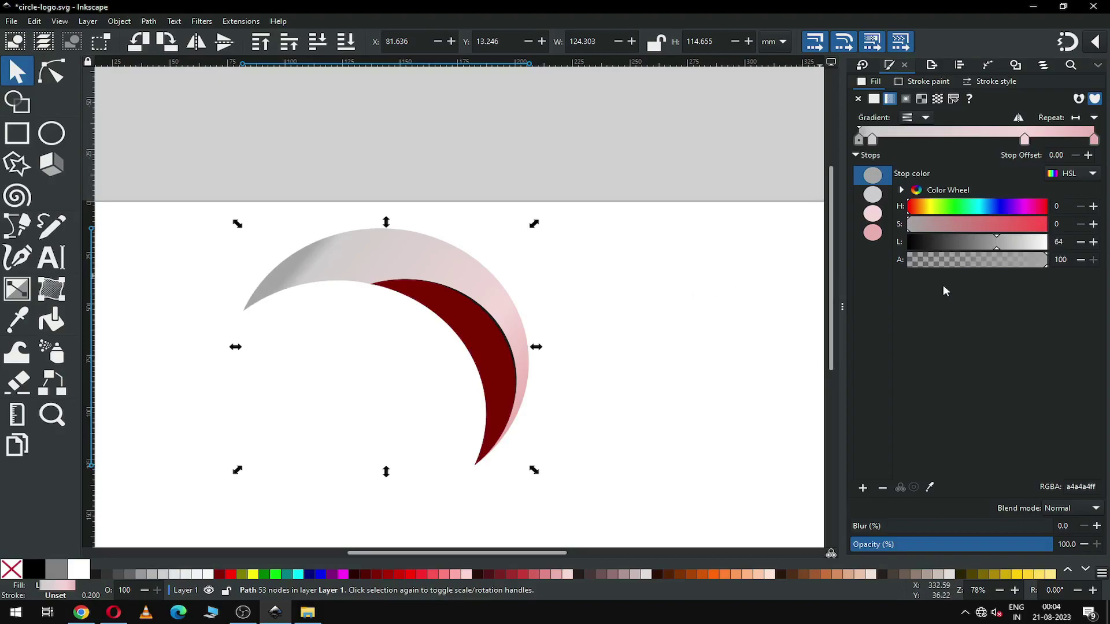
{"action": "left_click", "coordinate": [1003, 246]}
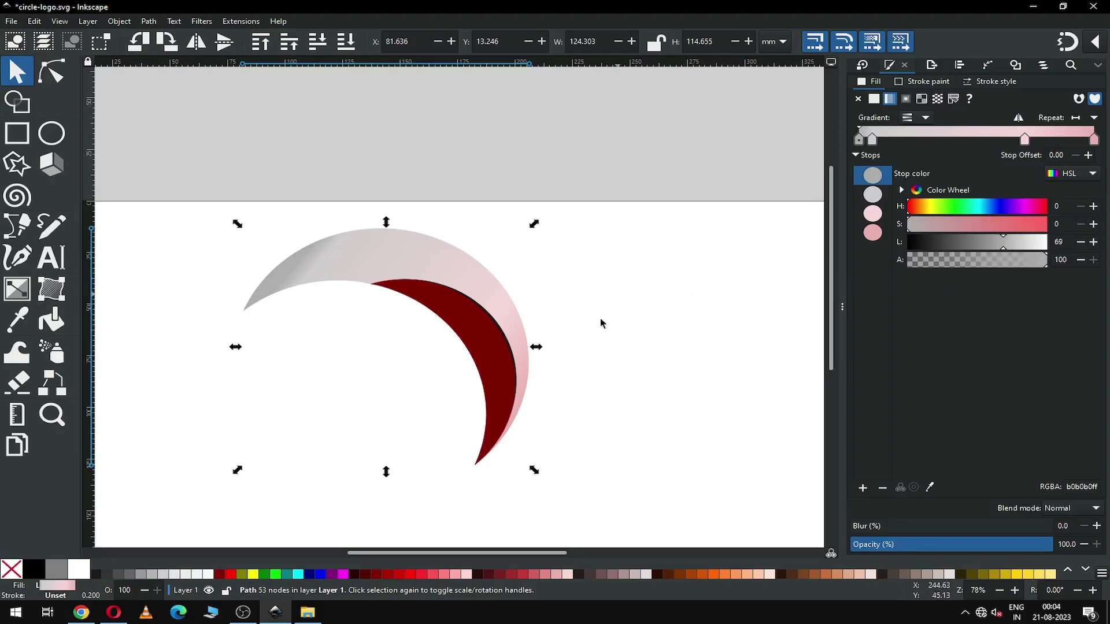
- Add a stop near the gradient end and make the end stop a deeper, more saturated pink
{"action": "double_click", "coordinate": [1079, 134]}
{"action": "left_click", "coordinate": [1094, 140]}
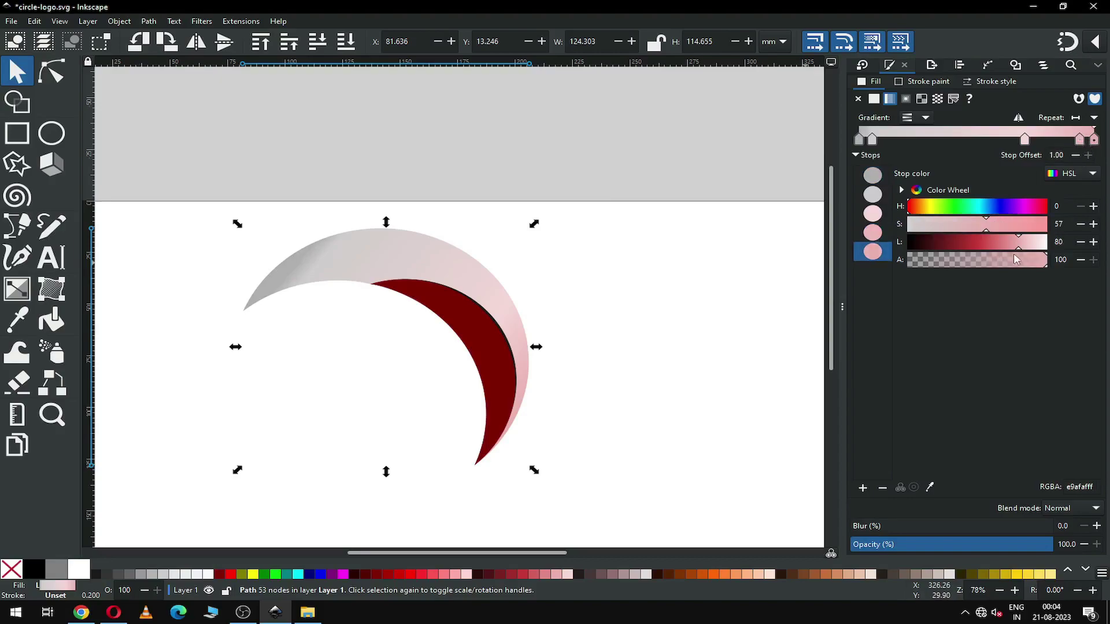
{"action": "left_click_drag", "start_coordinate": [1013, 247], "coordinate": [975, 226]}
{"action": "left_click", "coordinate": [1006, 227]}
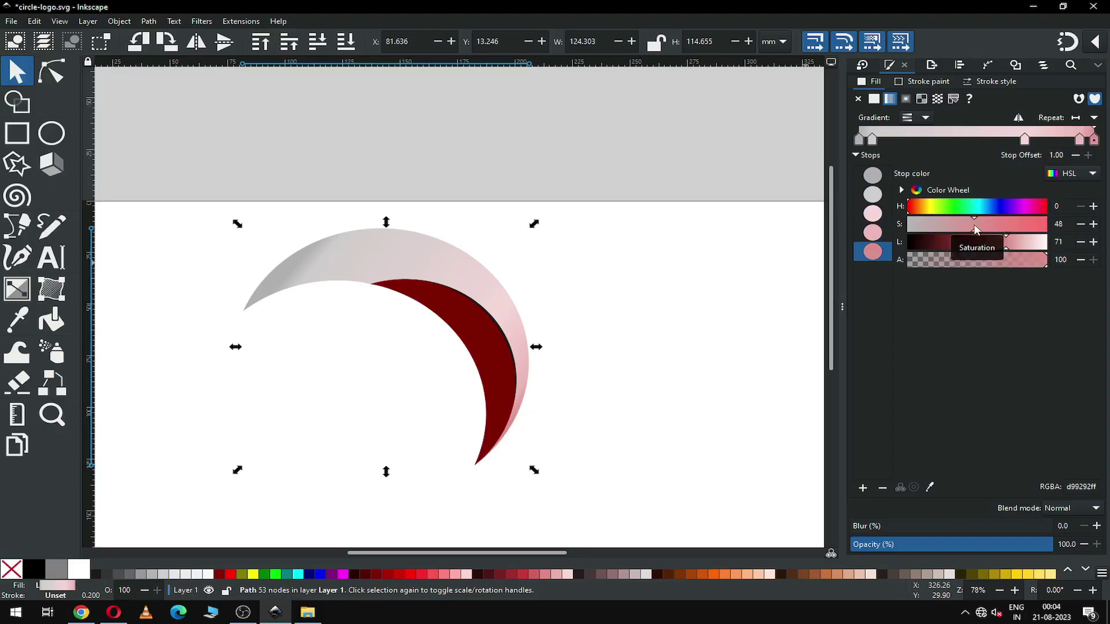
{"action": "left_click", "coordinate": [993, 247]}
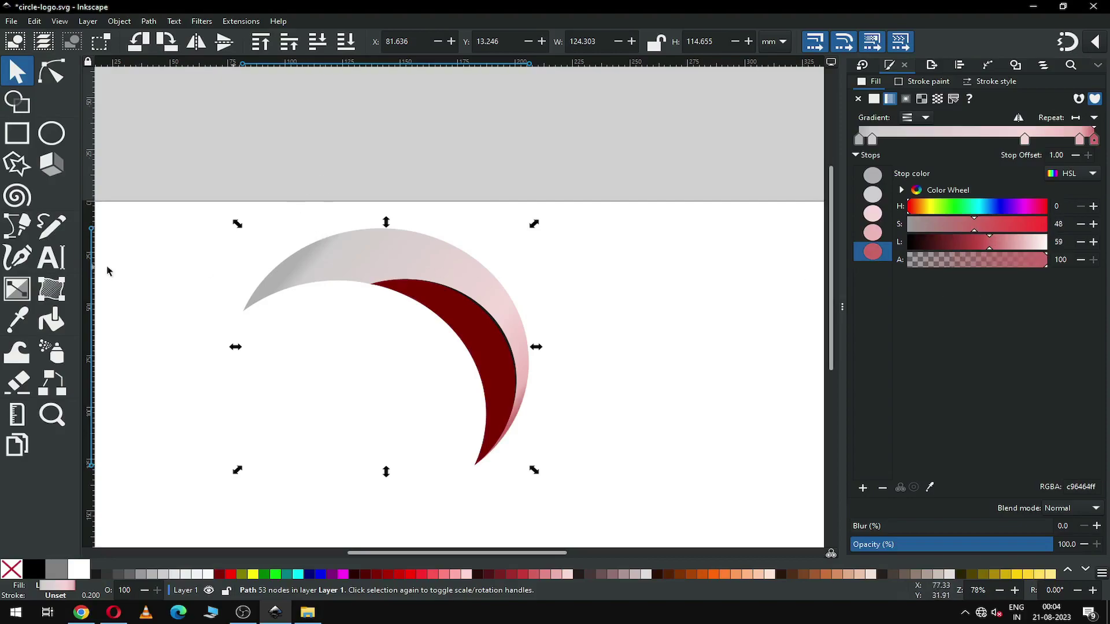
- Shift the gradient start toward the crescent's left tip and save the drawing
{"action": "left_click", "coordinate": [17, 289]}
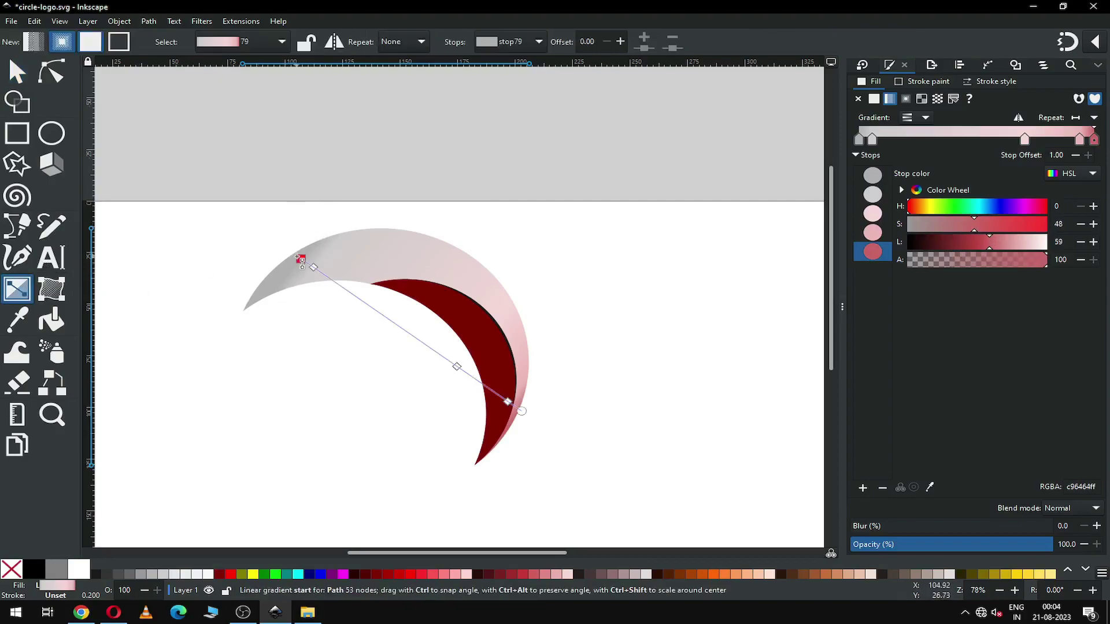
{"action": "mouse_move", "coordinate": [300, 260]}
{"action": "left_mouse_down"}
{"action": "mouse_move", "coordinate": [266, 259]}
{"action": "mouse_move", "coordinate": [301, 276]}
{"action": "left_mouse_up"}
{"action": "left_click", "coordinate": [279, 264]}
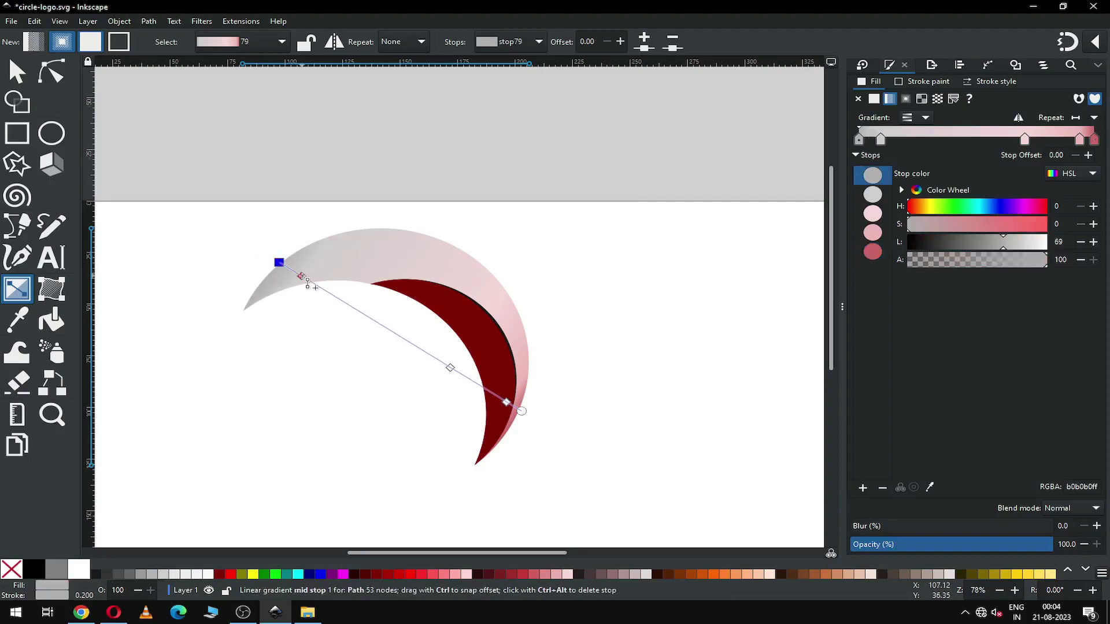
{"action": "left_click", "coordinate": [301, 277]}
{"action": "left_click", "coordinate": [19, 74]}
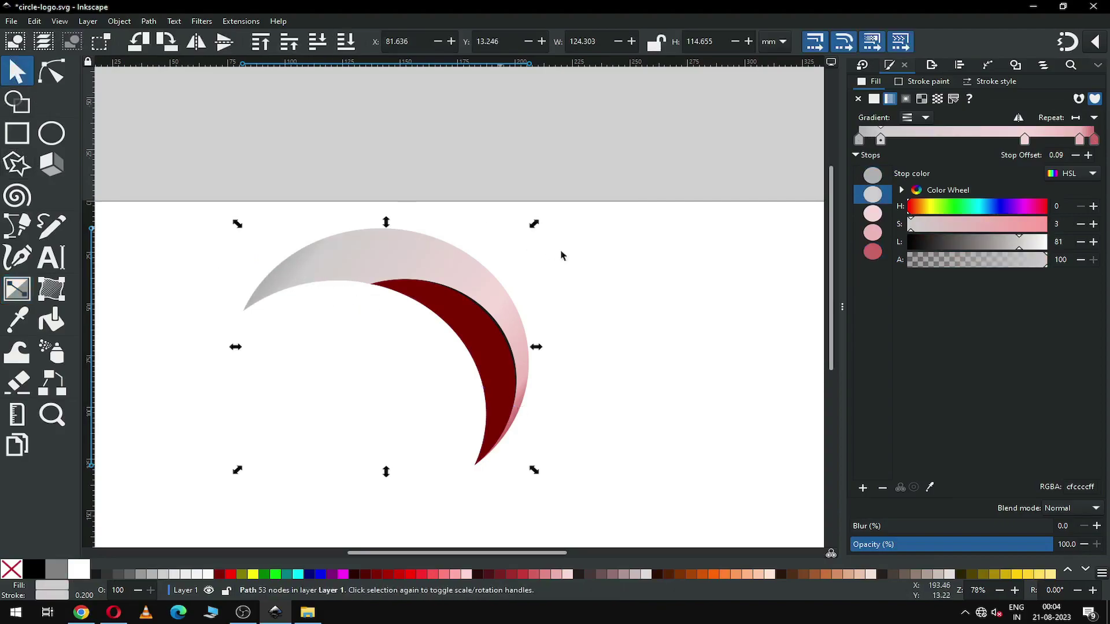
{"action": "left_click", "coordinate": [620, 259]}
{"action": "key", "text": "ctrl+s"}
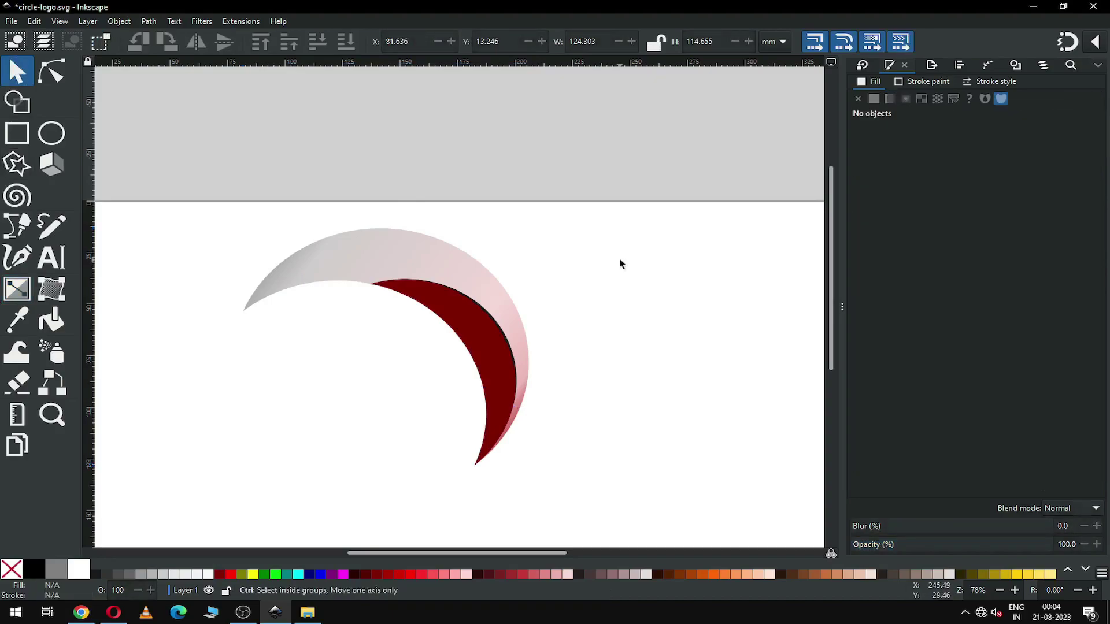
- Fill the dark red inner crescent with the existing pink gradient 79
{"action": "left_click", "coordinate": [481, 332]}
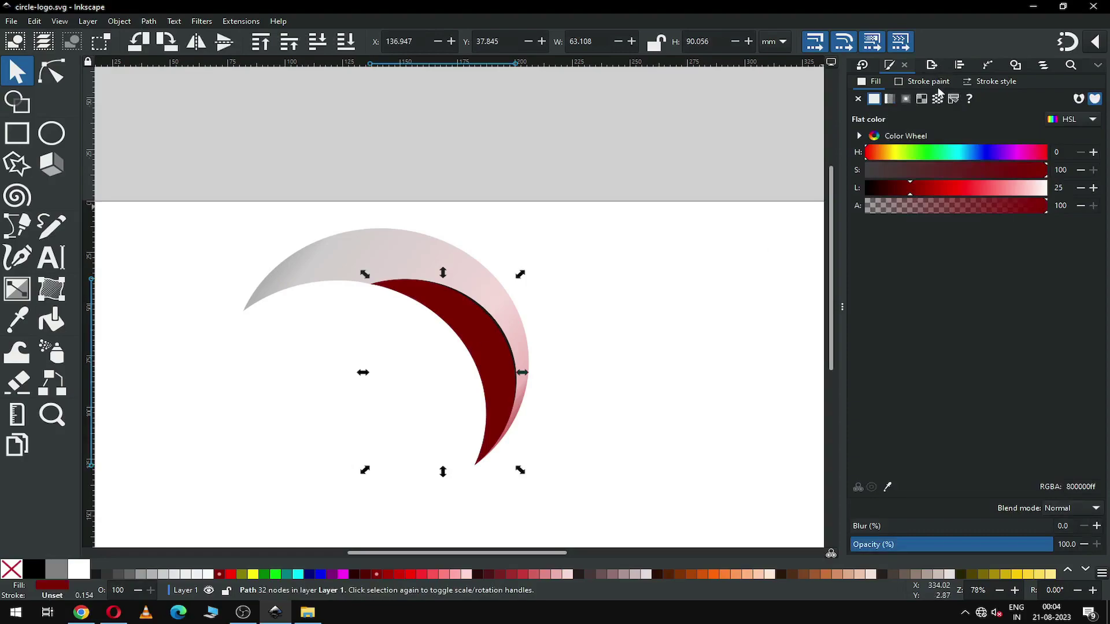
{"action": "left_click", "coordinate": [891, 99]}
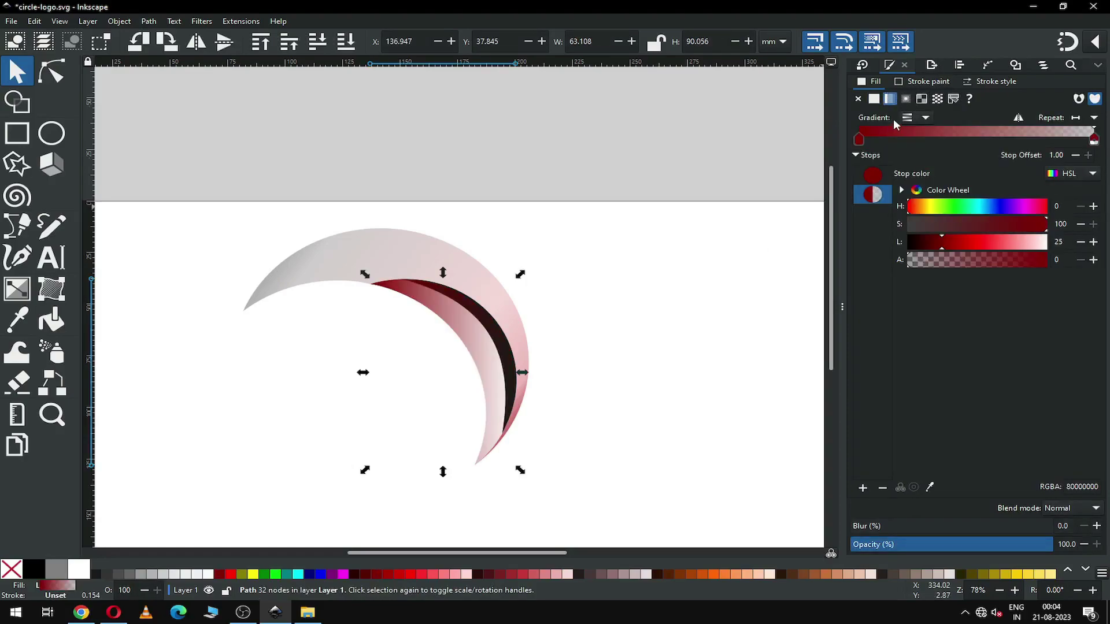
{"action": "left_click", "coordinate": [915, 119]}
{"action": "left_click", "coordinate": [903, 169]}
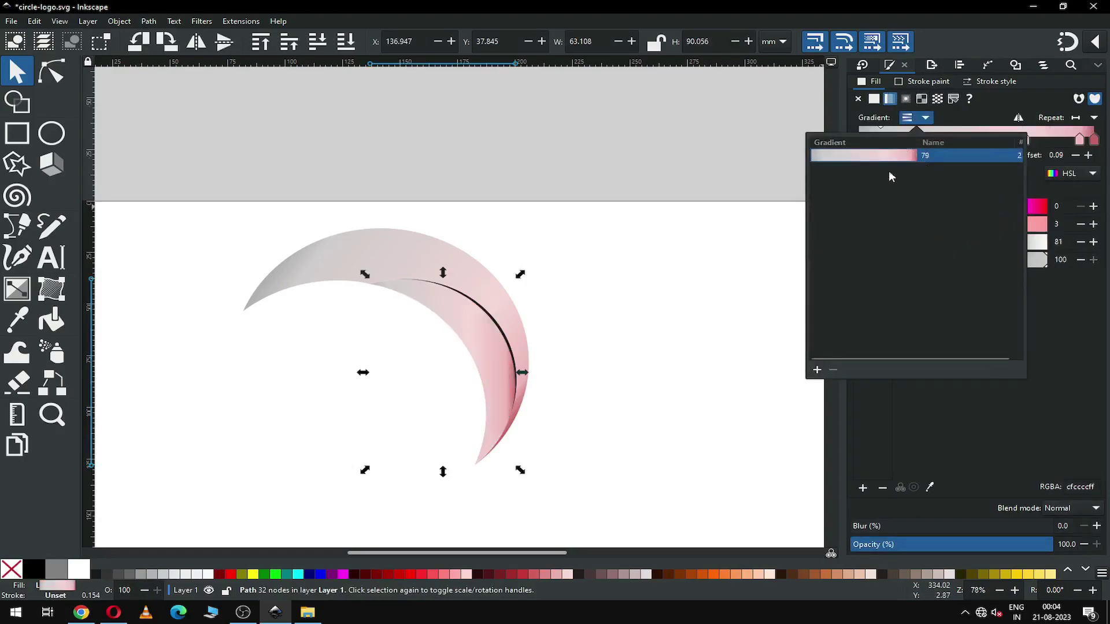
{"action": "left_click", "coordinate": [595, 332]}
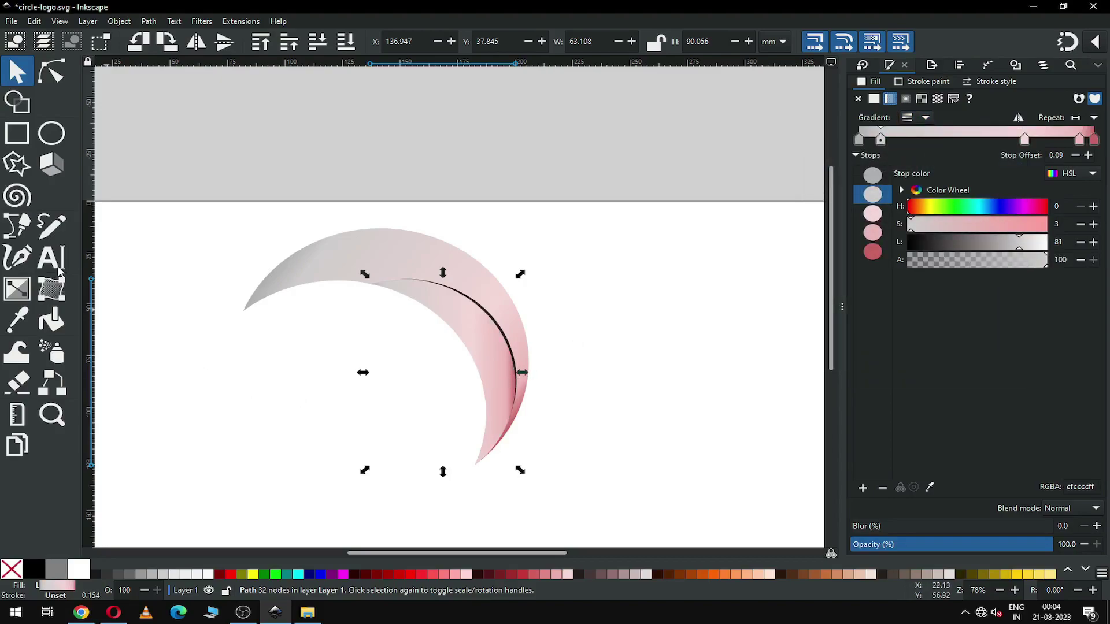
- Angle the inner crescent's gradient from its top to its lower tip and lighten the middle stop
{"action": "left_click", "coordinate": [17, 289]}
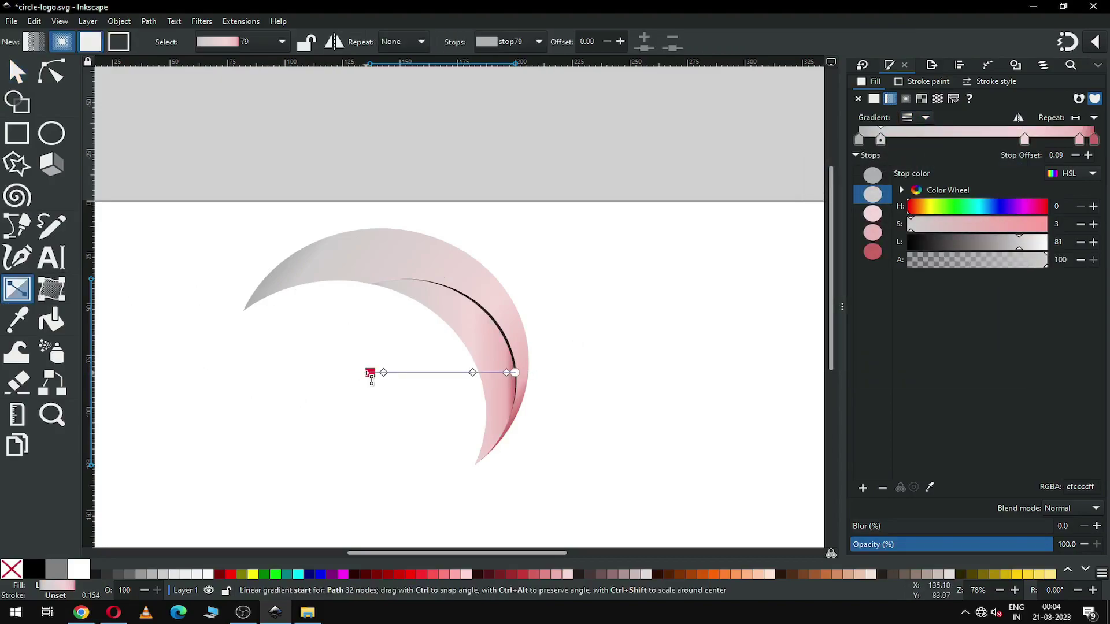
{"action": "left_click_drag", "start_coordinate": [371, 372], "coordinate": [376, 259]}
{"action": "left_click_drag", "start_coordinate": [526, 372], "coordinate": [507, 444]}
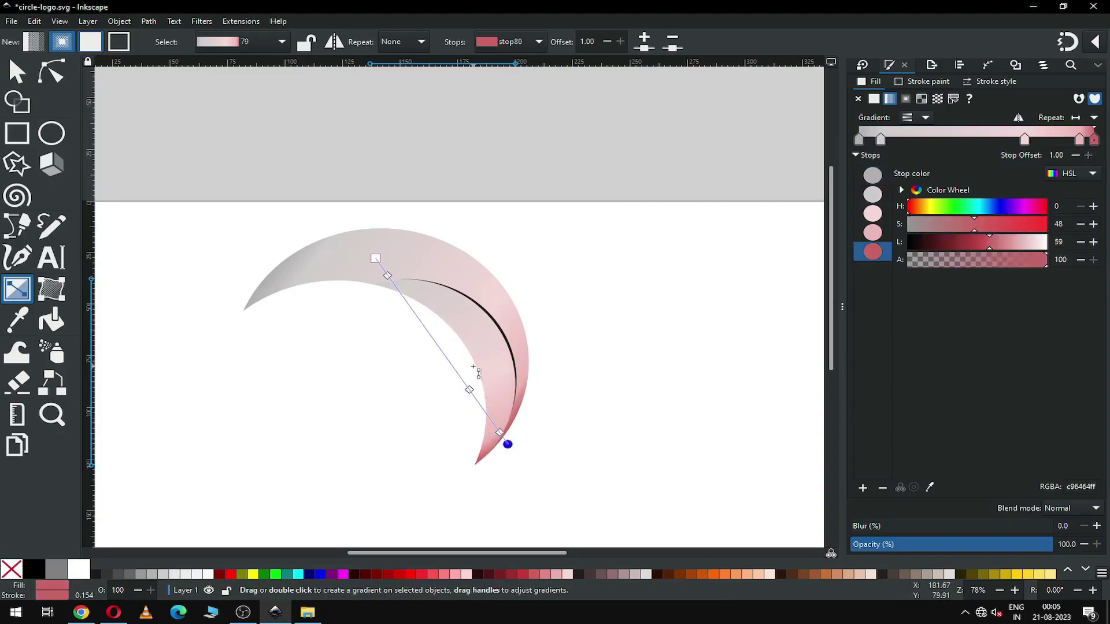
{"action": "mouse_move", "coordinate": [376, 258]}
{"action": "left_mouse_down"}
{"action": "mouse_move", "coordinate": [354, 233]}
{"action": "mouse_move", "coordinate": [362, 242]}
{"action": "left_mouse_up"}
{"action": "left_click", "coordinate": [376, 260]}
{"action": "left_click_drag", "start_coordinate": [1028, 247], "coordinate": [1034, 247]}
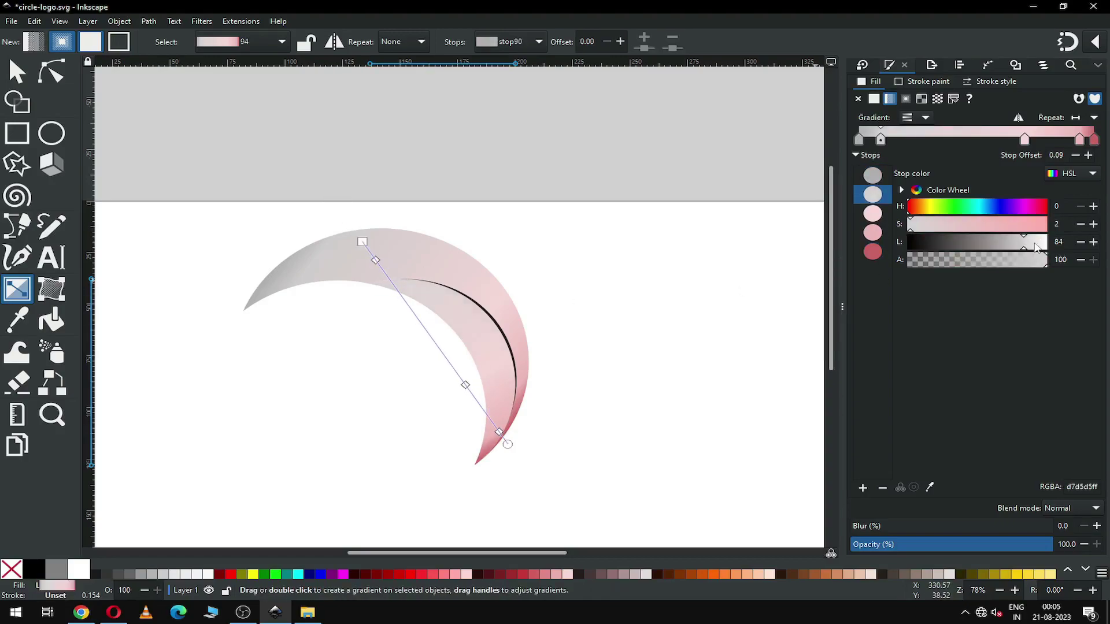
{"action": "left_click", "coordinate": [14, 75]}
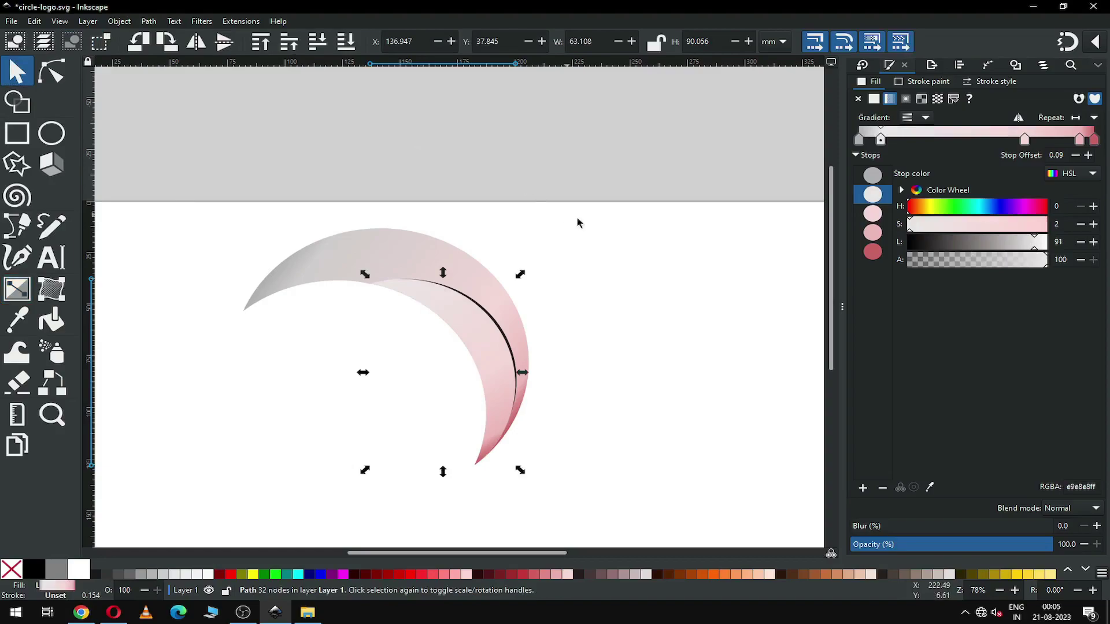
{"action": "left_click", "coordinate": [577, 217]}
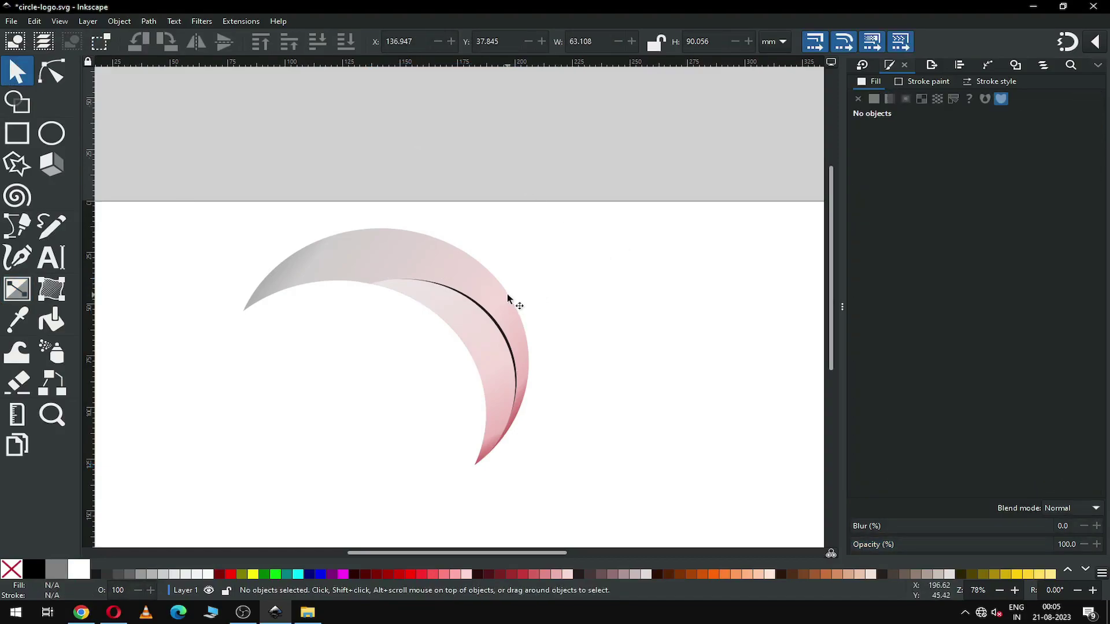
- Blur the thin black arc by 22.3 and lower its opacity to 24.3
{"action": "key", "text": "z"}
{"action": "left_click_drag", "start_coordinate": [442, 276], "coordinate": [569, 383]}
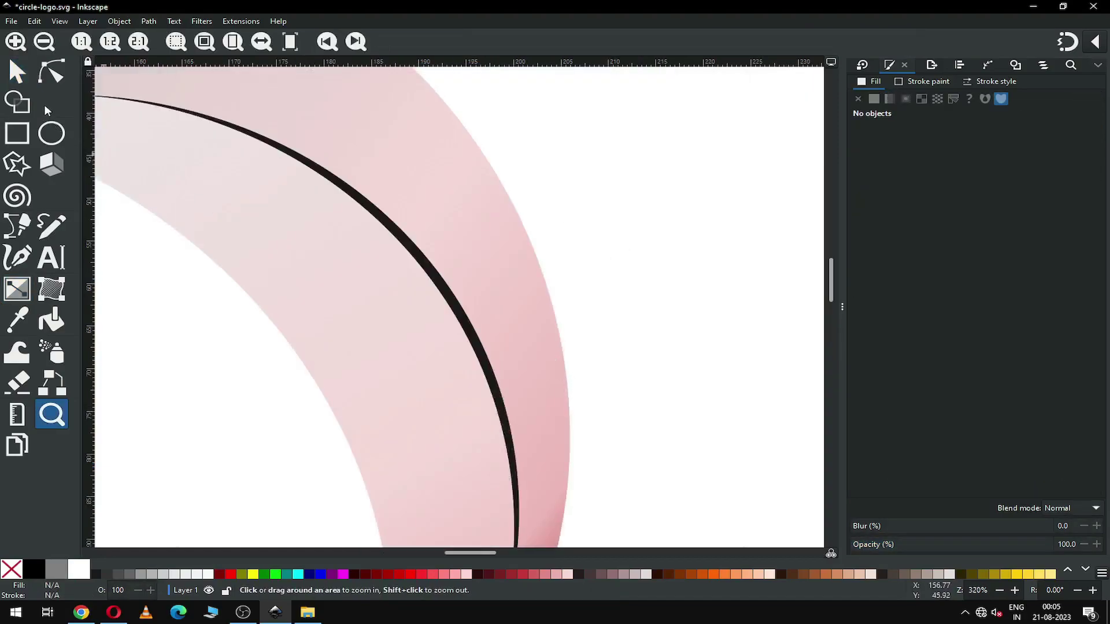
{"action": "left_click", "coordinate": [25, 84]}
{"action": "left_click", "coordinate": [414, 243]}
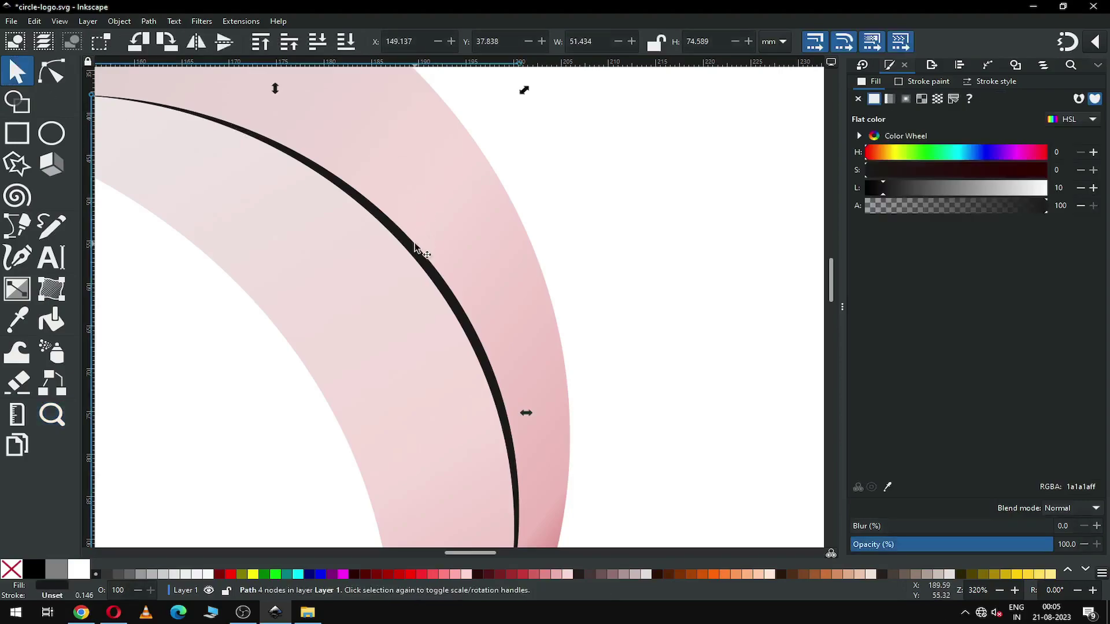
{"action": "scroll", "coordinate": [415, 250], "scroll_direction": "down", "scroll_amount": 4}
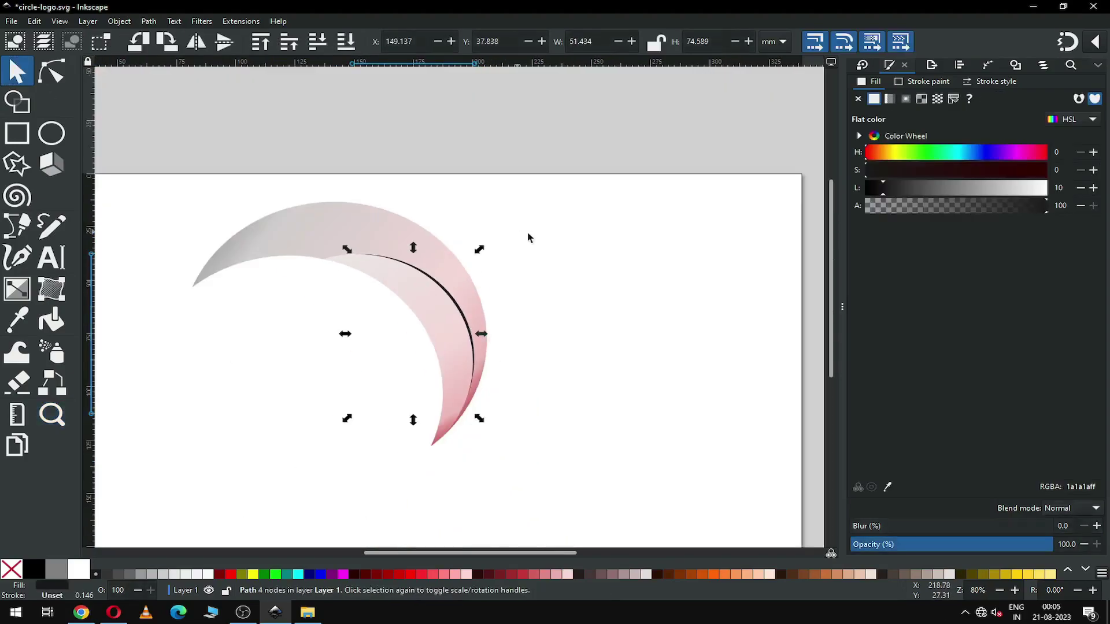
{"action": "left_click_drag", "start_coordinate": [864, 529], "coordinate": [896, 529]}
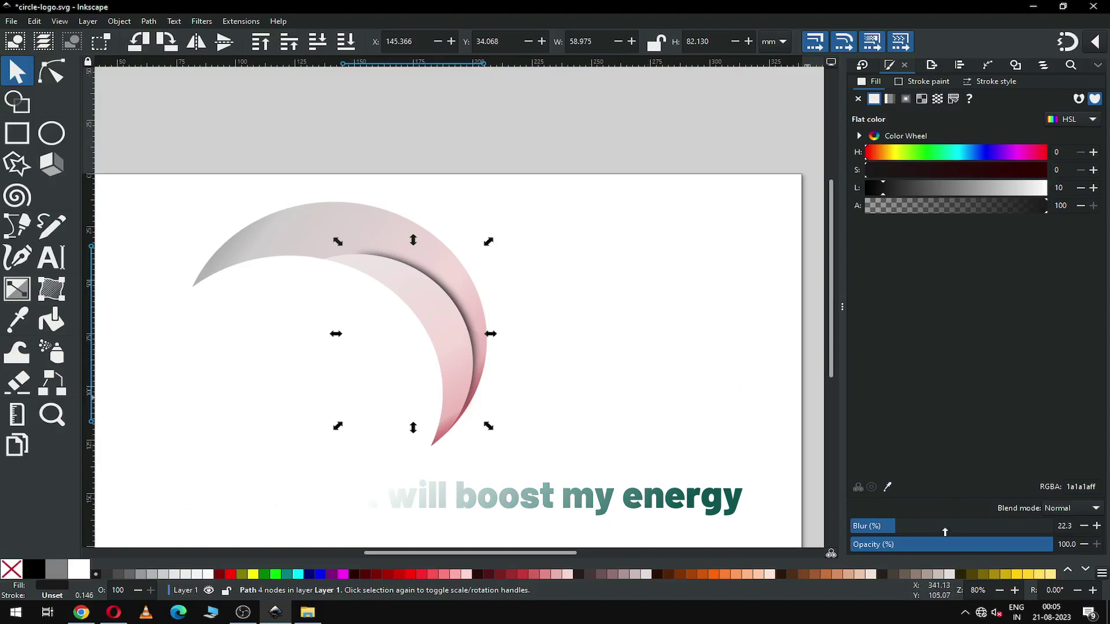
{"action": "left_click_drag", "start_coordinate": [948, 544], "coordinate": [930, 544]}
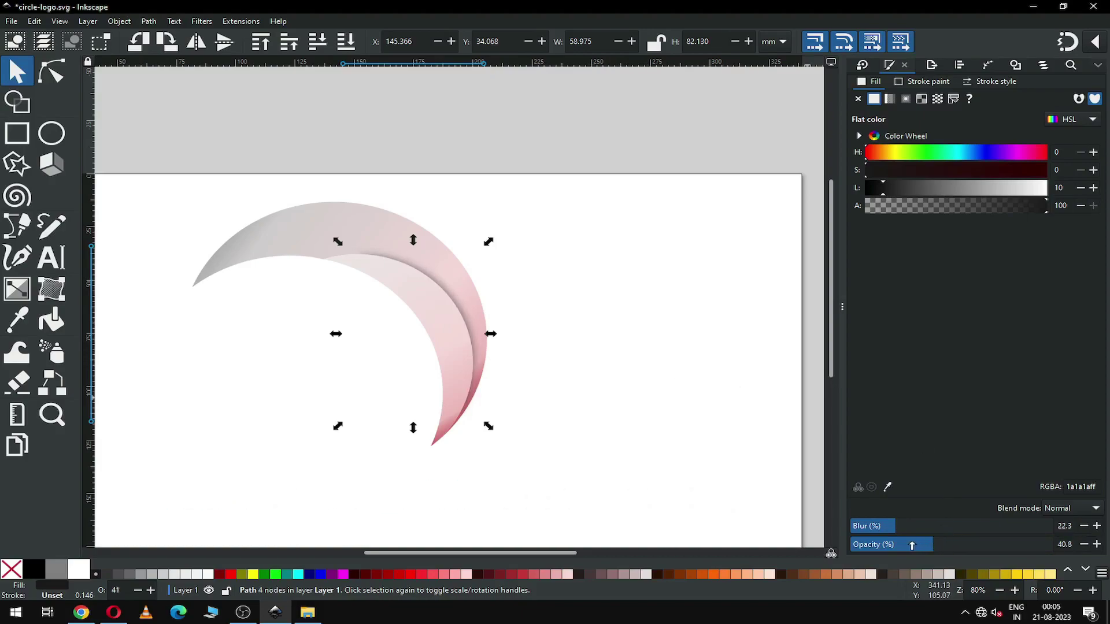
{"action": "left_click_drag", "start_coordinate": [899, 546], "coordinate": [899, 546]}
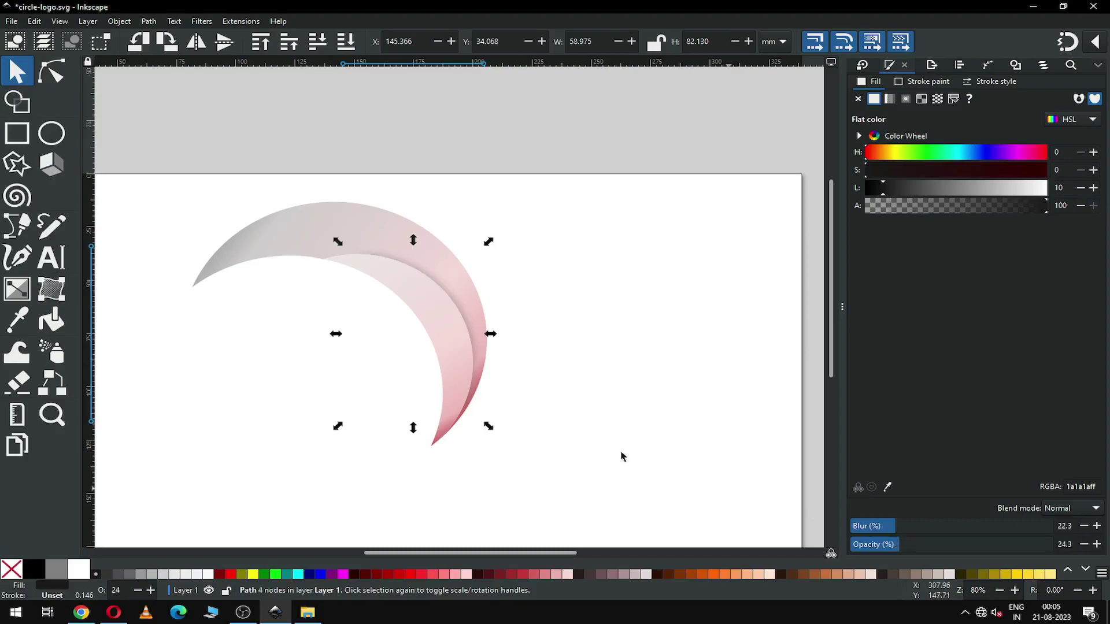
{"action": "left_click", "coordinate": [589, 310]}
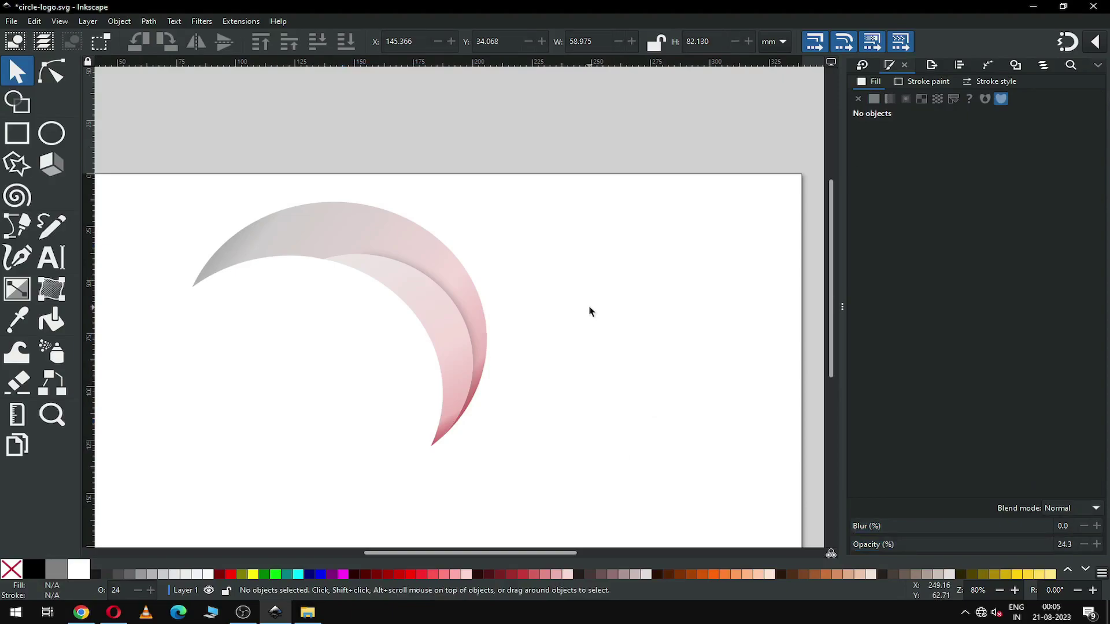
- Group the three crescent pieces, move them right and down, and duplicate the group
{"action": "left_click_drag", "start_coordinate": [161, 173], "coordinate": [559, 519]}
{"action": "left_click_drag", "start_coordinate": [414, 281], "coordinate": [504, 294]}
{"action": "right_click", "coordinate": [504, 293]}
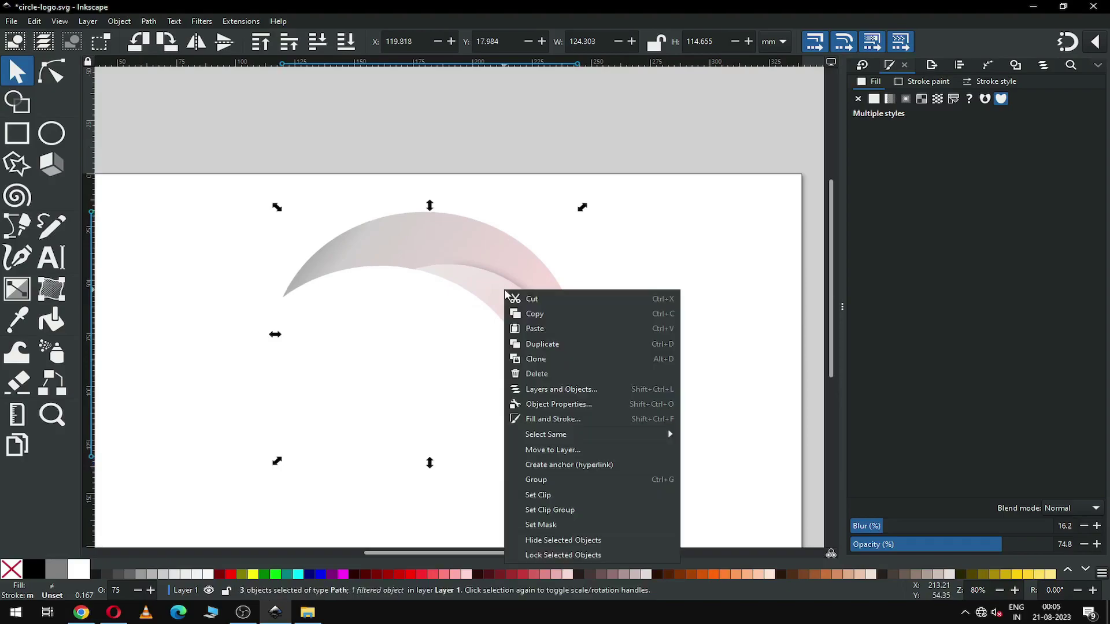
{"action": "left_click", "coordinate": [538, 479]}
{"action": "right_click", "coordinate": [509, 284]}
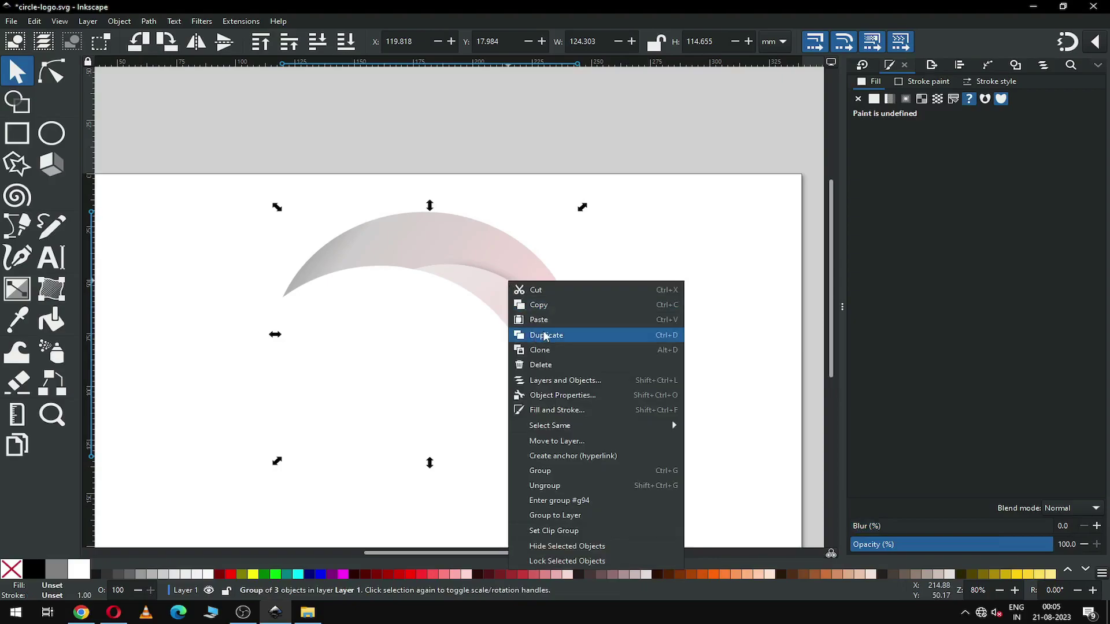
{"action": "left_click", "coordinate": [537, 333]}
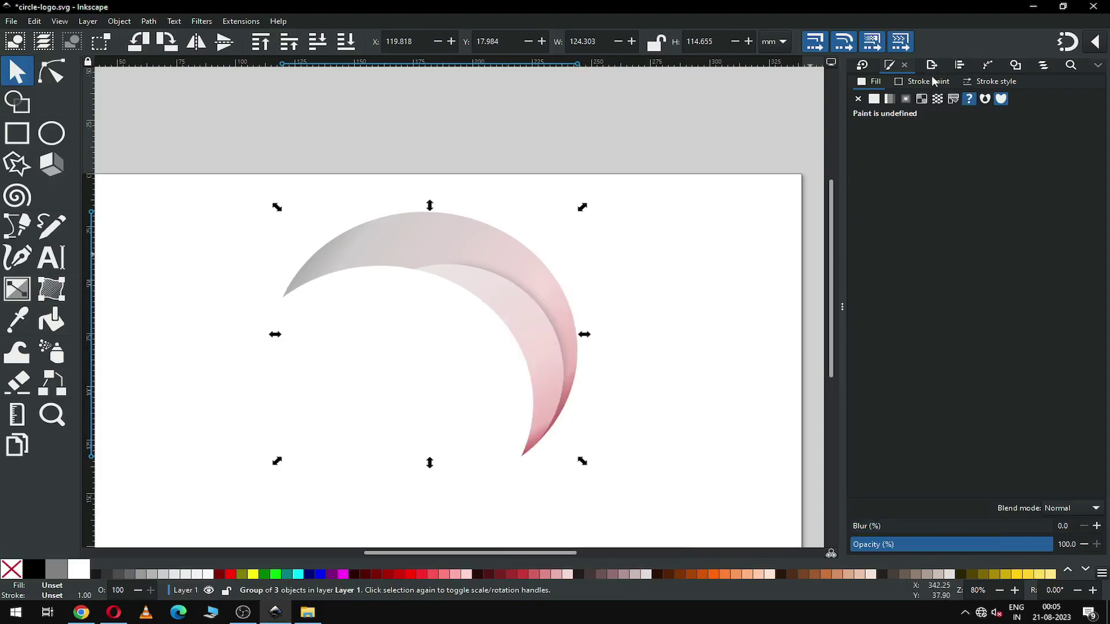
- Rotate the copy by -90 degrees and move it down-left over the original
{"action": "left_click", "coordinate": [863, 66]}
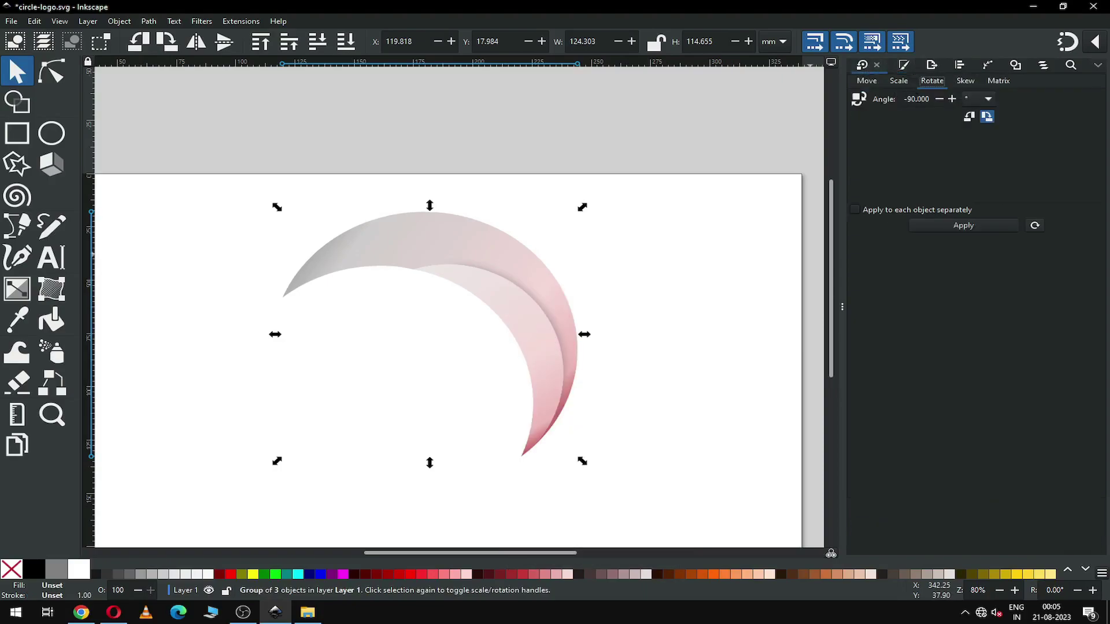
{"action": "left_click", "coordinate": [962, 225]}
{"action": "left_click_drag", "start_coordinate": [453, 262], "coordinate": [395, 307]}
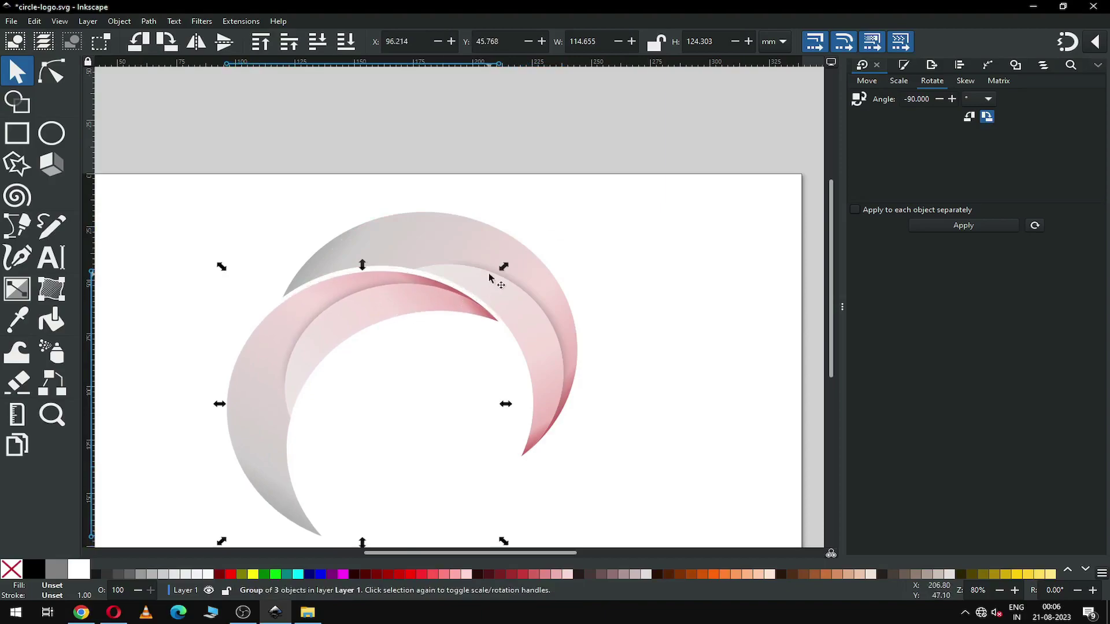
{"action": "left_click", "coordinate": [1095, 44]}
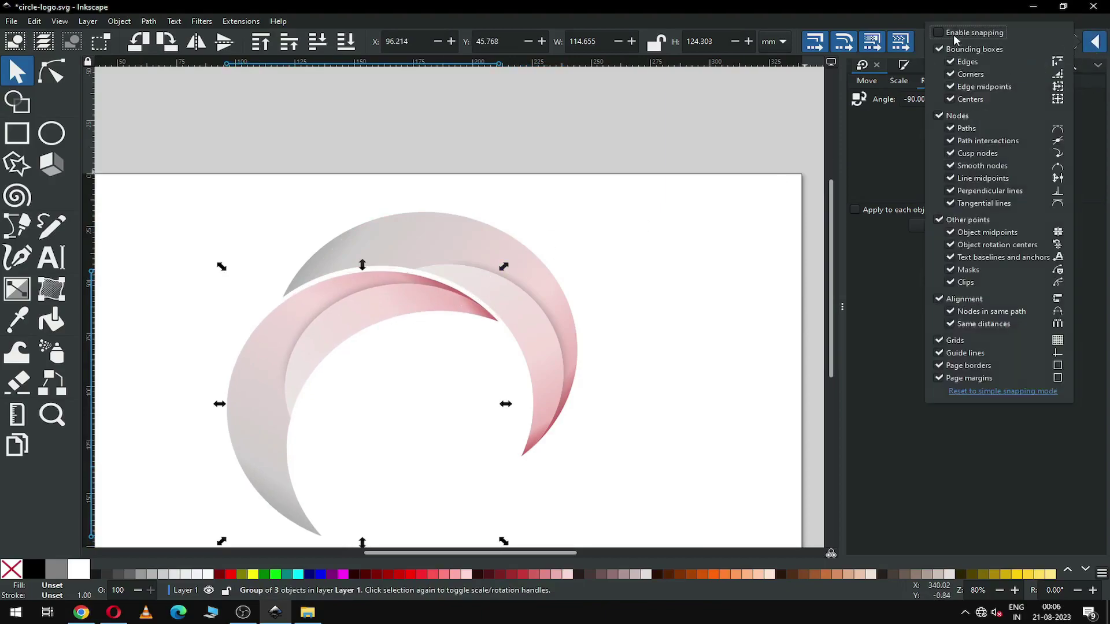
{"action": "left_click", "coordinate": [557, 303]}
{"action": "left_click_drag", "start_coordinate": [446, 304], "coordinate": [443, 293]}
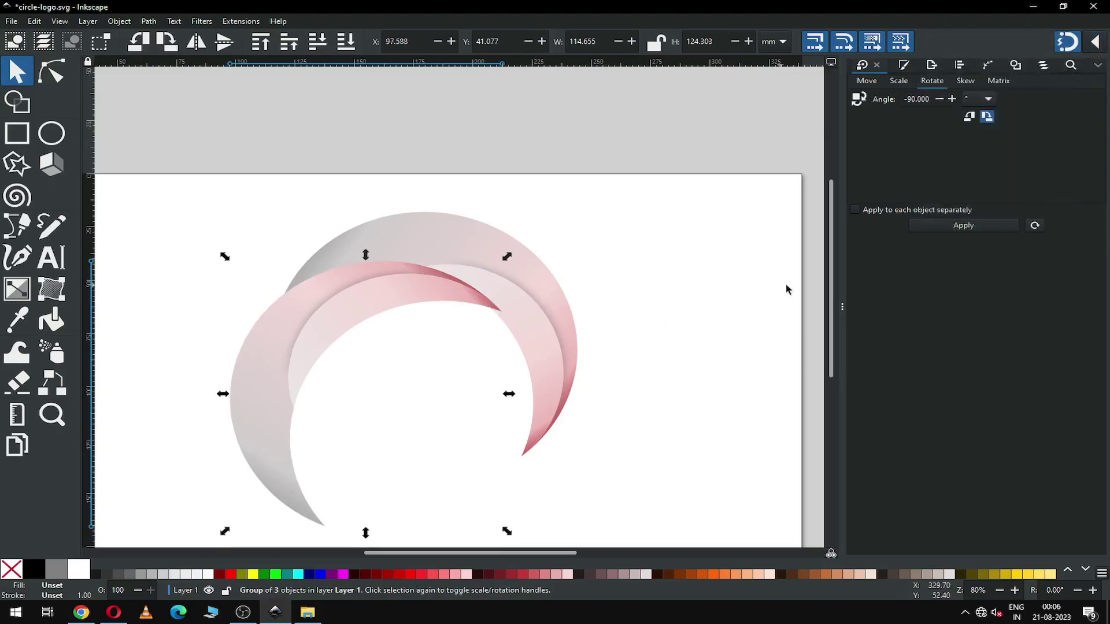
- Nudge the crescent group so its edges interlock, near X 96.211, Y 43.214 mm
{"action": "left_click_drag", "start_coordinate": [830, 269], "coordinate": [576, 289]}
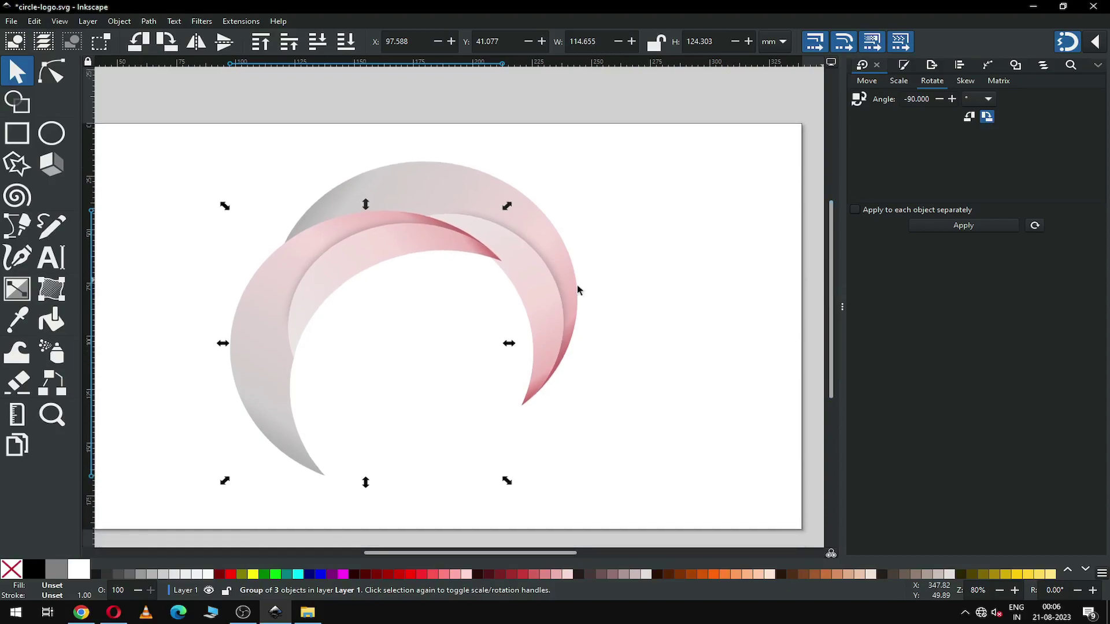
{"action": "left_click_drag", "start_coordinate": [402, 239], "coordinate": [398, 255]}
{"action": "key", "text": "z"}
{"action": "left_click_drag", "start_coordinate": [223, 204], "coordinate": [572, 302]}
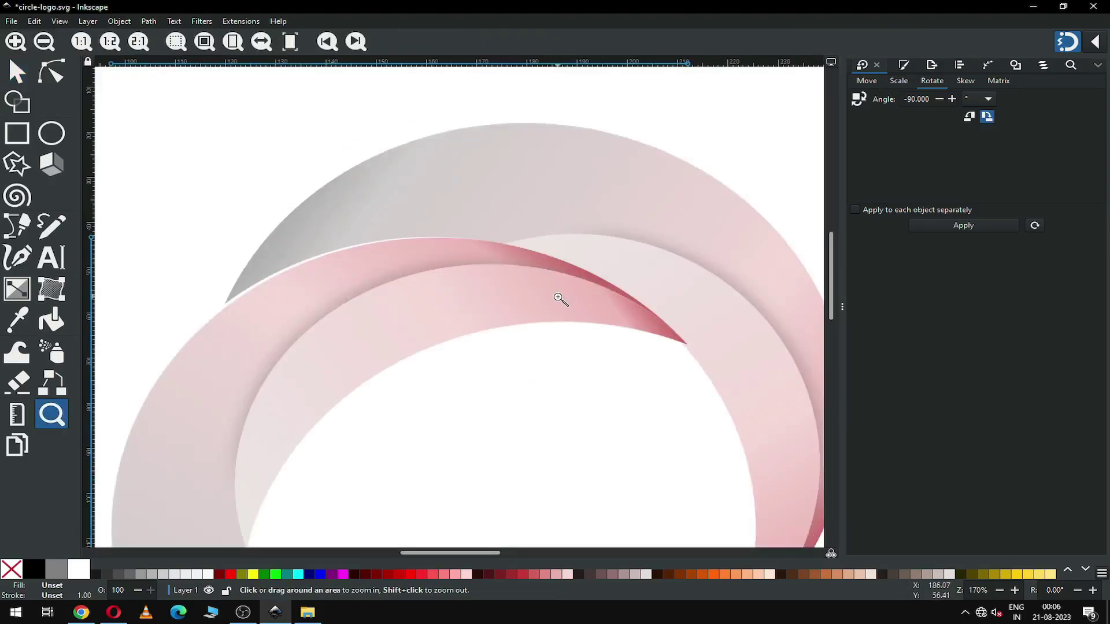
{"action": "left_click", "coordinate": [17, 80]}
{"action": "left_click_drag", "start_coordinate": [453, 251], "coordinate": [449, 255]}
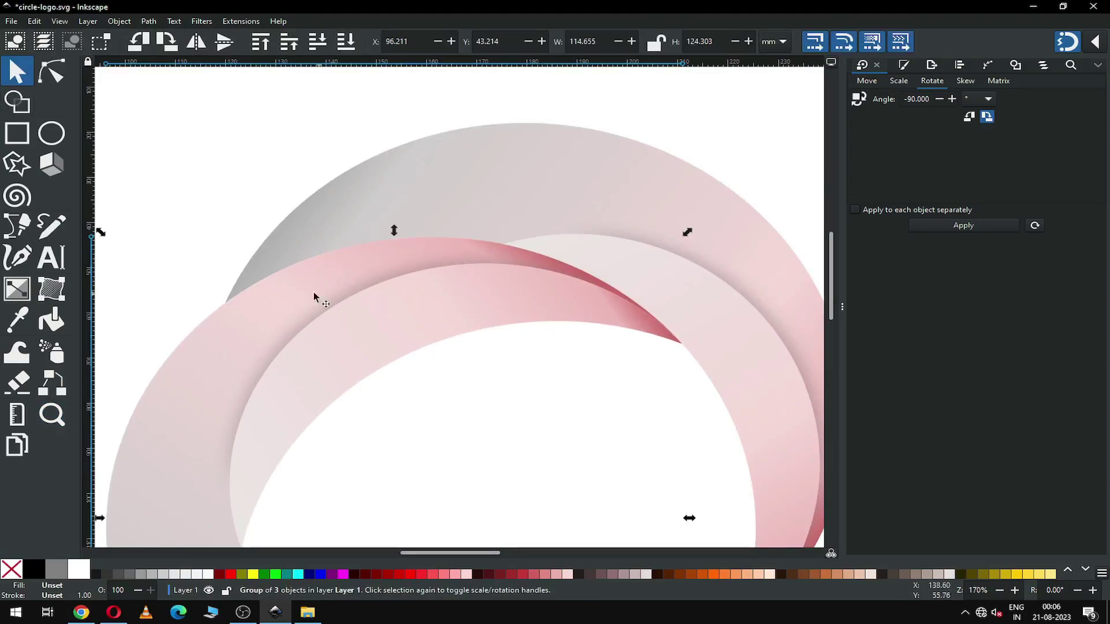
{"action": "scroll", "coordinate": [642, 363], "scroll_direction": "down", "scroll_amount": 3}
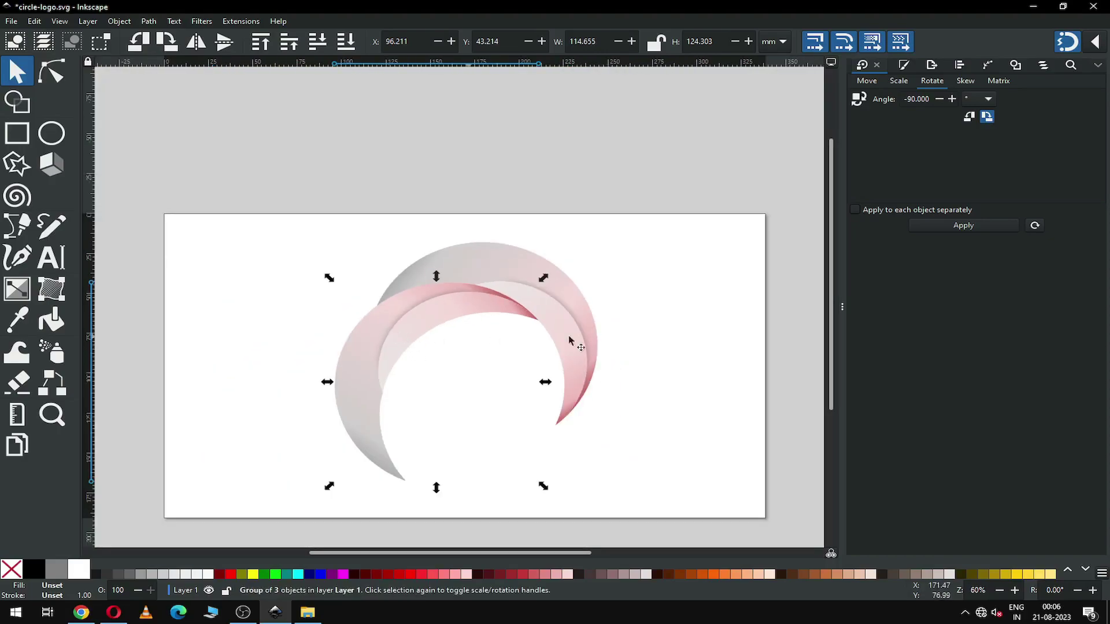
- Duplicate the crescent group, rotate the copy -90 degrees, and place it down-right in the ring
{"action": "left_click", "coordinate": [408, 361]}
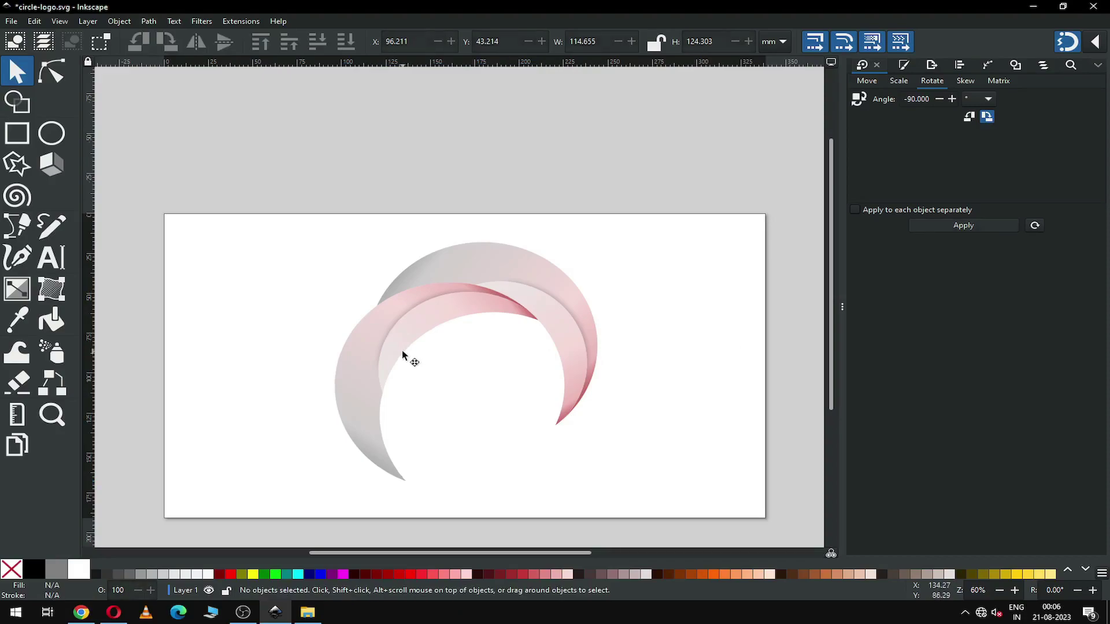
{"action": "left_click", "coordinate": [403, 355]}
{"action": "right_click", "coordinate": [408, 359]}
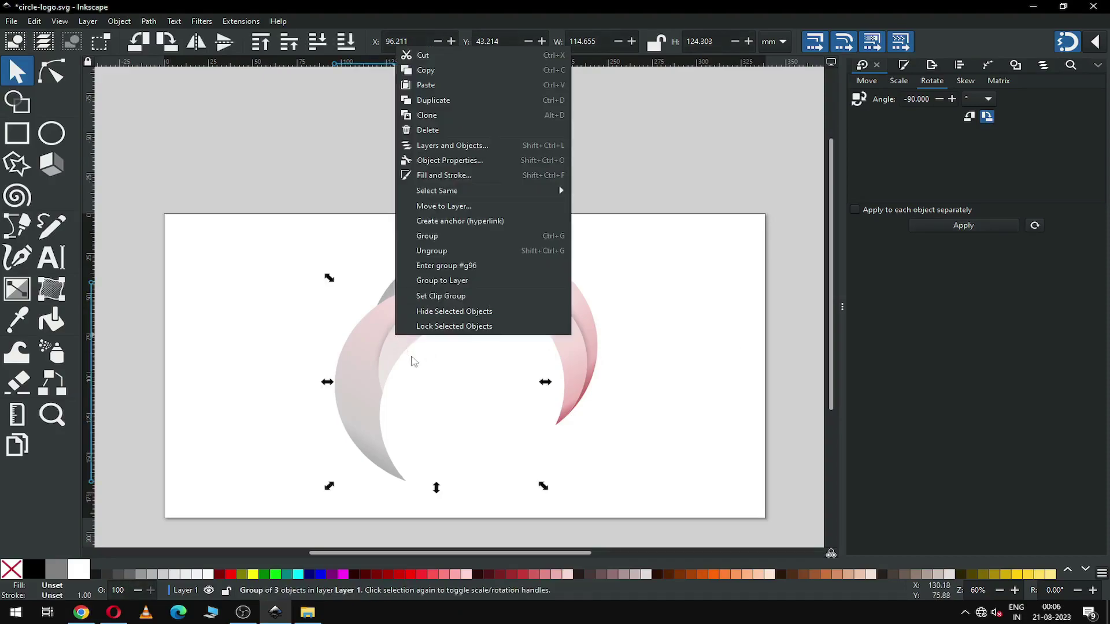
{"action": "left_click", "coordinate": [451, 102]}
{"action": "left_click", "coordinate": [996, 226]}
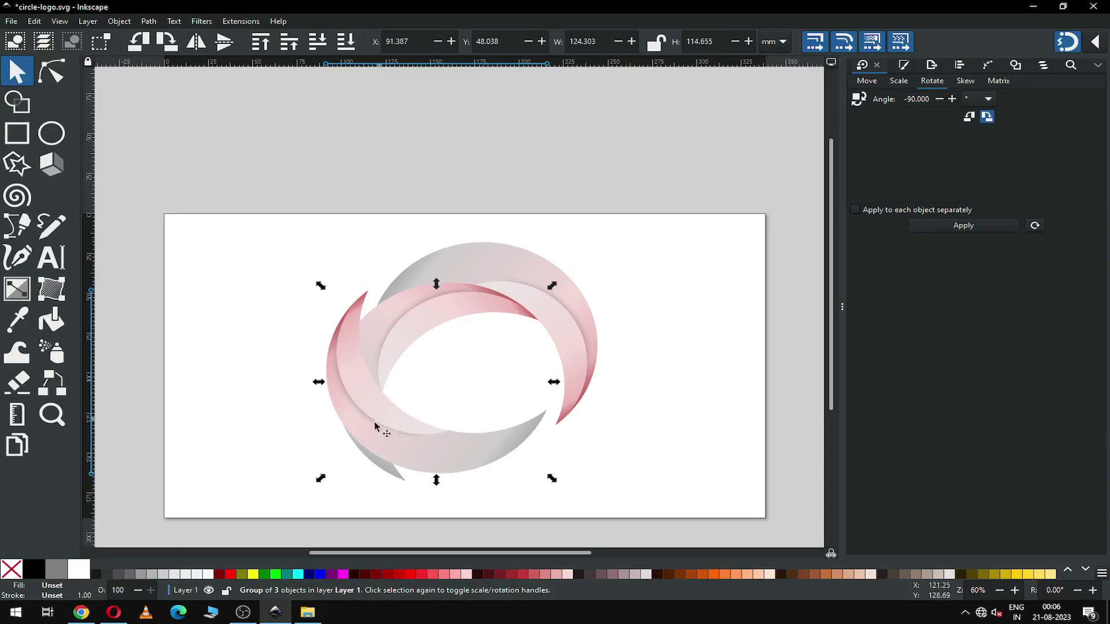
{"action": "left_click_drag", "start_coordinate": [374, 406], "coordinate": [423, 439]}
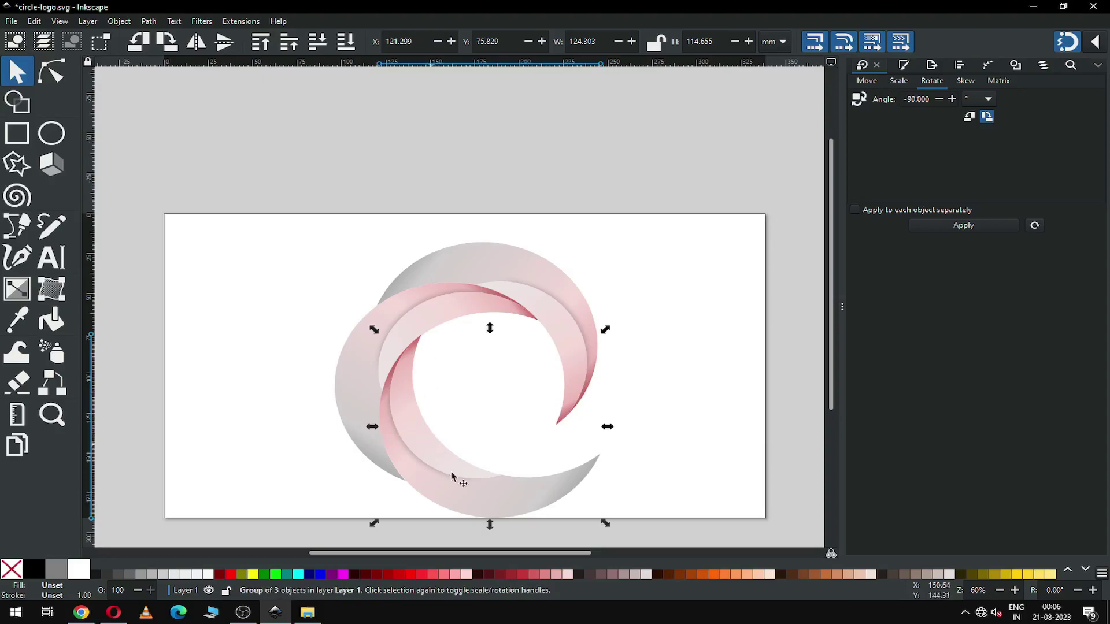
- Add one more -90 degree rotated copy up-right to close the ring
{"action": "right_click", "coordinate": [545, 490]}
{"action": "left_click", "coordinate": [595, 250]}
{"action": "left_click", "coordinate": [960, 225]}
{"action": "left_click_drag", "start_coordinate": [564, 465], "coordinate": [680, 411]}
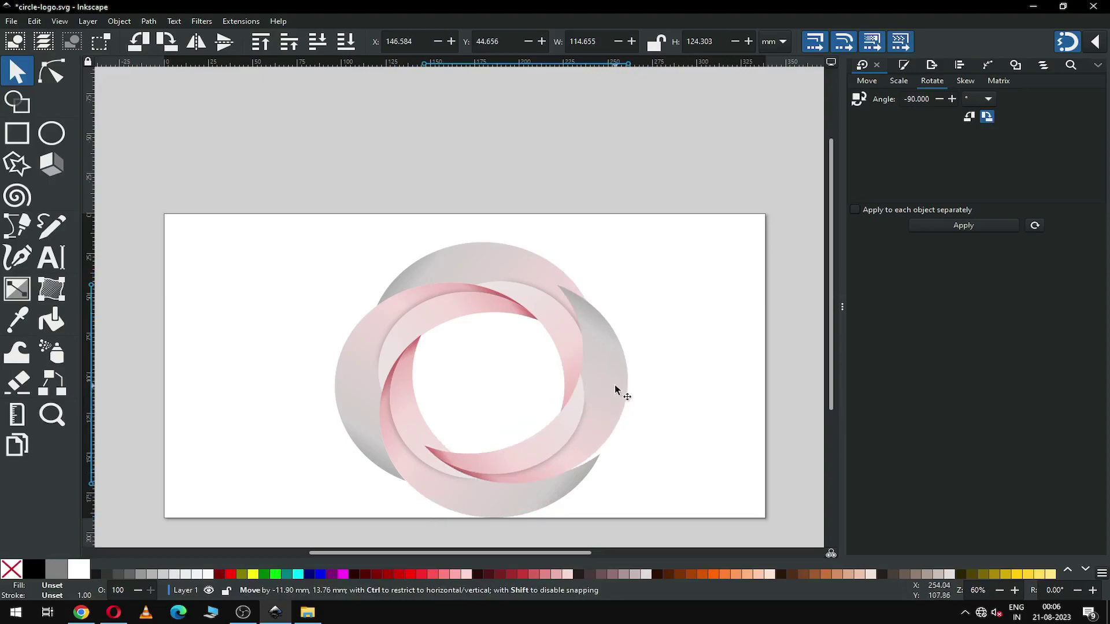
{"action": "left_click_drag", "start_coordinate": [600, 396], "coordinate": [612, 417]}
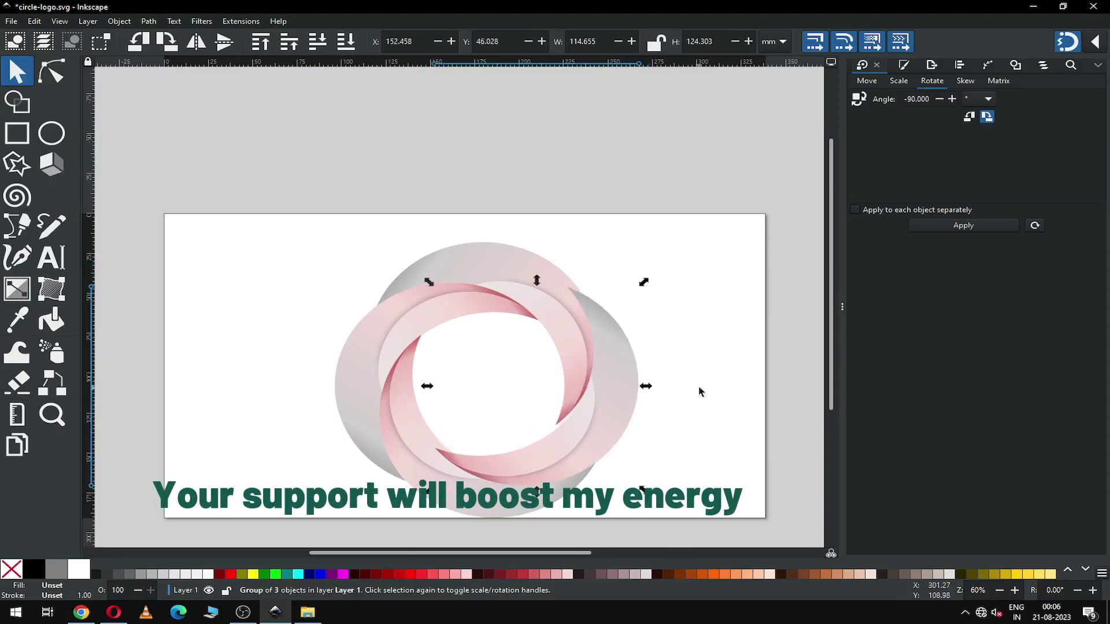
- Nudge the pink piece up-right so the ring's lower seams align
{"action": "key", "text": "z"}
{"action": "left_click_drag", "start_coordinate": [388, 370], "coordinate": [688, 500]}
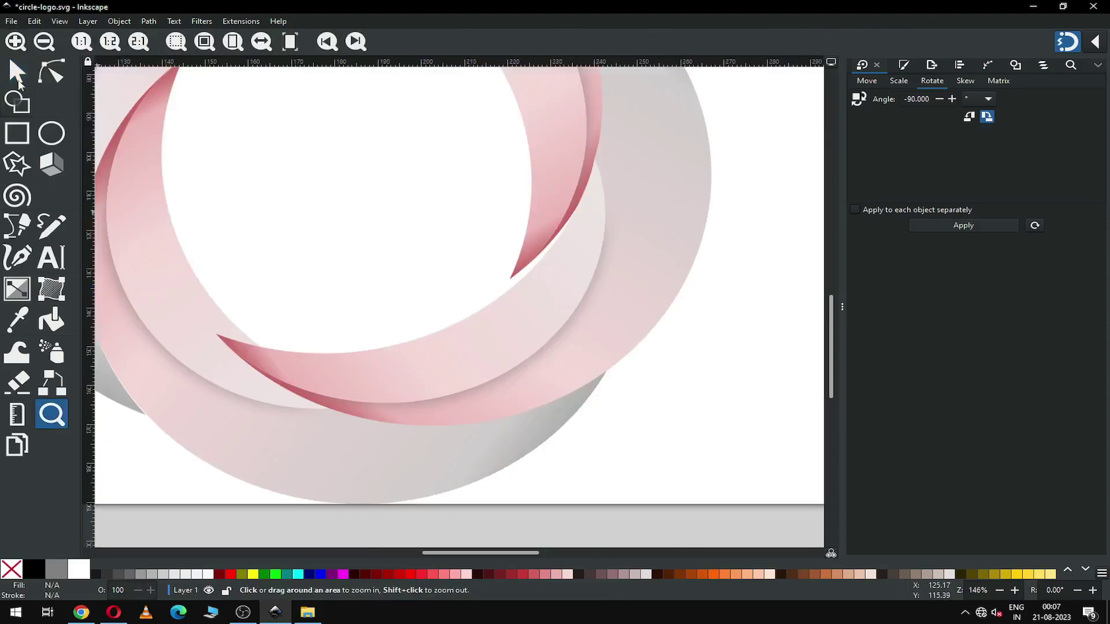
{"action": "left_click", "coordinate": [17, 81]}
{"action": "mouse_move", "coordinate": [409, 374]}
{"action": "left_mouse_down"}
{"action": "mouse_move", "coordinate": [431, 354]}
{"action": "mouse_move", "coordinate": [419, 351]}
{"action": "mouse_move", "coordinate": [423, 363]}
{"action": "left_mouse_up"}
- Move the four-group ring logo up-left and scale it down to 132.365 mm wide
{"action": "left_click", "coordinate": [619, 416]}
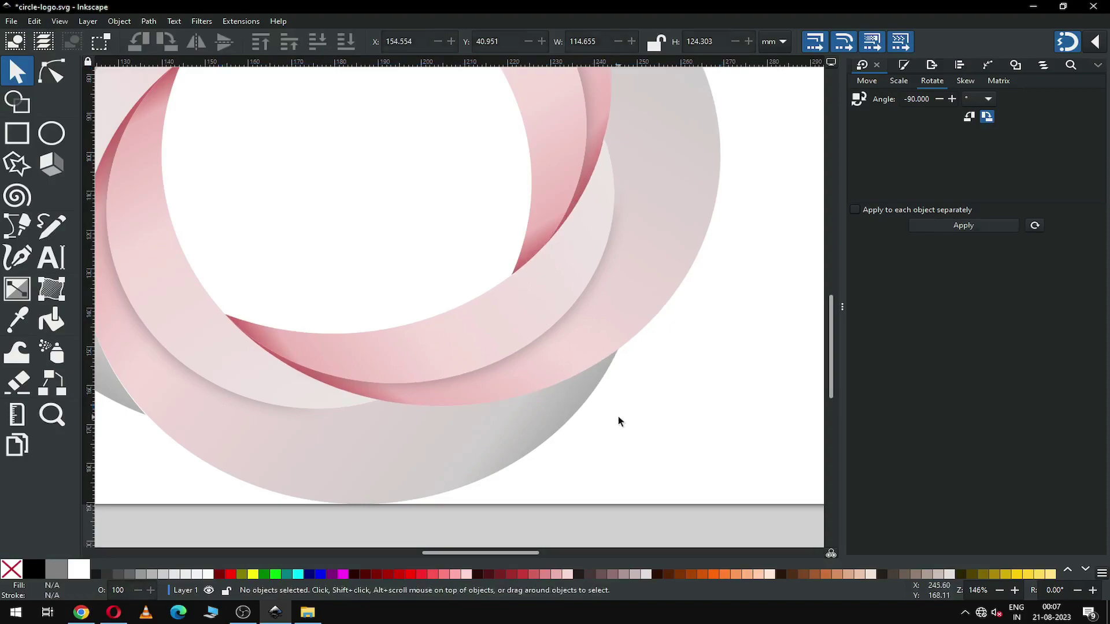
{"action": "key", "text": "minus"}
{"action": "key", "text": "minus"}
{"action": "key", "text": "minus"}
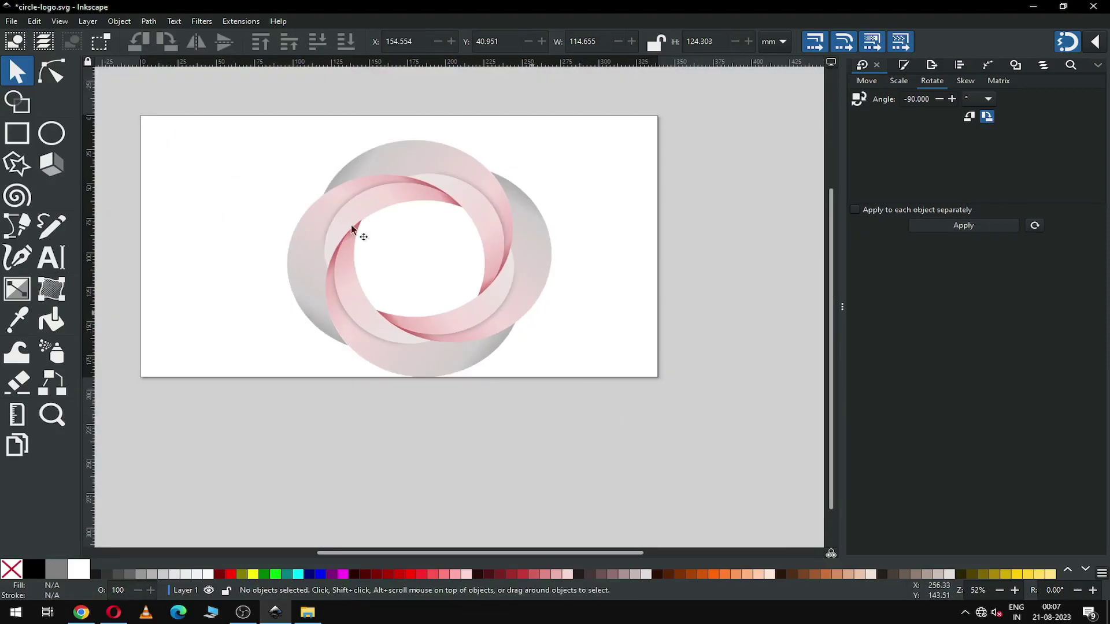
{"action": "left_click_drag", "start_coordinate": [249, 116], "coordinate": [590, 405]}
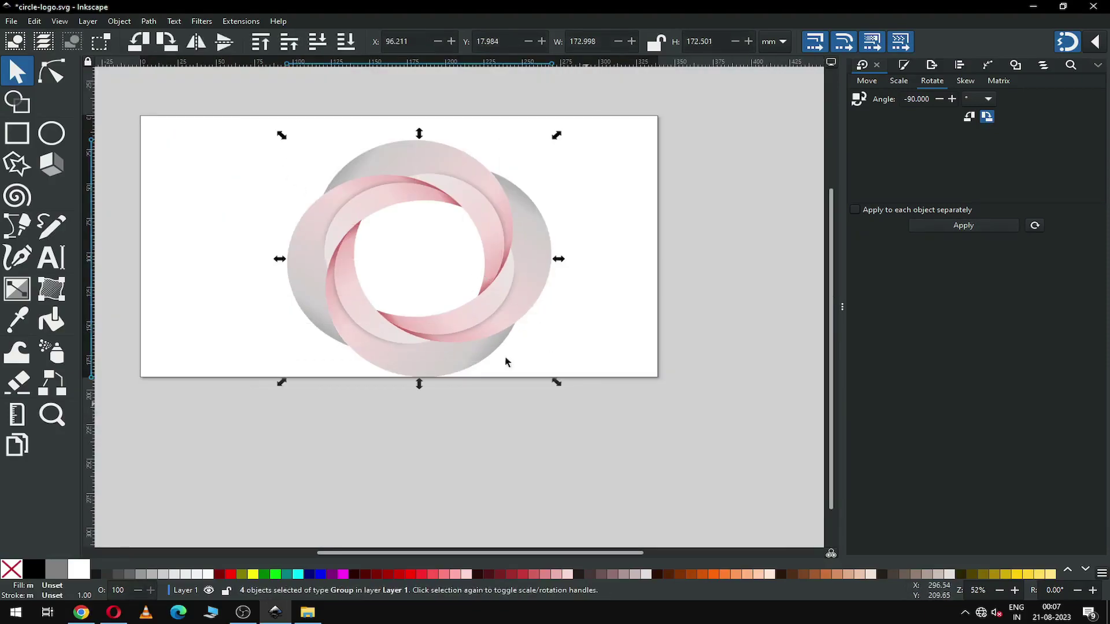
{"action": "left_click_drag", "start_coordinate": [452, 359], "coordinate": [437, 346]}
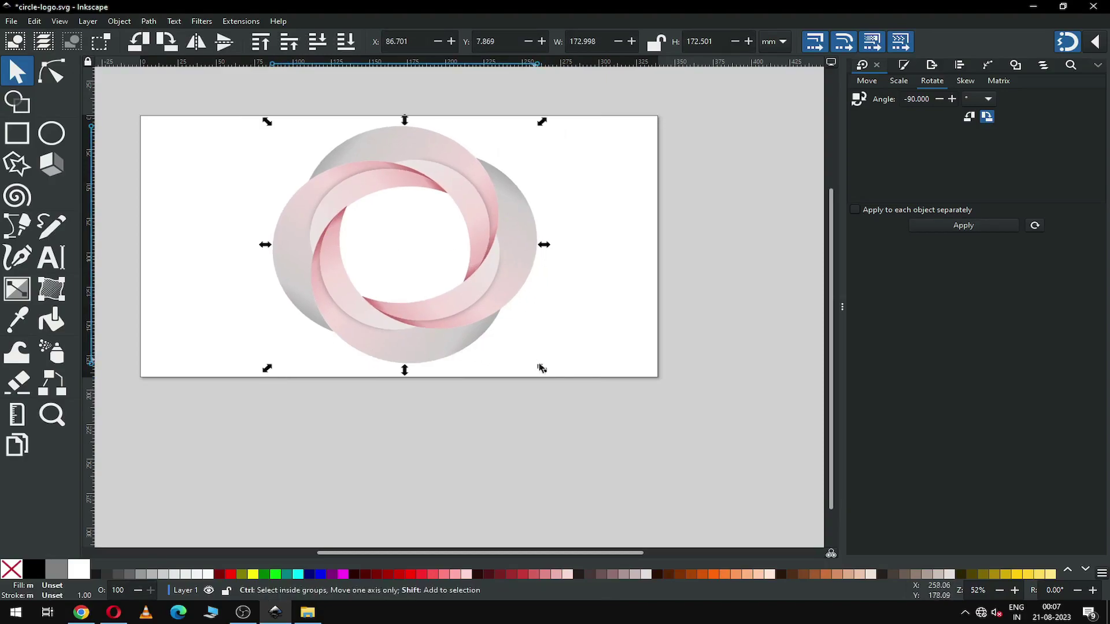
{"action": "left_click_drag", "start_coordinate": [533, 362], "coordinate": [512, 350]}
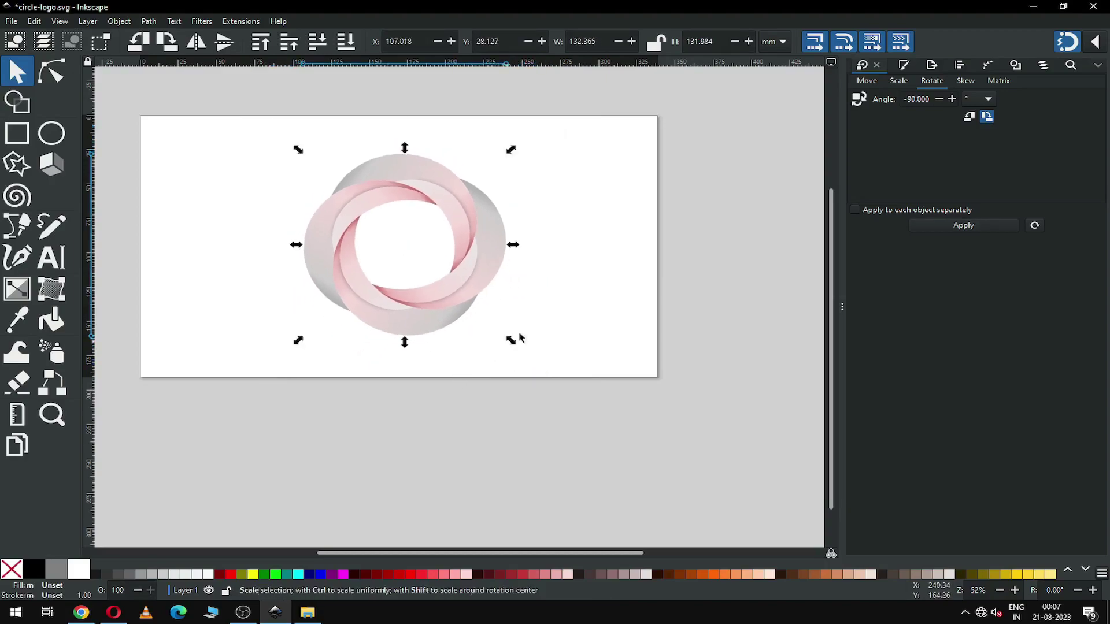
{"action": "left_click", "coordinate": [555, 315]}
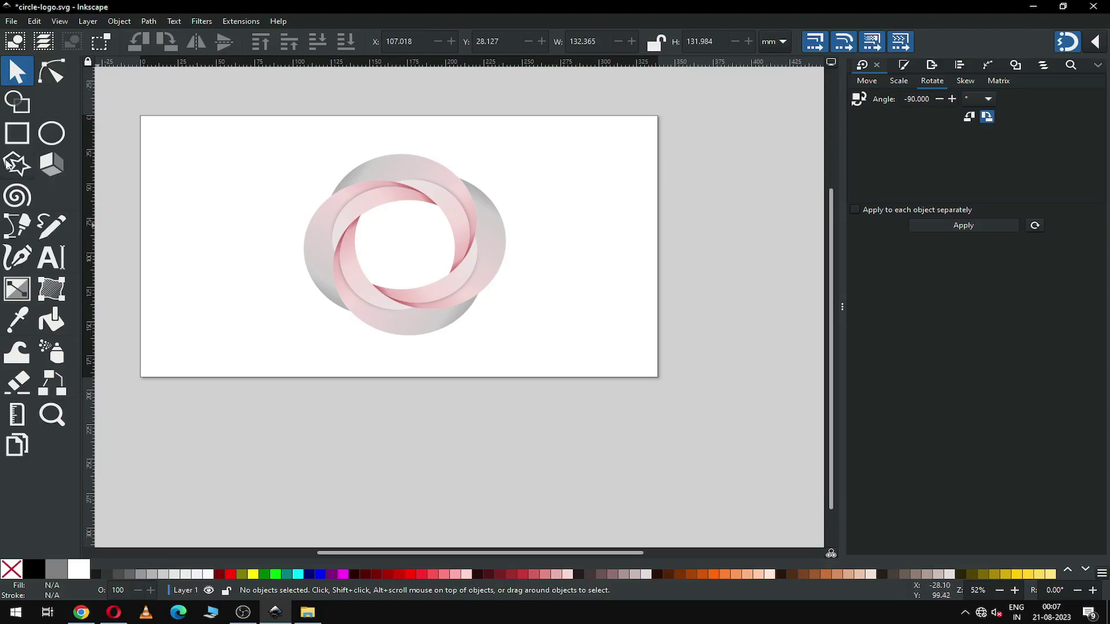
{"action": "left_click", "coordinate": [16, 139]}
- Draw a fully opaque rectangle covering the page and give it a linear gradient fill
{"action": "left_click_drag", "start_coordinate": [148, 119], "coordinate": [658, 377]}
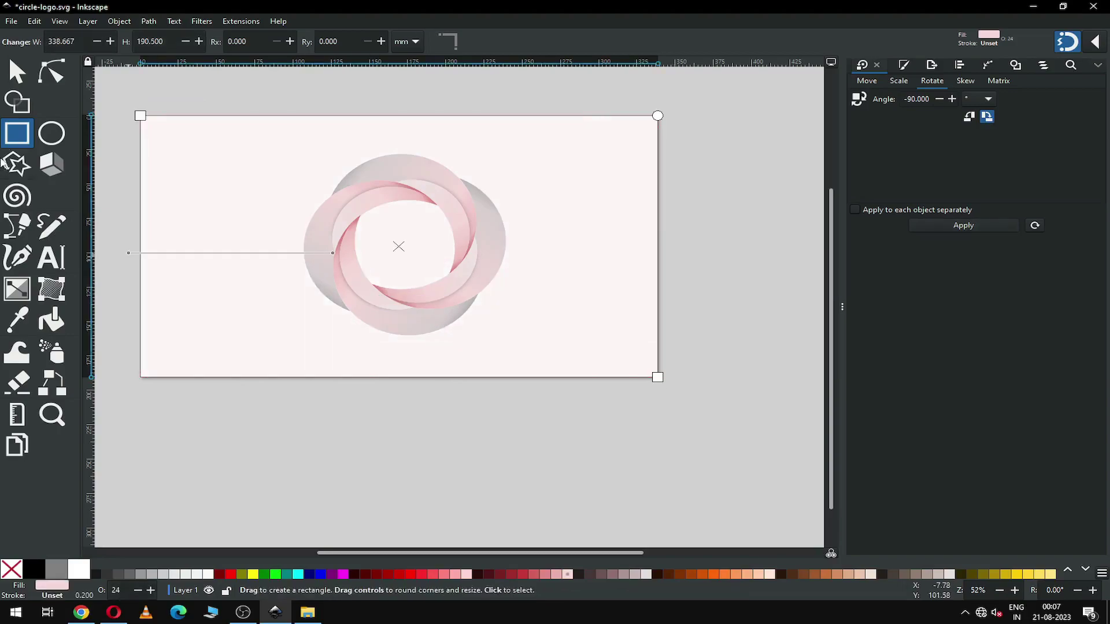
{"action": "left_click", "coordinate": [26, 74]}
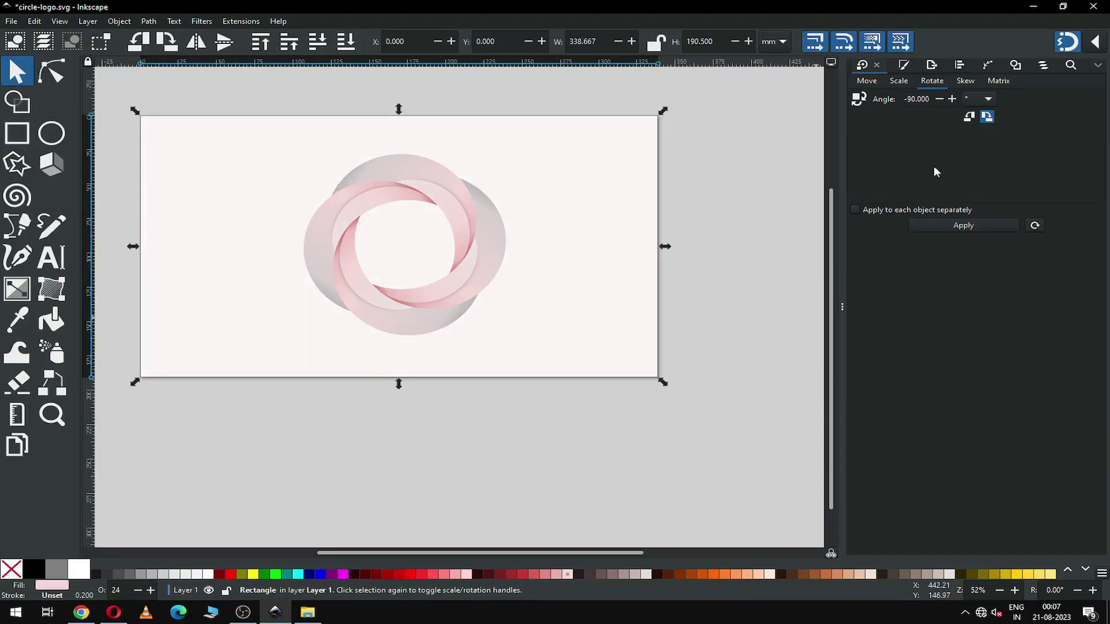
{"action": "left_click", "coordinate": [903, 65]}
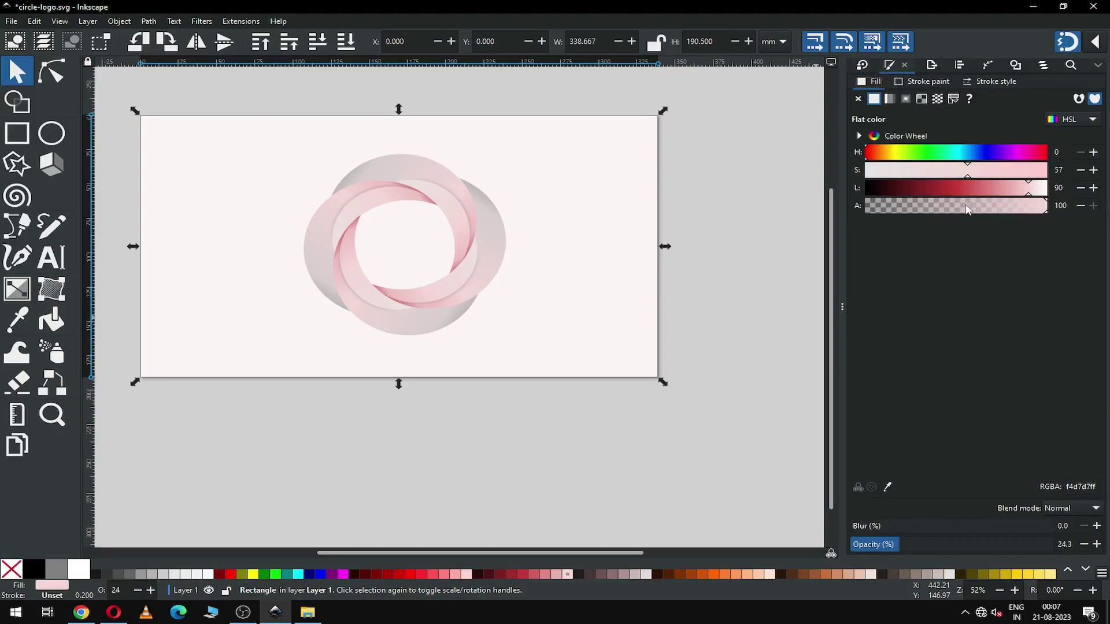
{"action": "left_click_drag", "start_coordinate": [916, 546], "coordinate": [1055, 546]}
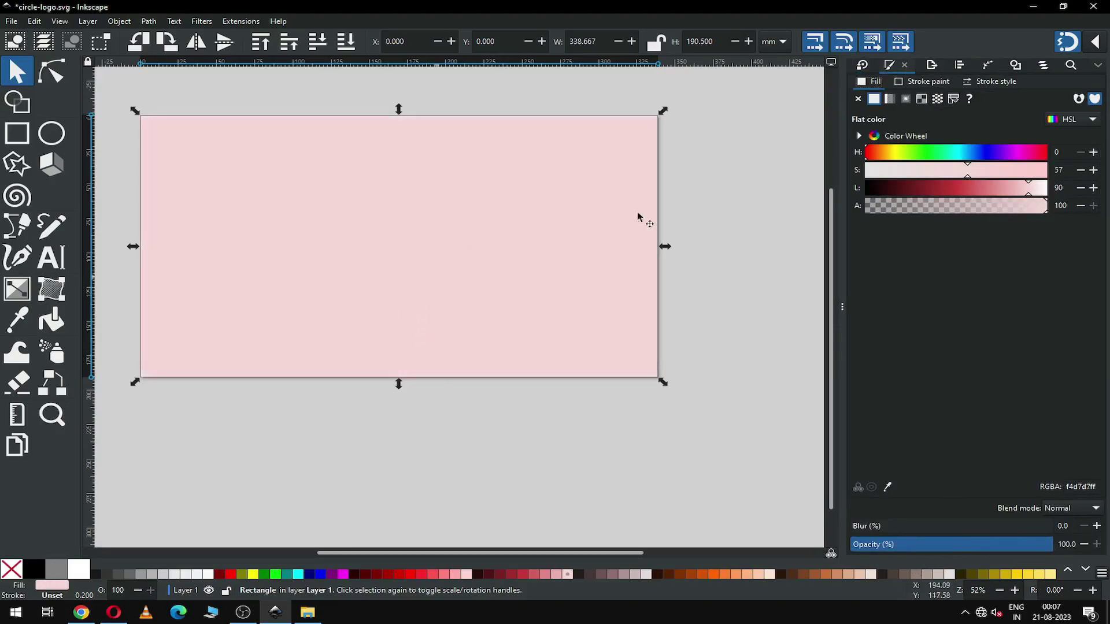
{"action": "left_click", "coordinate": [890, 99]}
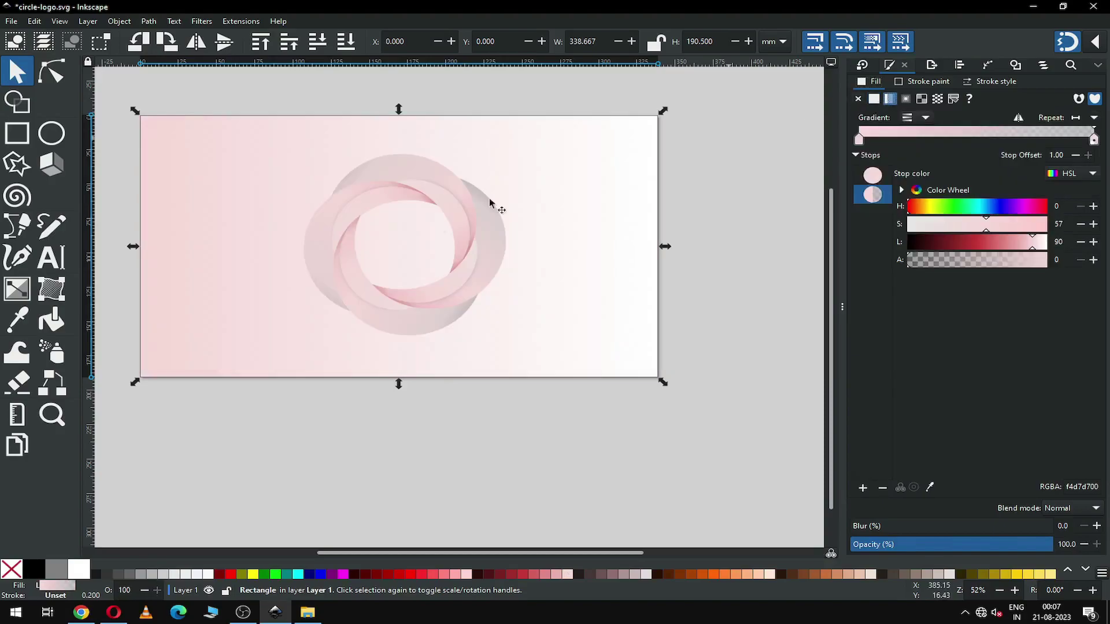
- Run the rectangle's gradient vertically from pink at the top to 20% grey at the bottom
{"action": "left_click", "coordinate": [25, 294]}
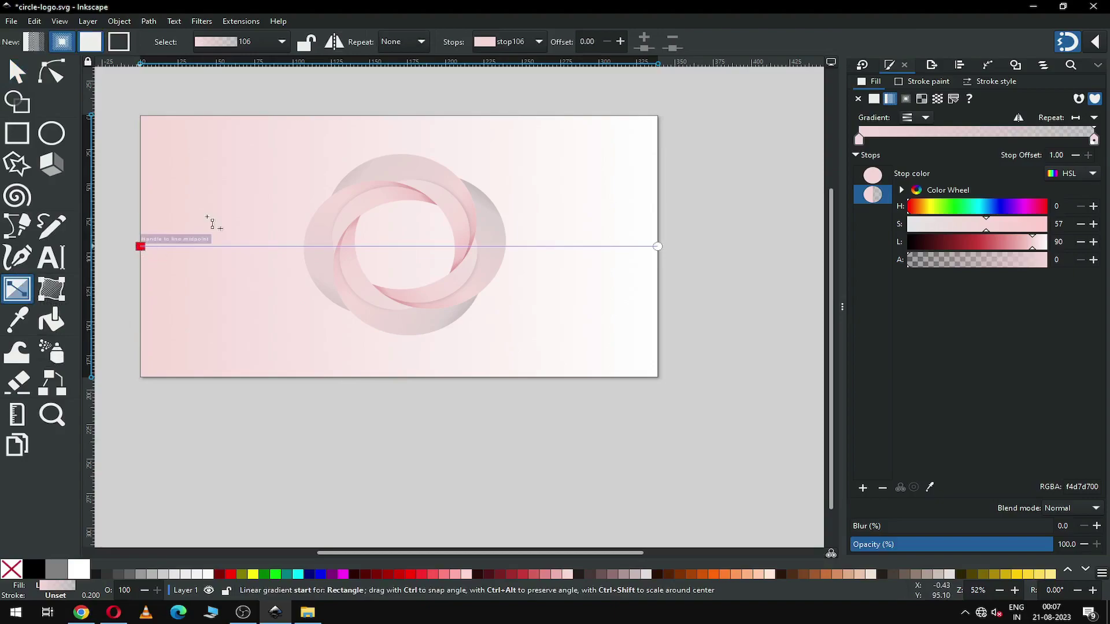
{"action": "left_click_drag", "start_coordinate": [207, 218], "coordinate": [396, 115]}
{"action": "left_click_drag", "start_coordinate": [657, 246], "coordinate": [388, 386]}
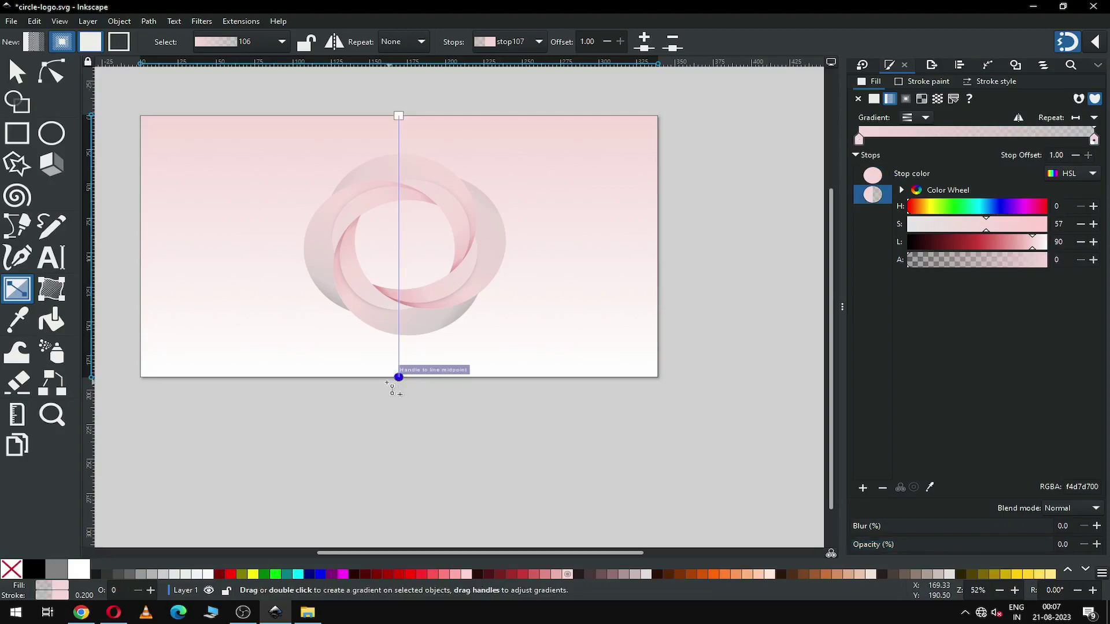
{"action": "left_click", "coordinate": [165, 575]}
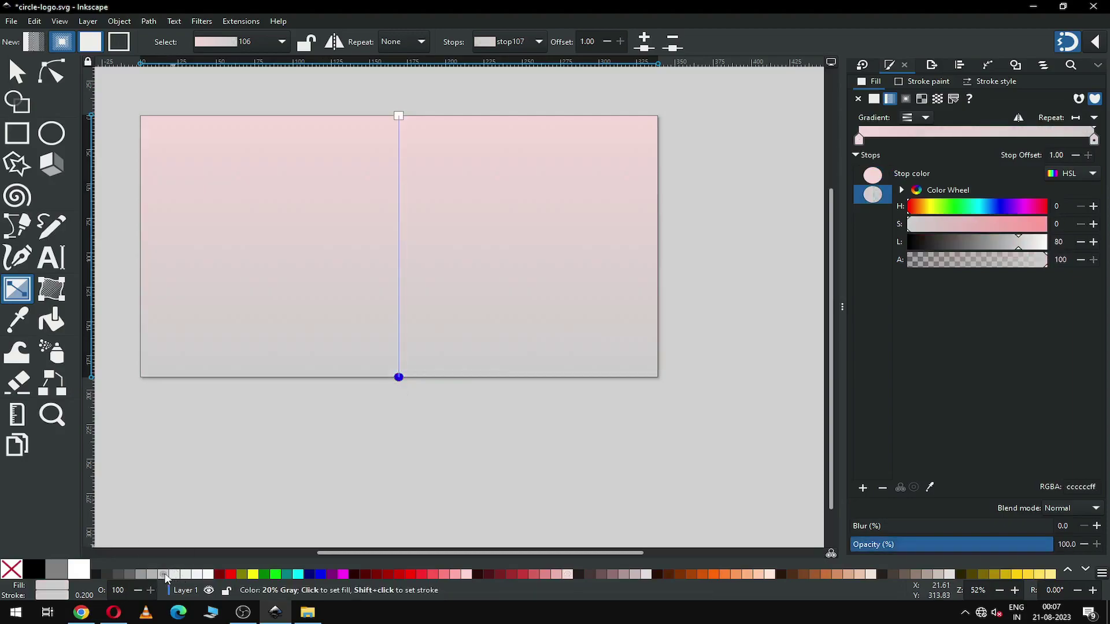
{"action": "left_click", "coordinate": [176, 578]}
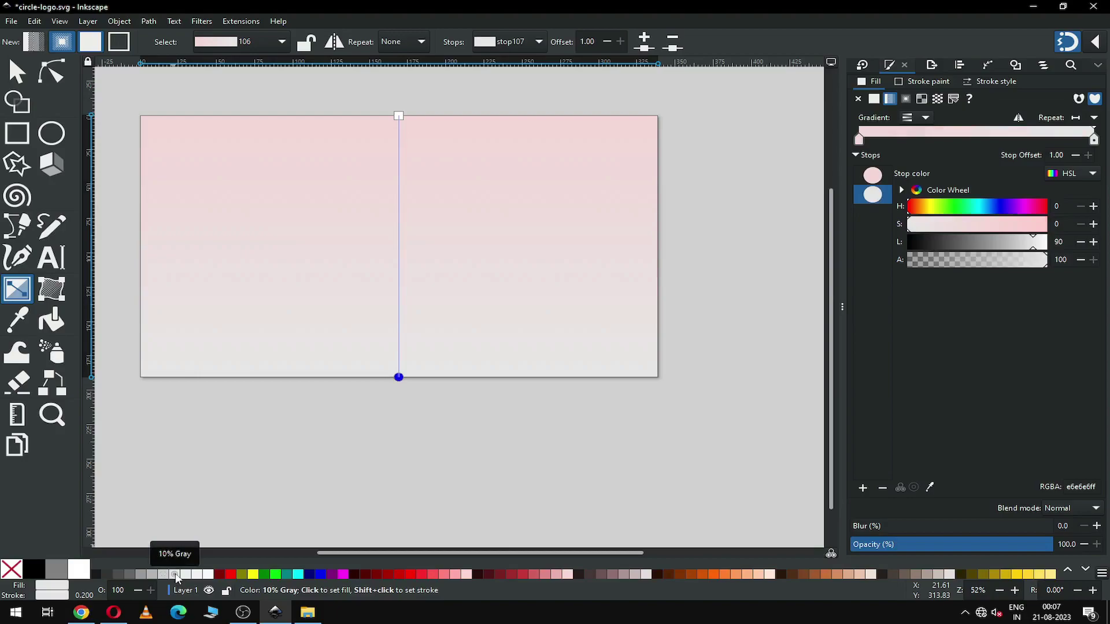
{"action": "left_click", "coordinate": [166, 581]}
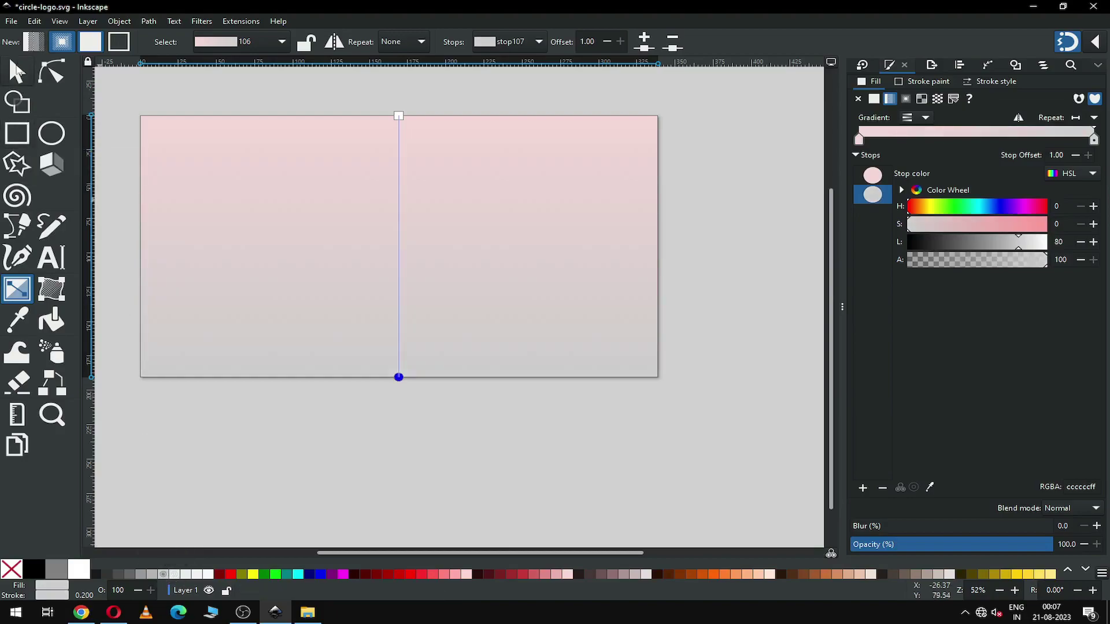
{"action": "left_click", "coordinate": [16, 71]}
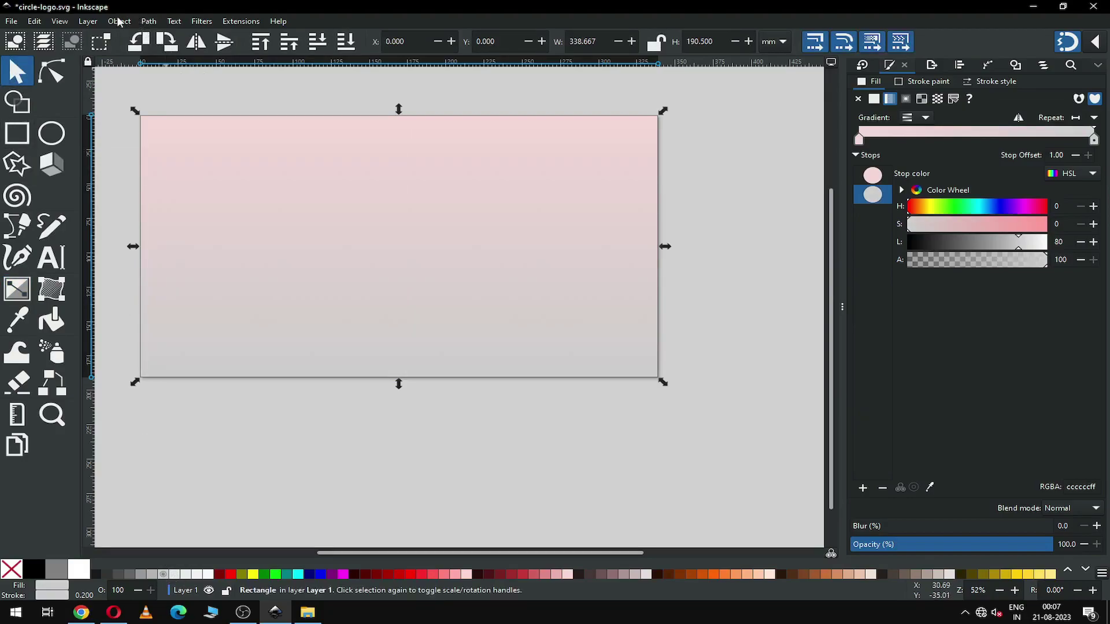
- Lower the gradient rectangle beneath the ring logo
{"action": "left_click", "coordinate": [119, 22]}
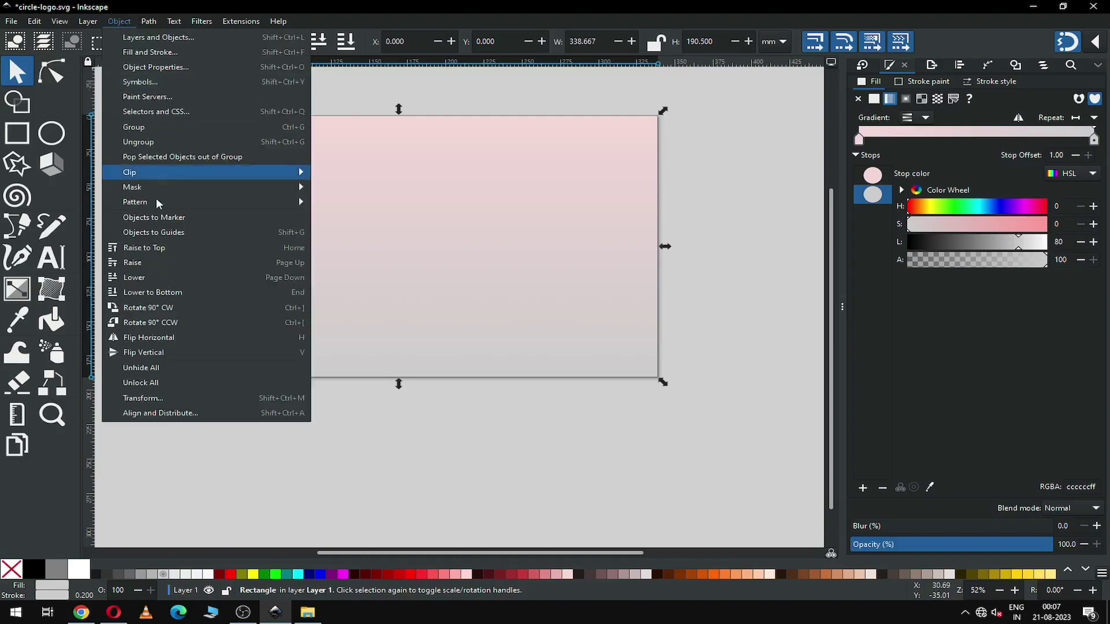
{"action": "left_click", "coordinate": [178, 280]}
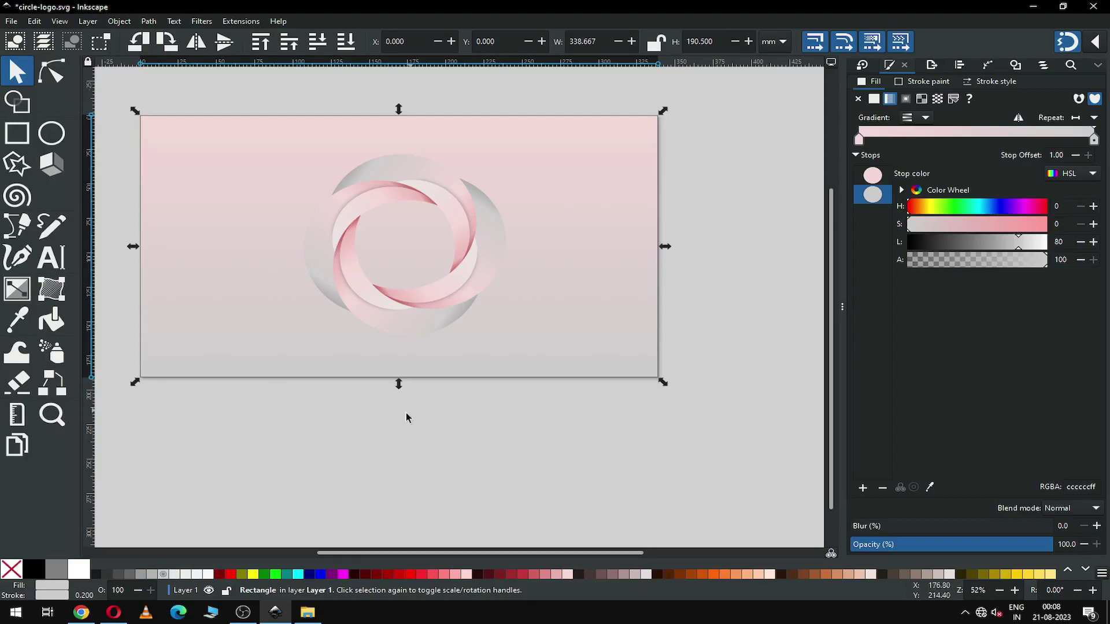
{"action": "left_click", "coordinate": [19, 290]}
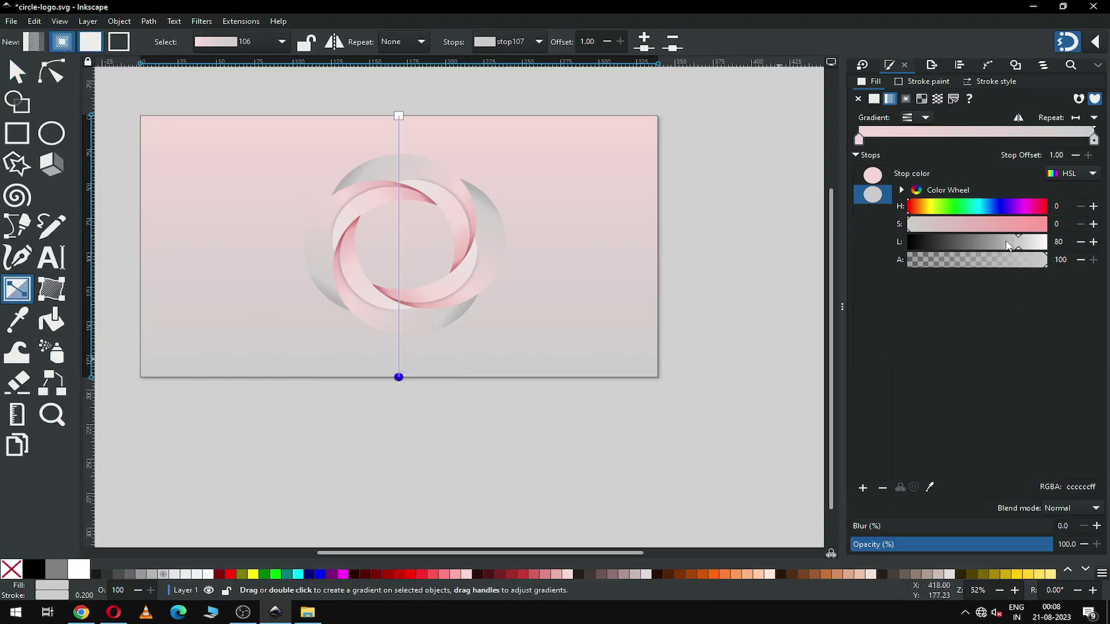
- Deepen the background gradient to #e5bbbb pink at top and #b3b3b3 grey at bottom
{"action": "left_click_drag", "start_coordinate": [1008, 245], "coordinate": [1004, 246]}
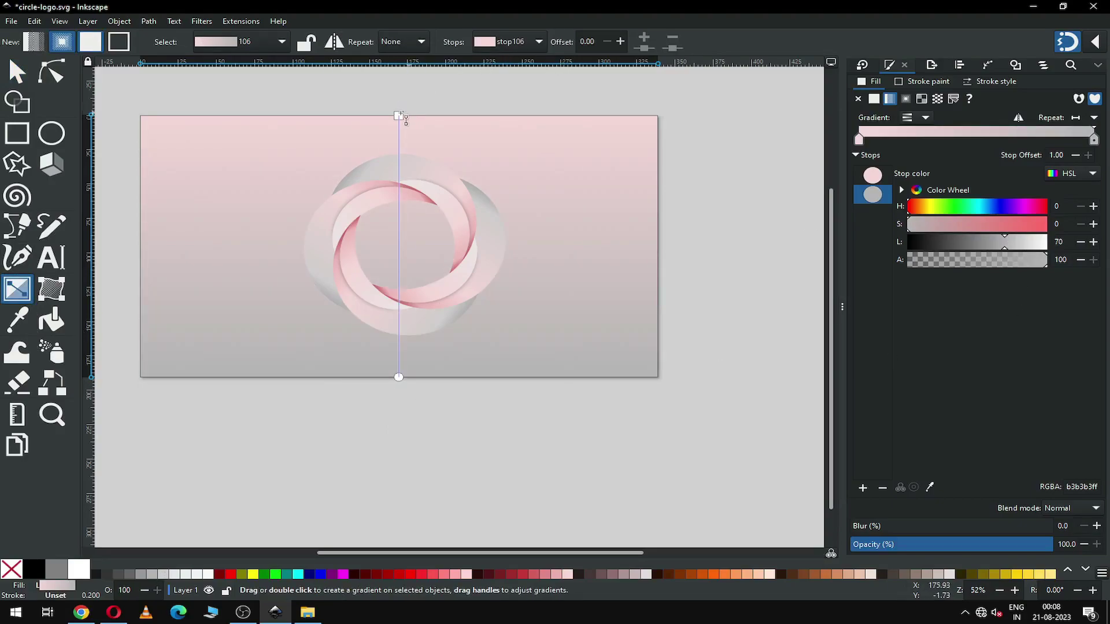
{"action": "left_click_drag", "start_coordinate": [399, 115], "coordinate": [406, 81]}
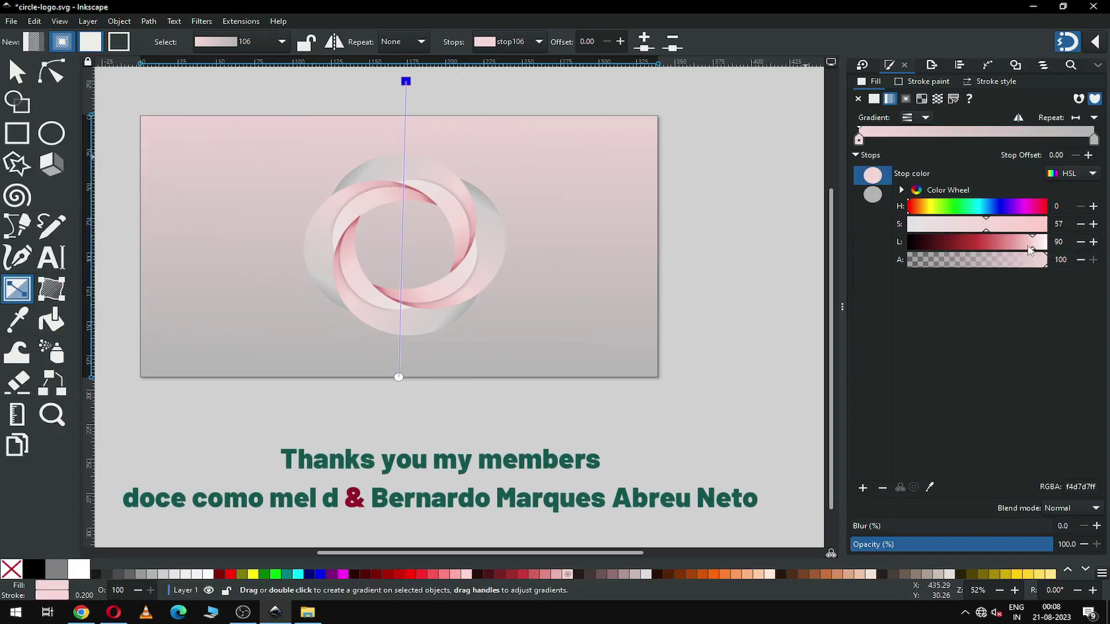
{"action": "left_click", "coordinate": [971, 227]}
{"action": "left_click_drag", "start_coordinate": [1031, 242], "coordinate": [1021, 241]}
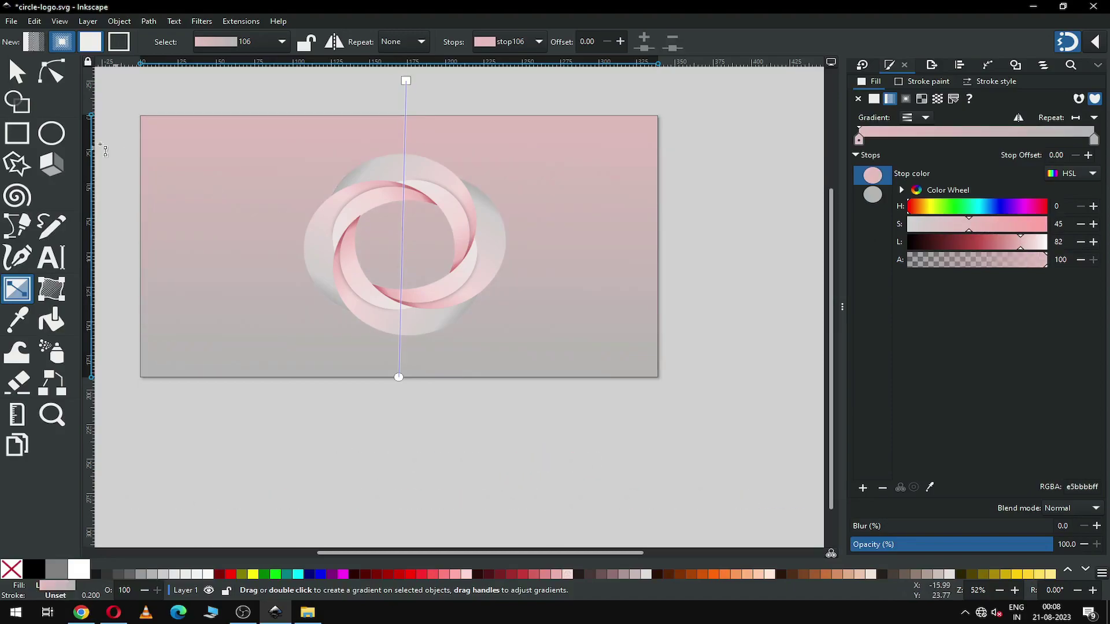
{"action": "left_click", "coordinate": [17, 71]}
{"action": "left_click", "coordinate": [713, 290]}
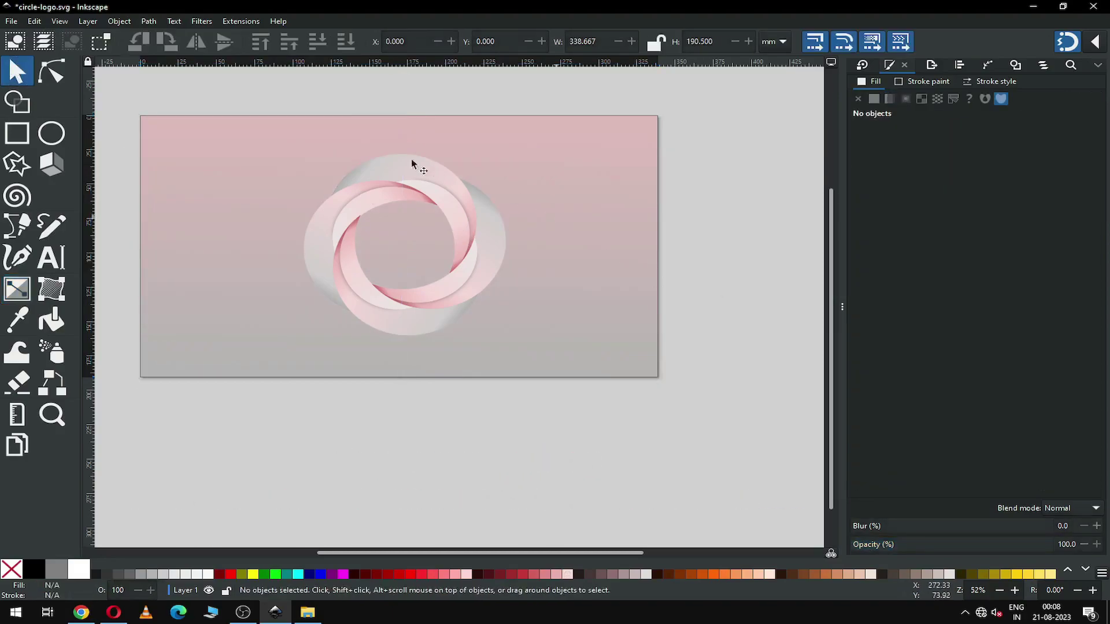
- Duplicate the whole ring logo and move the copy to the lower left
{"action": "left_click_drag", "start_coordinate": [265, 96], "coordinate": [550, 366]}
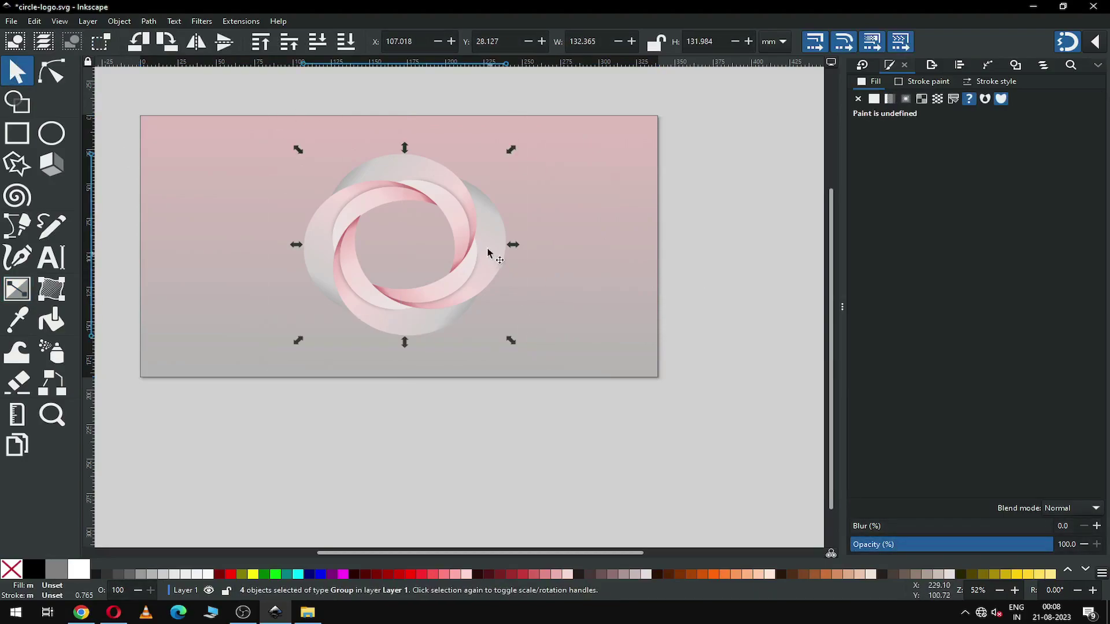
{"action": "right_click", "coordinate": [488, 249]}
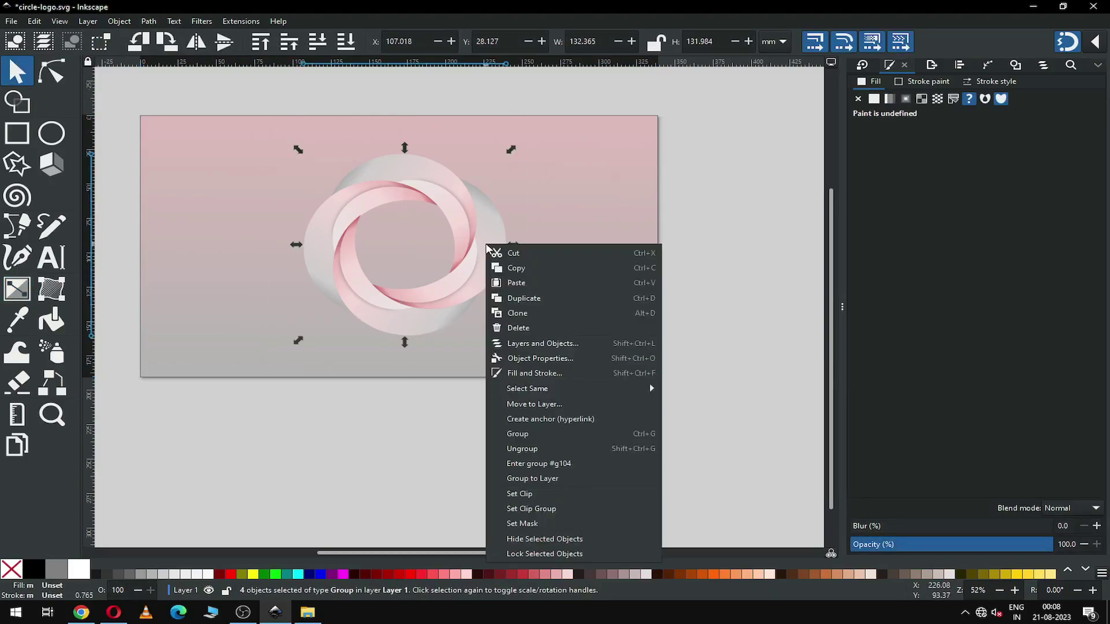
{"action": "left_click", "coordinate": [520, 299]}
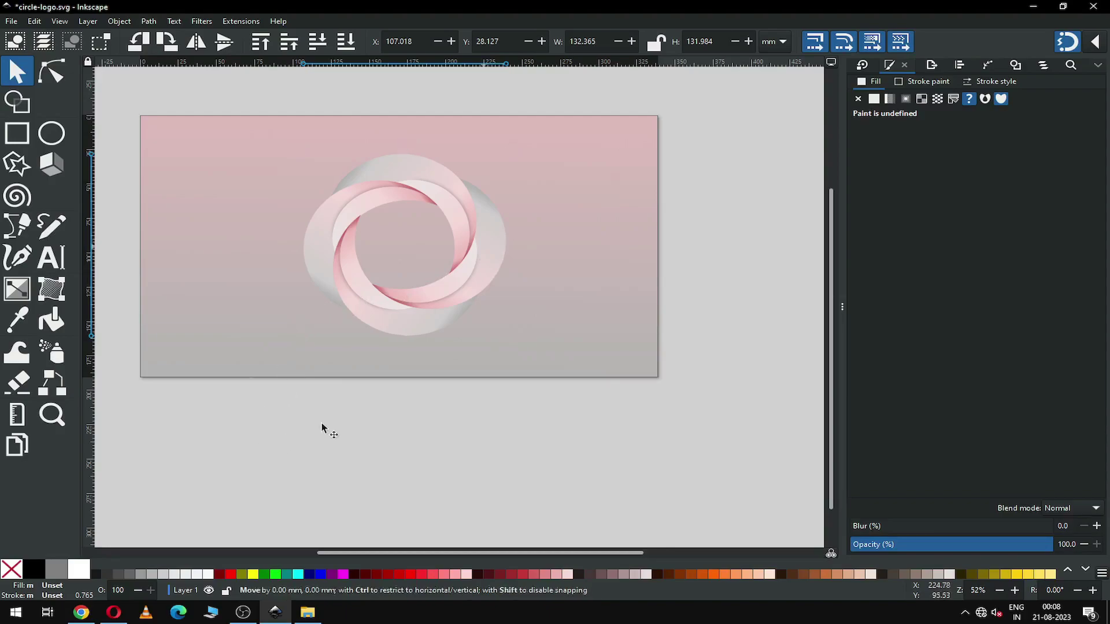
{"action": "key", "text": "ctrl+v"}
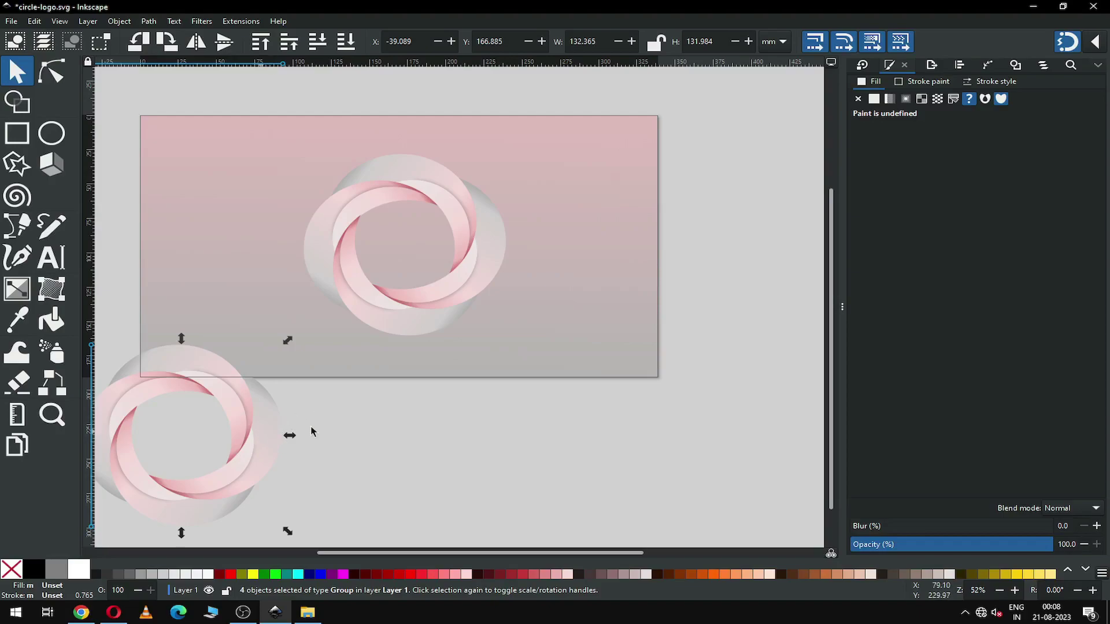
{"action": "left_click", "coordinate": [1096, 41]}
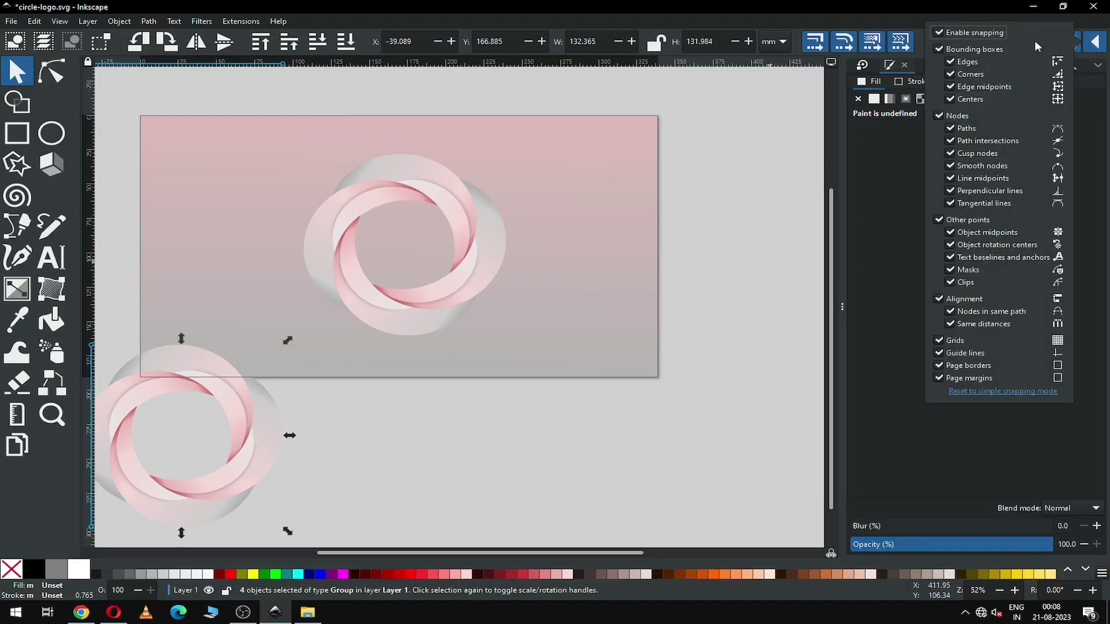
{"action": "left_click", "coordinate": [859, 19]}
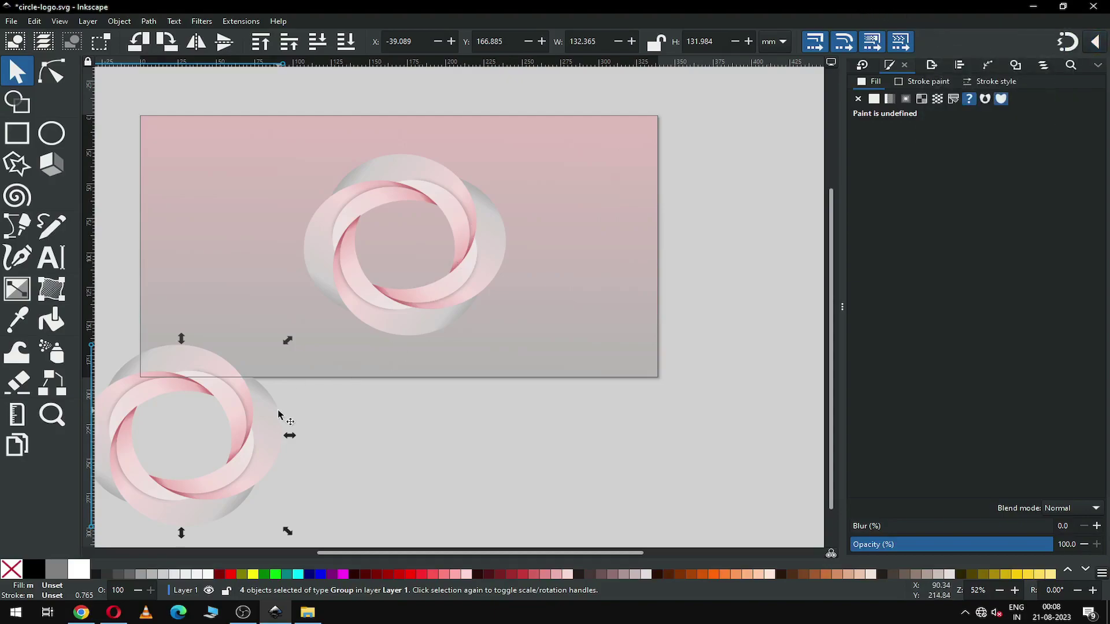
- Ungroup and union the copy into one path, then lay it over the original ring
{"action": "left_click", "coordinate": [149, 21]}
{"action": "left_click", "coordinate": [162, 13]}
{"action": "left_click", "coordinate": [119, 22]}
{"action": "left_click", "coordinate": [130, 142]}
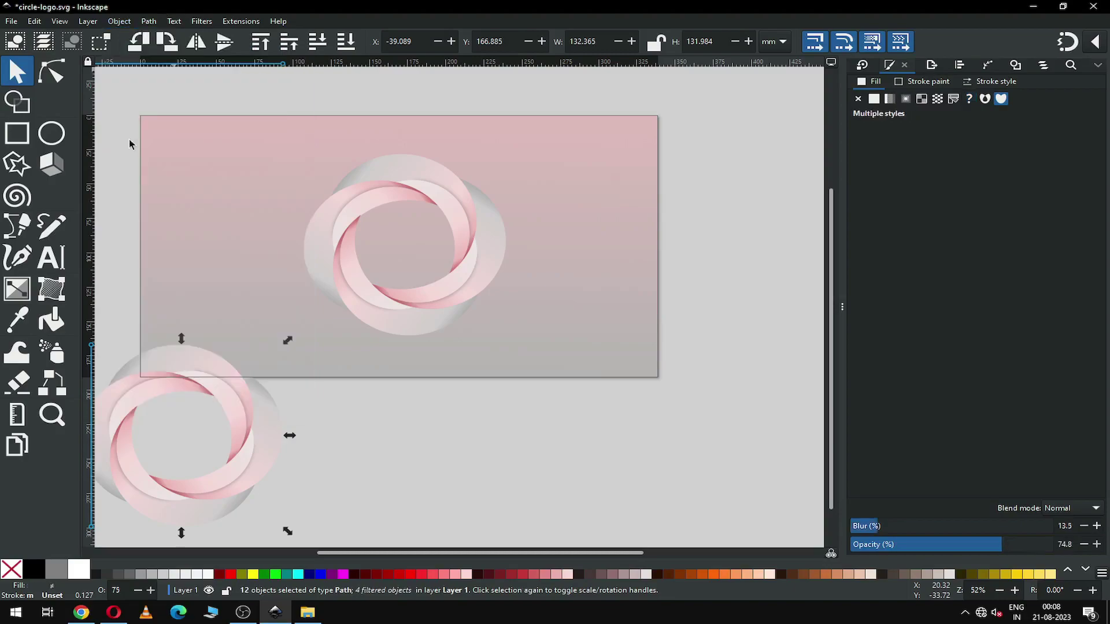
{"action": "left_click", "coordinate": [149, 22]}
{"action": "left_click", "coordinate": [155, 88]}
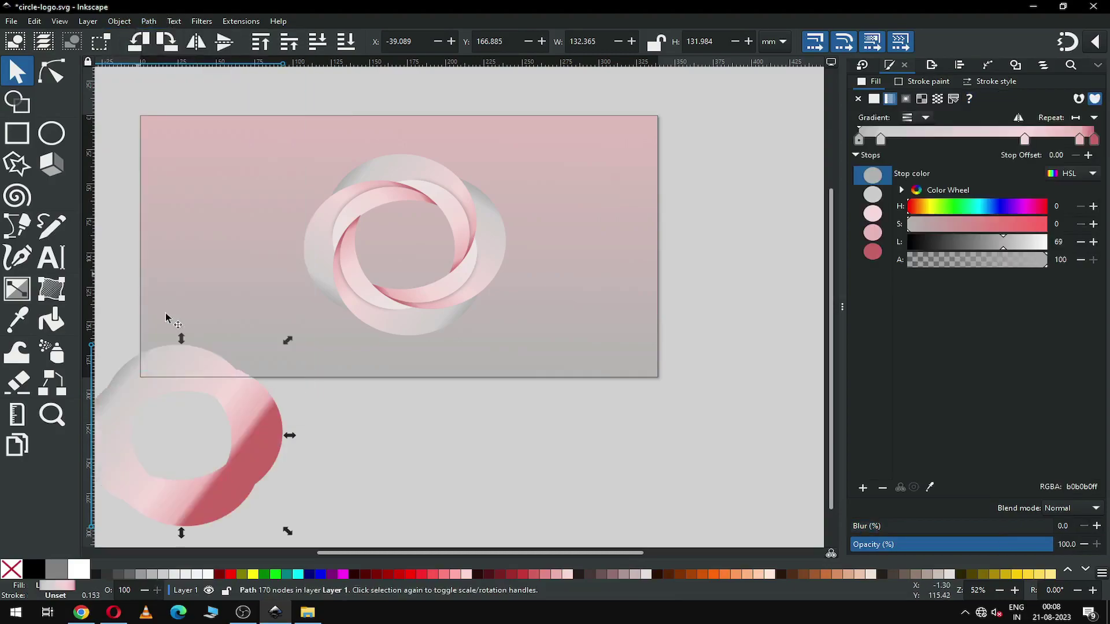
{"action": "left_click_drag", "start_coordinate": [272, 430], "coordinate": [477, 260]}
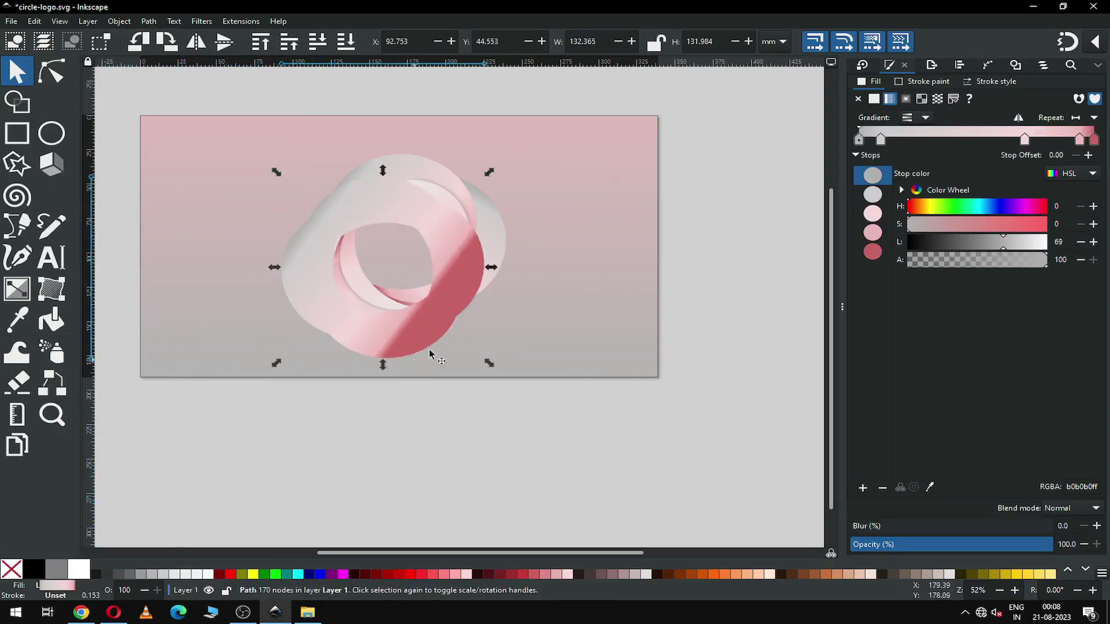
- Lower the merged shape to the bottom of the stacking order, then reselect it
{"action": "left_click", "coordinate": [572, 334], "text": "shift"}
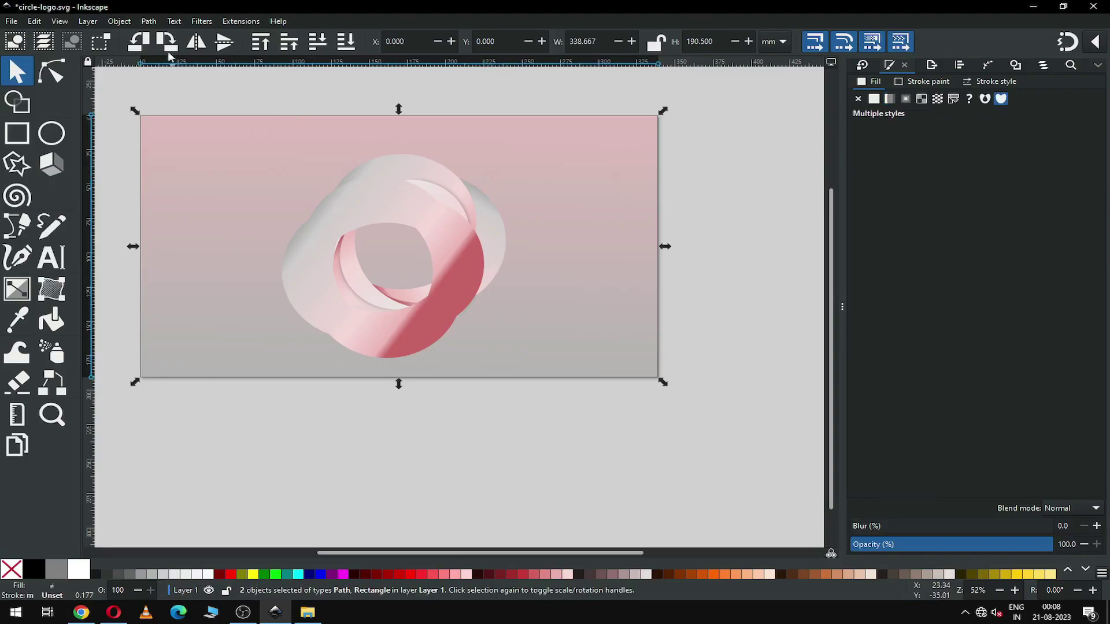
{"action": "left_click", "coordinate": [119, 22]}
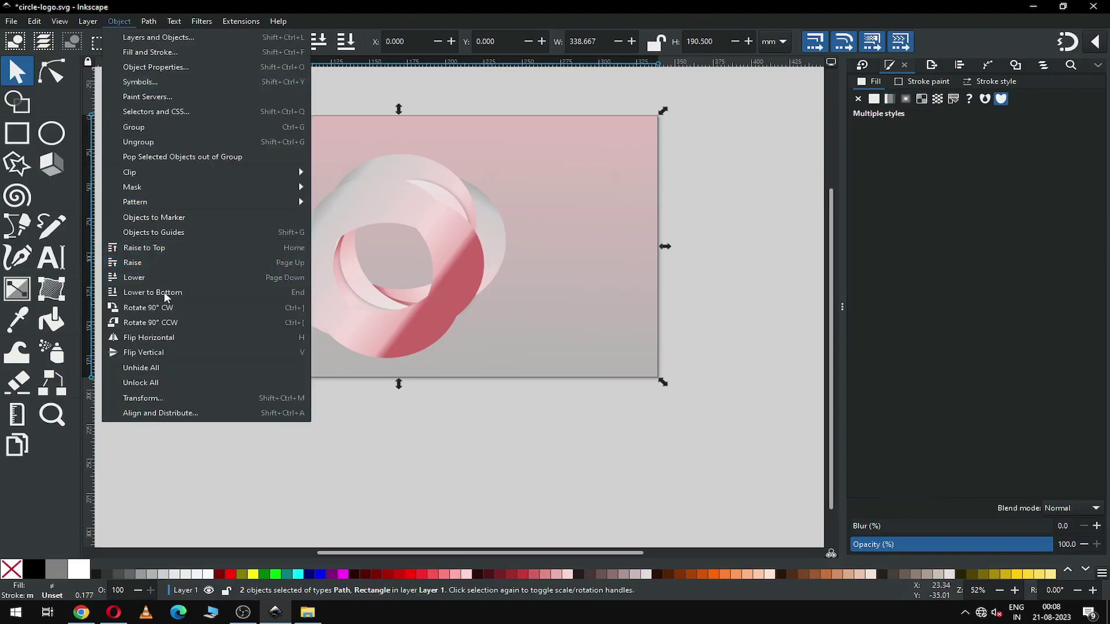
{"action": "left_click", "coordinate": [145, 290]}
{"action": "left_click", "coordinate": [313, 435]}
{"action": "left_click", "coordinate": [373, 351]}
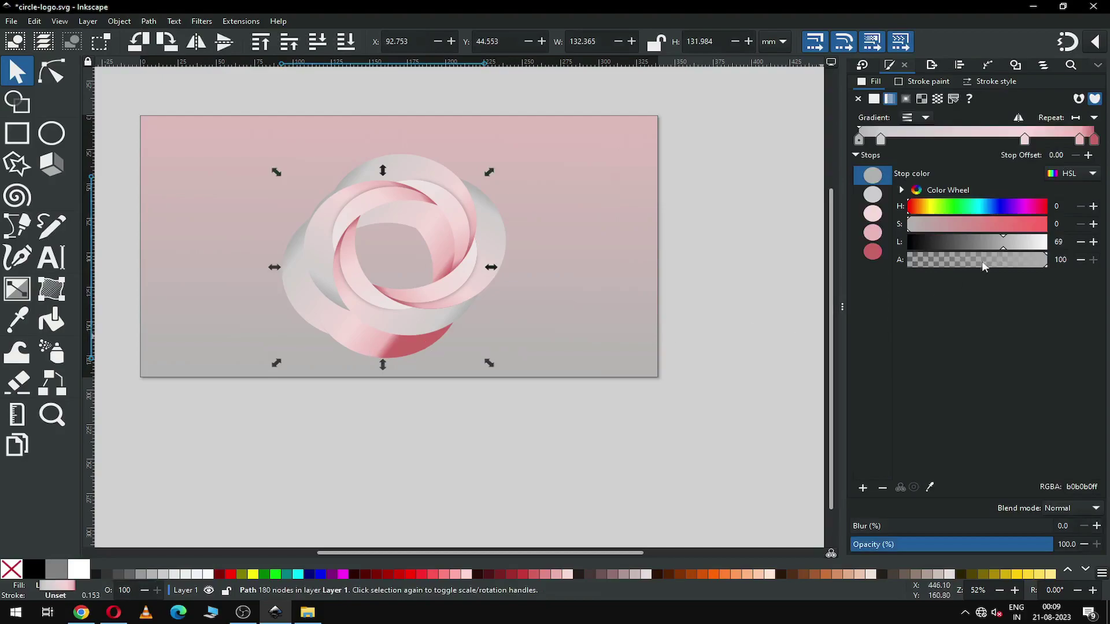
- Fill the merged shape with flat 60% grey, nudge it up-right, and blur it about 31%
{"action": "left_click", "coordinate": [129, 573]}
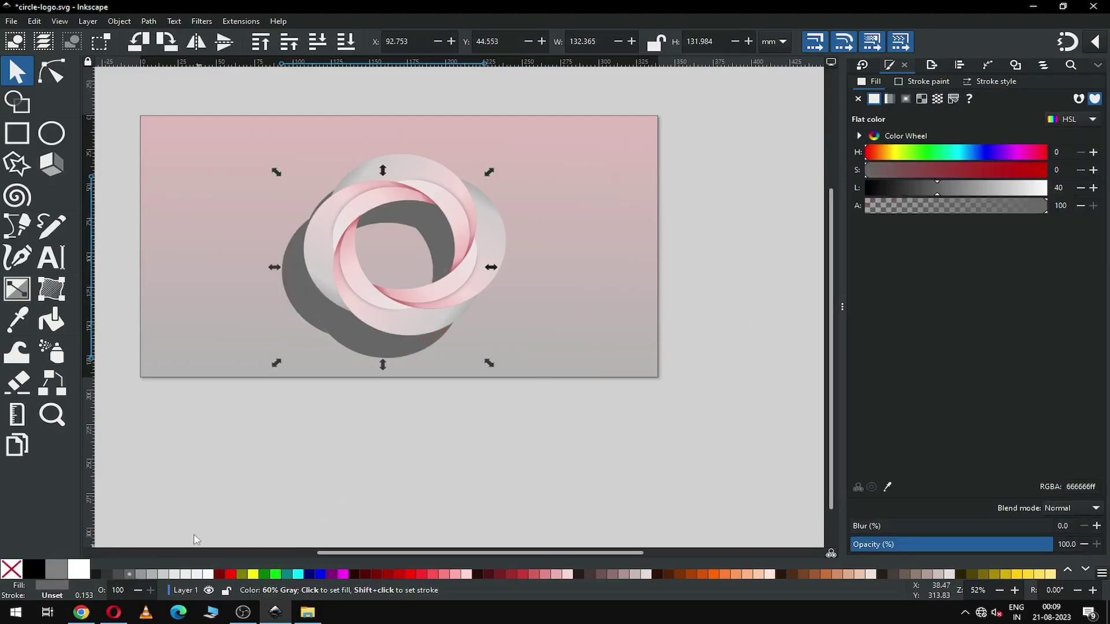
{"action": "left_click_drag", "start_coordinate": [380, 341], "coordinate": [389, 330]}
{"action": "left_click_drag", "start_coordinate": [391, 160], "coordinate": [392, 169]}
{"action": "left_click_drag", "start_coordinate": [867, 529], "coordinate": [913, 526]}
- Shrink the grey shadow from top, bottom, left and corner, and raise its blur to 43.7
{"action": "left_click_drag", "start_coordinate": [394, 147], "coordinate": [387, 181]}
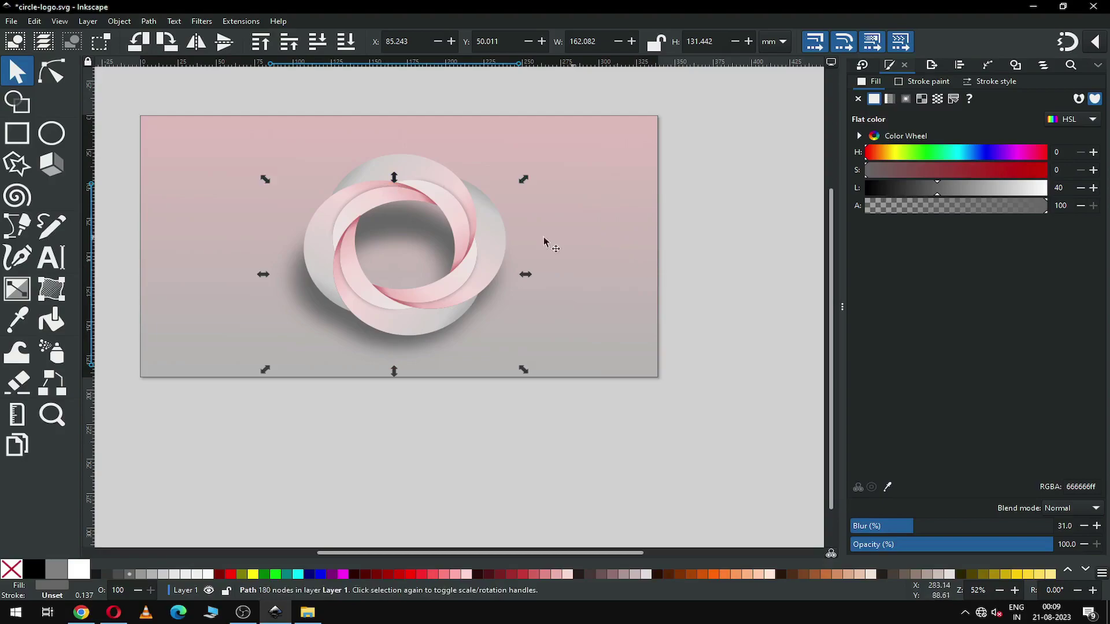
{"action": "left_click_drag", "start_coordinate": [397, 376], "coordinate": [399, 360]}
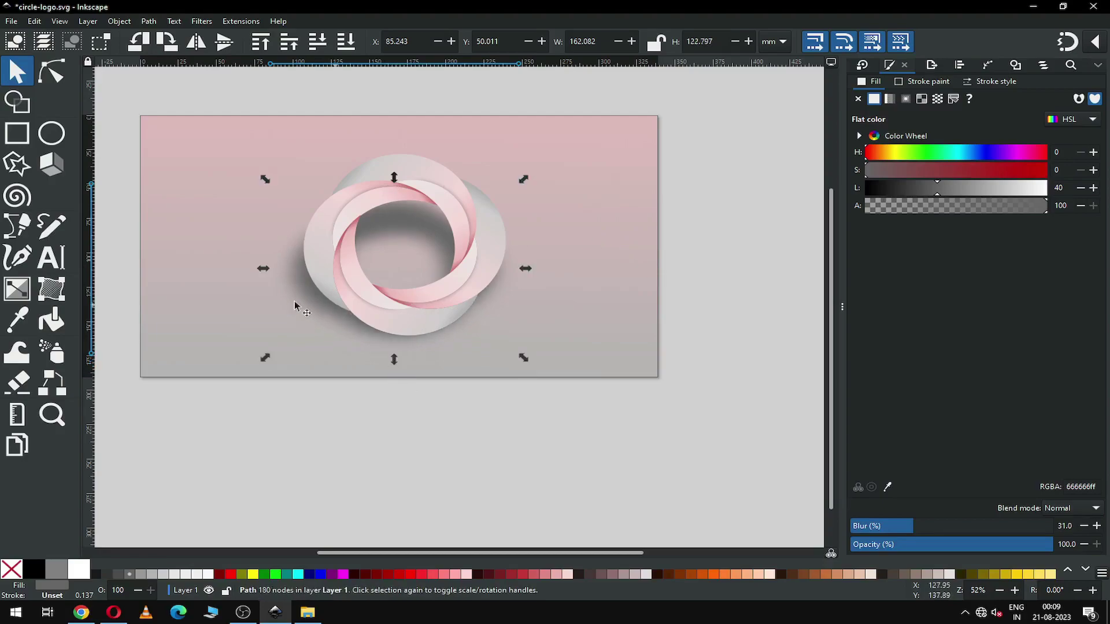
{"action": "left_click_drag", "start_coordinate": [260, 268], "coordinate": [291, 275]}
{"action": "left_click_drag", "start_coordinate": [524, 357], "coordinate": [519, 353]}
{"action": "left_click", "coordinate": [939, 526]}
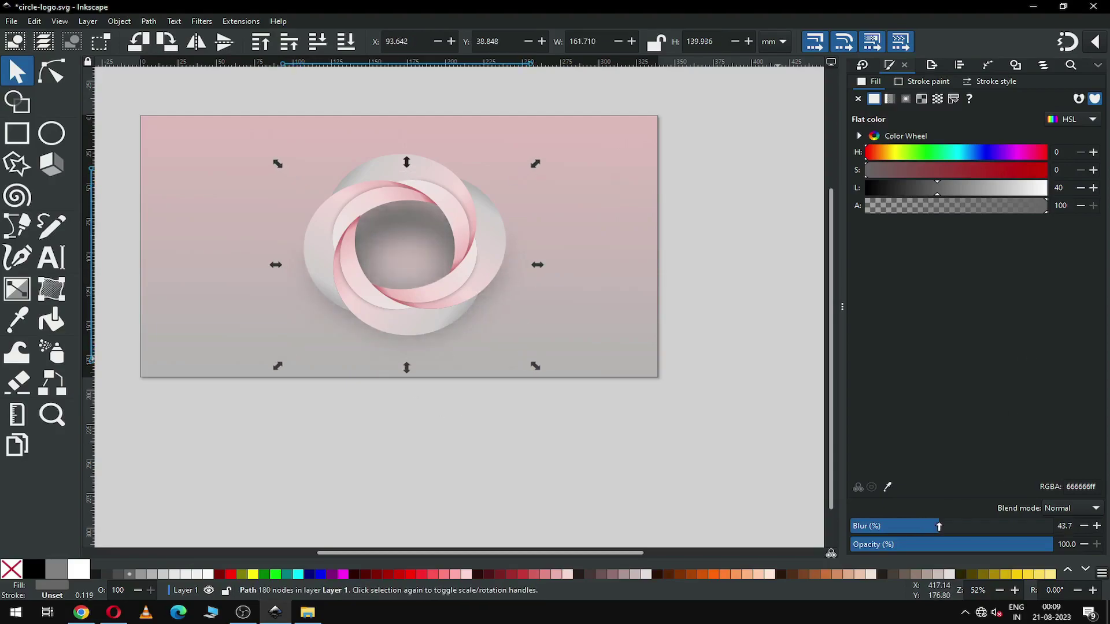
- Group the ring with its shadow, enlarge the logo to about 115%, and save
{"action": "key", "text": "ctrl+a"}
{"action": "left_click_drag", "start_coordinate": [267, 129], "coordinate": [601, 418]}
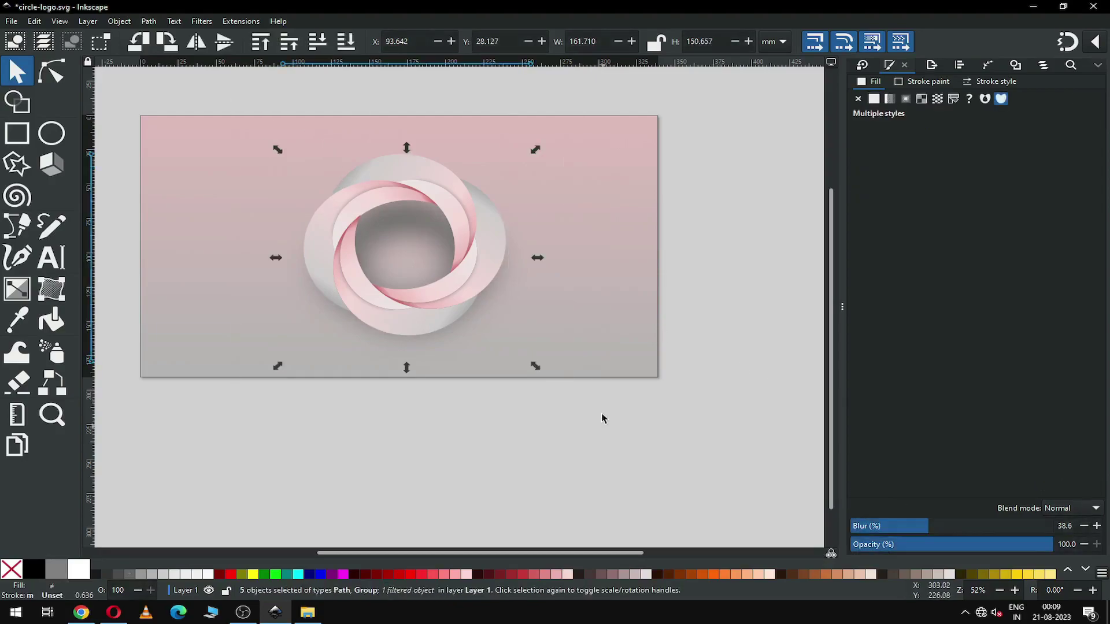
{"action": "key", "text": "ctrl+g"}
{"action": "left_click_drag", "start_coordinate": [535, 367], "coordinate": [566, 380]}
{"action": "left_click", "coordinate": [576, 409]}
{"action": "key", "text": "ctrl+s"}
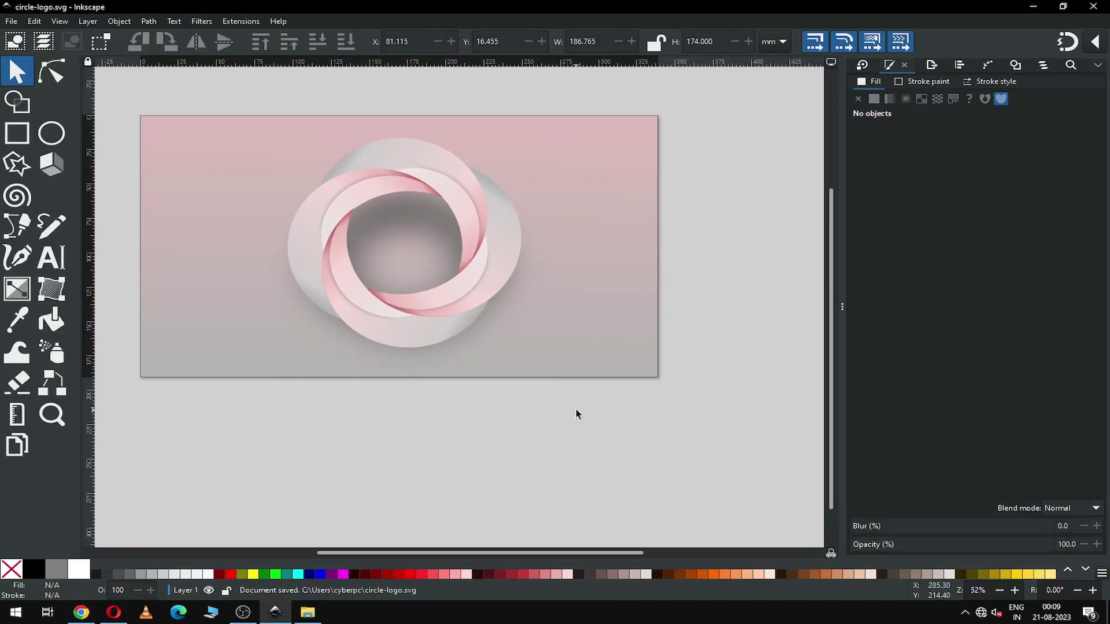